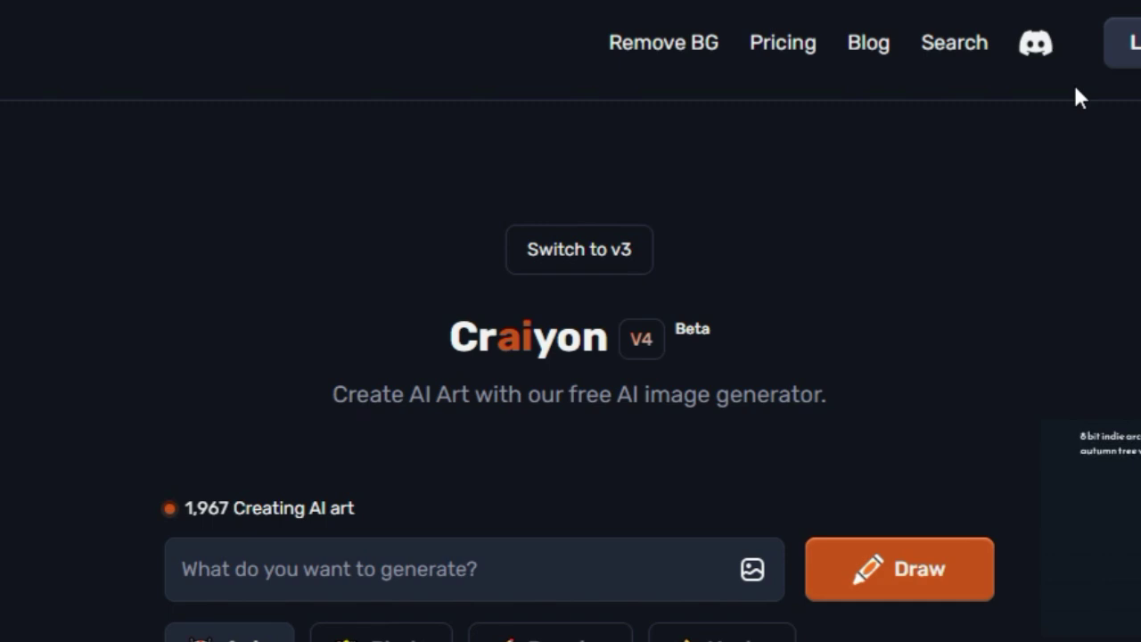
Step: Enter "City of Rome" as the image prompt to bring up matching inspirations
scroll(924, 258, down, 5)
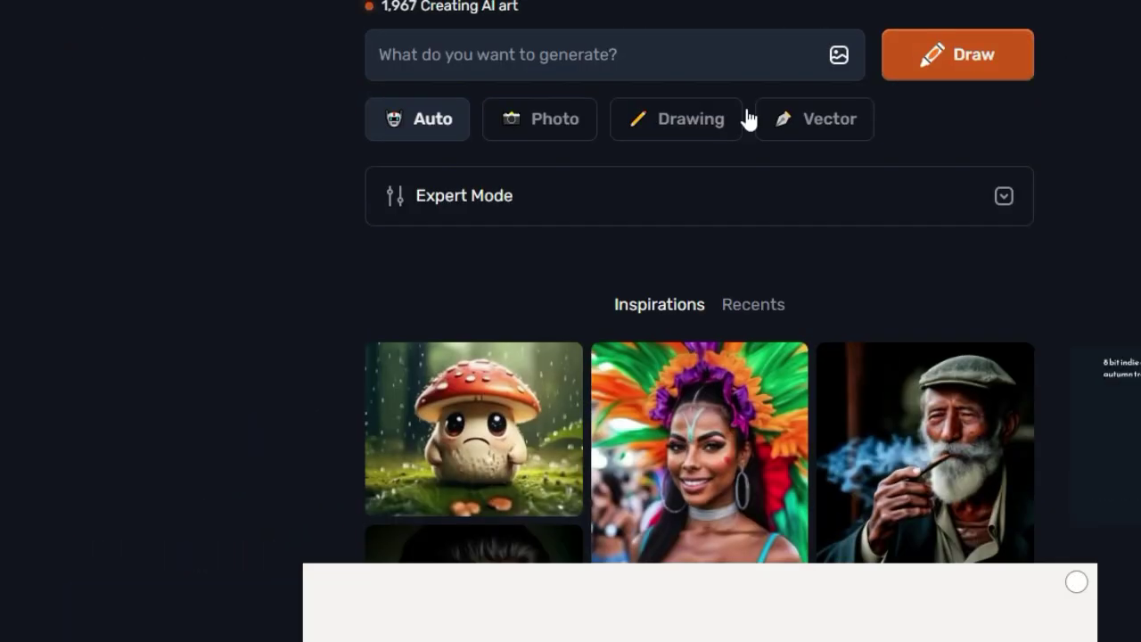
click(713, 108)
text(City of Rome)
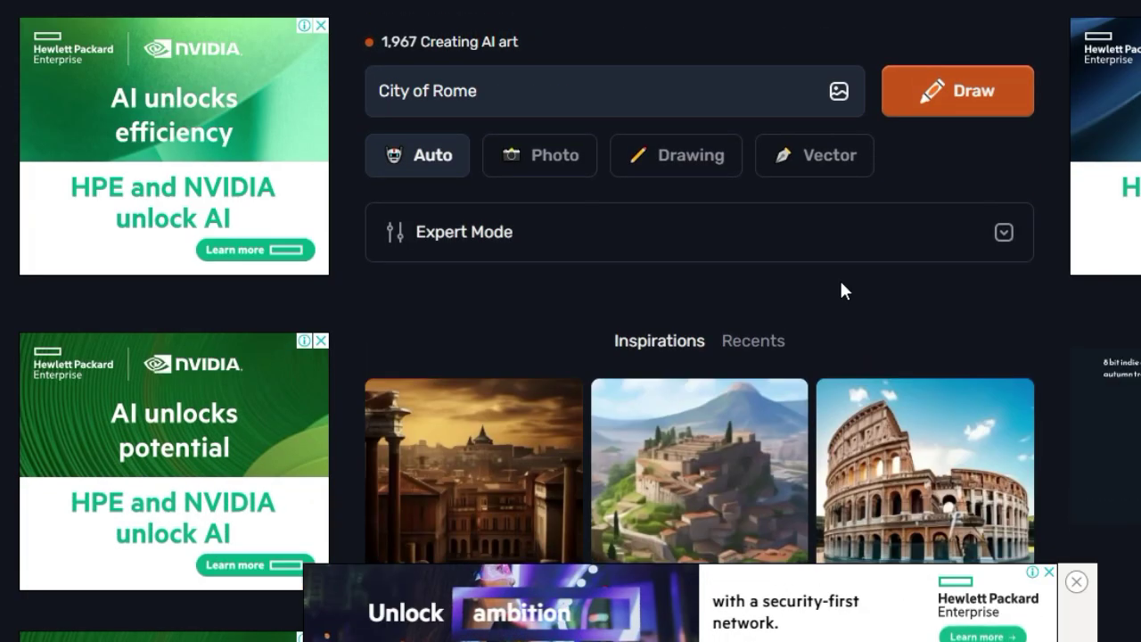
Step: Examine the inspiration images offered for the "City of Rome" prompt
scroll(922, 267, down, 4)
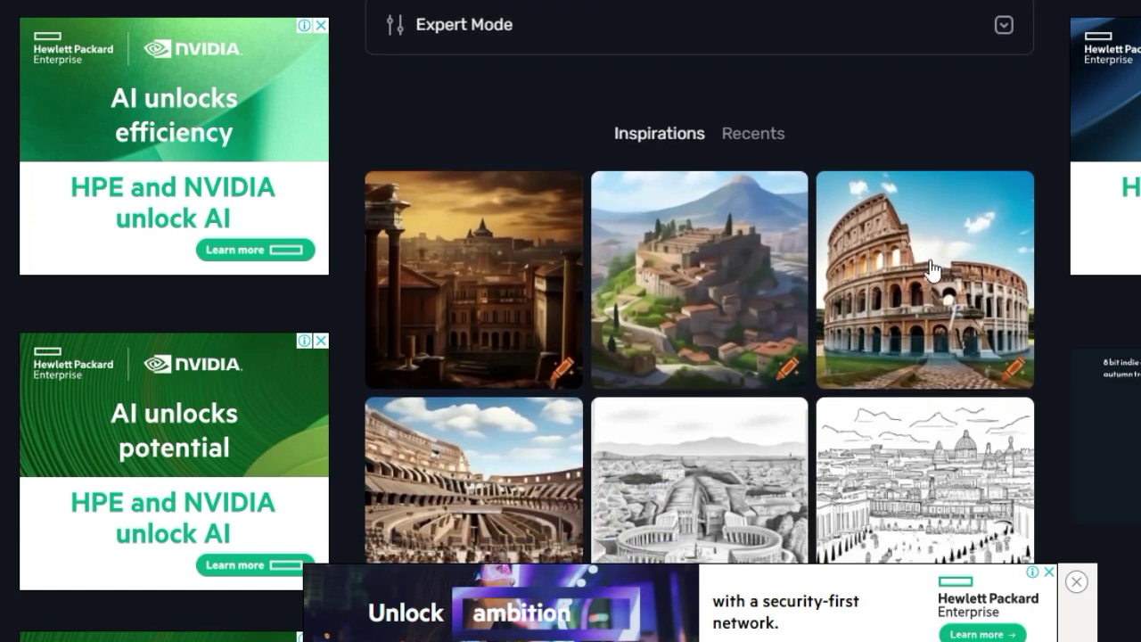
scroll(927, 268, down, 1)
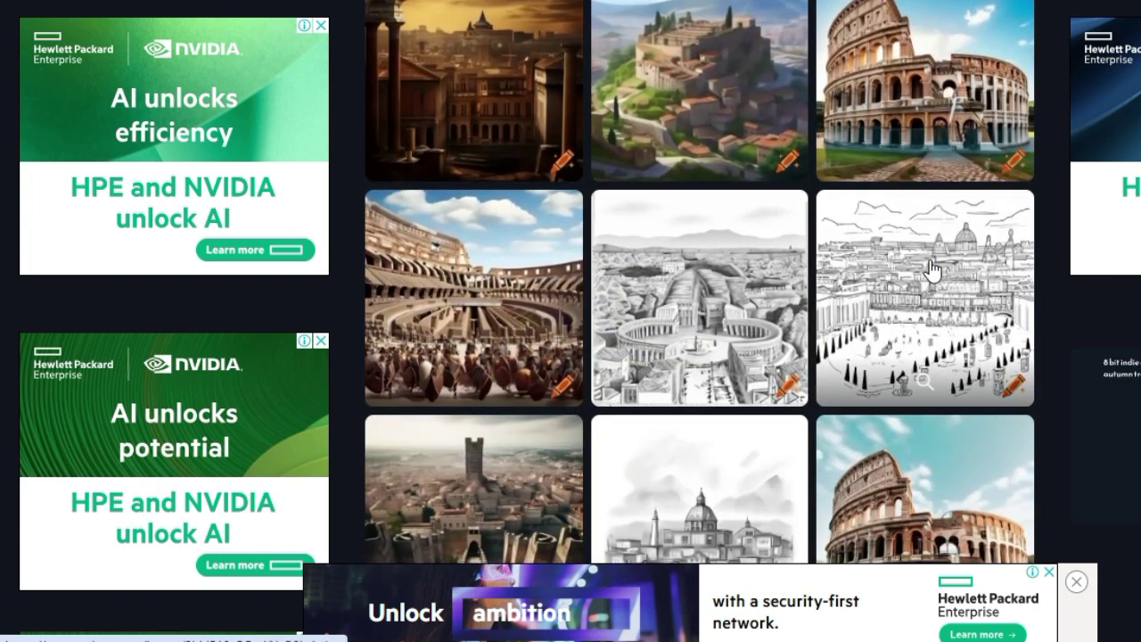
scroll(1044, 330, down, 1)
scroll(1054, 336, down, 3)
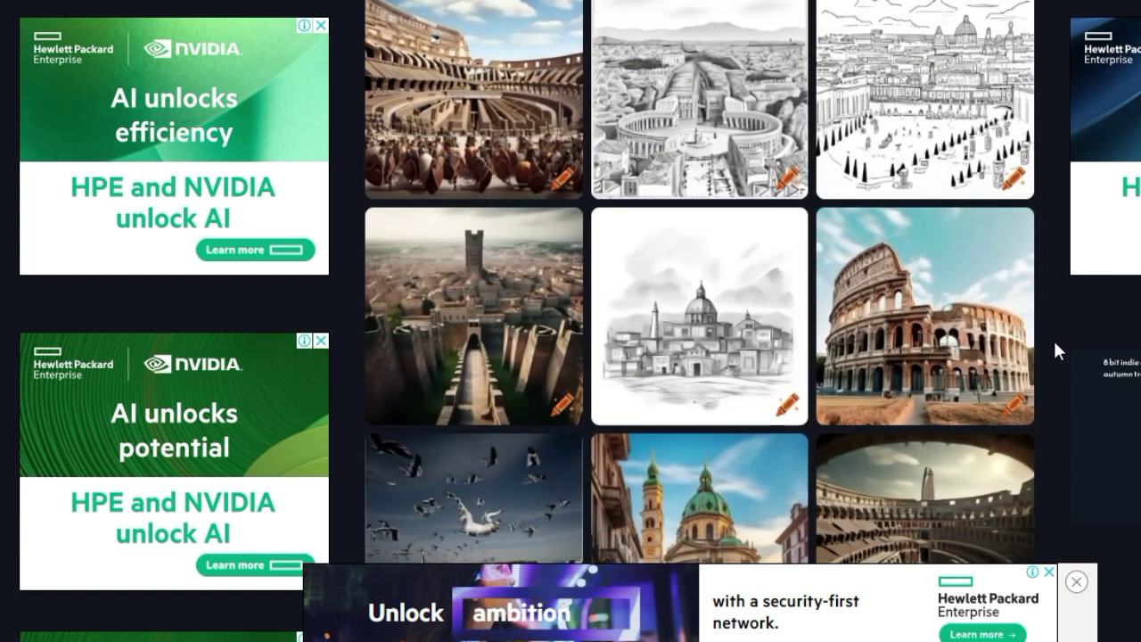
scroll(1053, 346, down, 7)
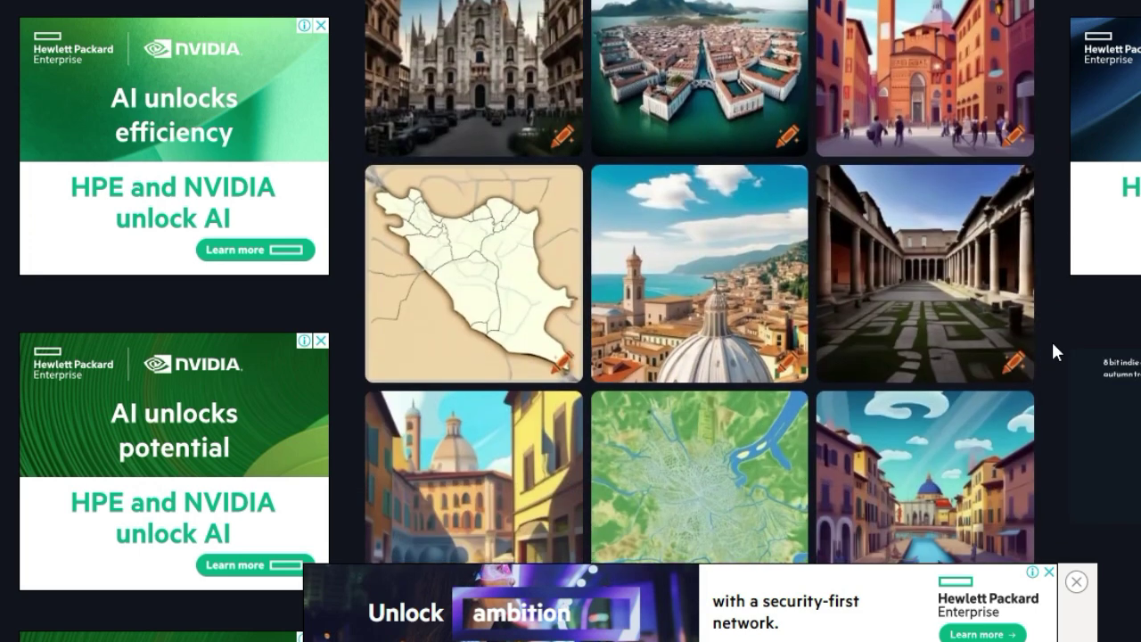
scroll(1052, 346, up, 10)
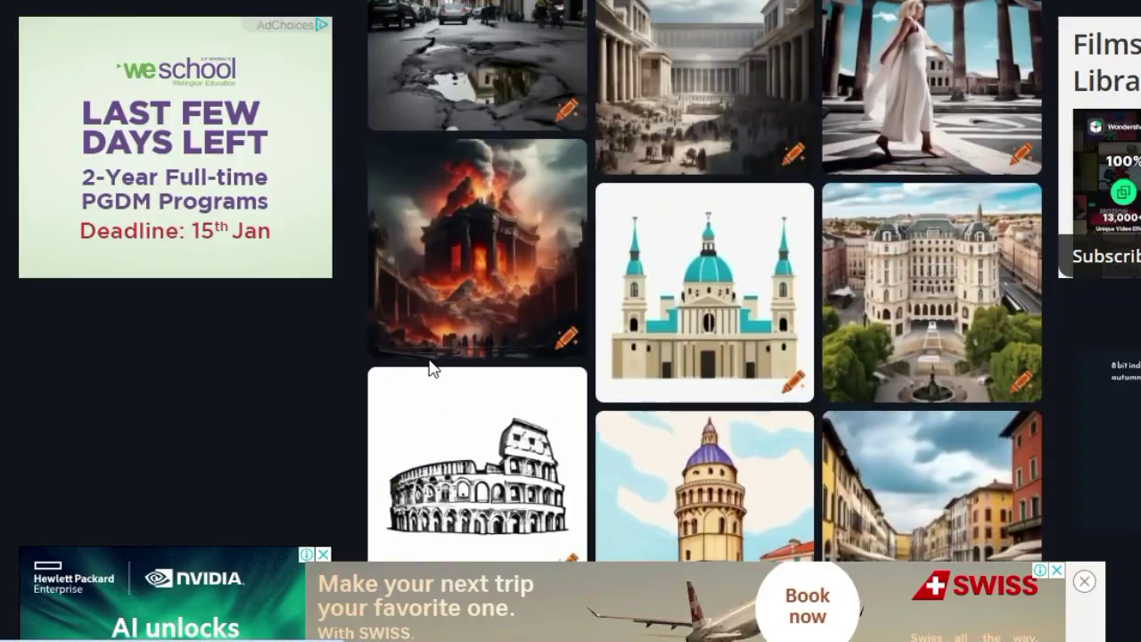
scroll(447, 353, up, 15)
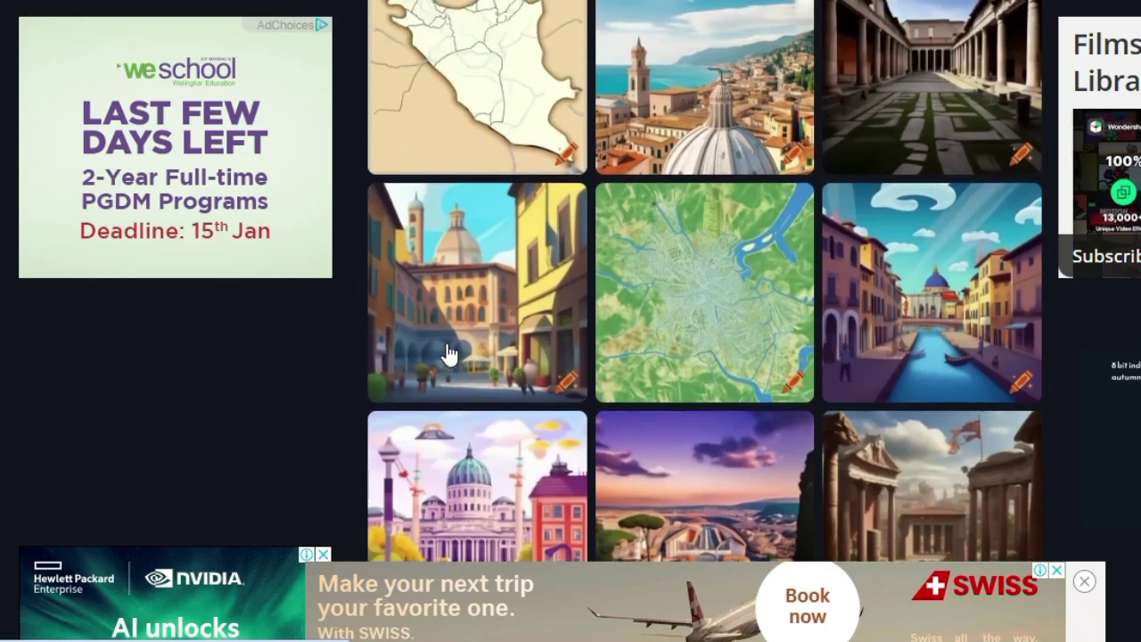
scroll(447, 354, up, 15)
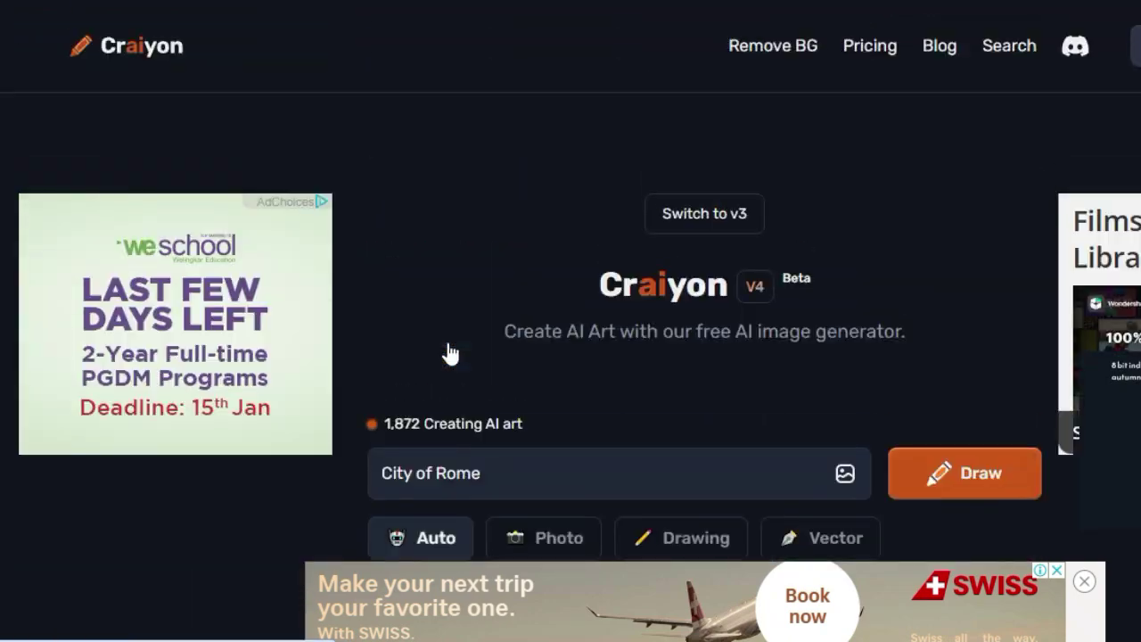
Step: Replace the prompt with "A Viking standing aboard his warship, surrounded by the vast expanse of the sea." and generate images in Auto style
key(ctrl+a)
key(BackSpace)
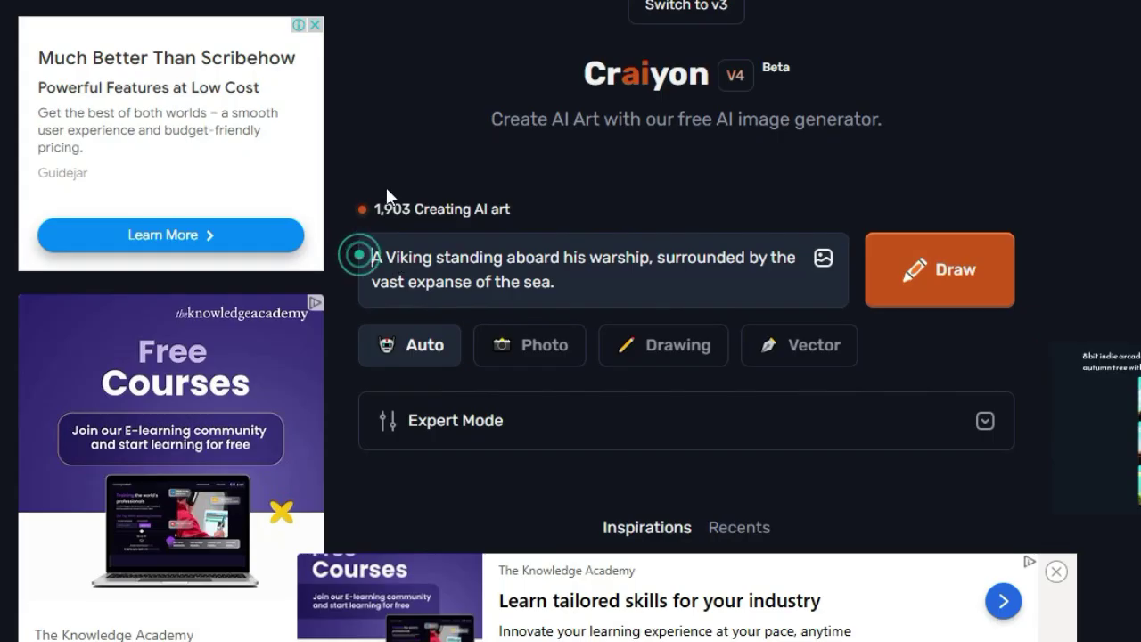
key(ctrl+shift+Right)
key(ctrl+shift+Right)
key(ctrl+shift+Right)
key(ctrl+shift+Right)
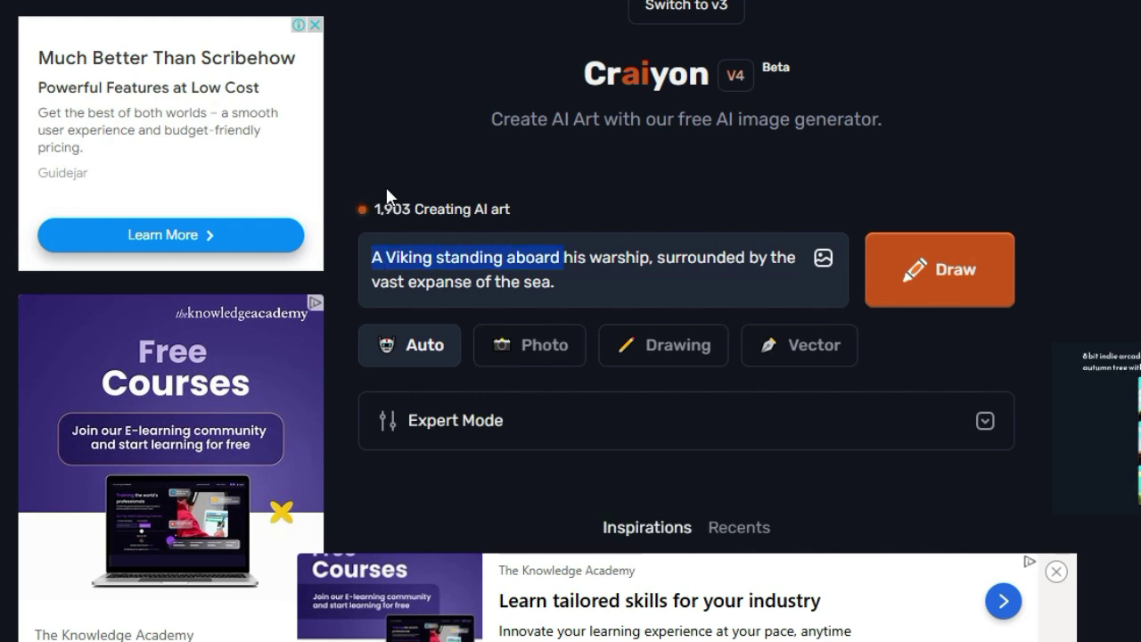
key(ctrl+shift+Right)
key(ctrl+shift+Right)
key(ctrl+shift+Right)
key(ctrl+shift+Right)
key(ctrl+shift+Right)
key(ctrl+shift+Right)
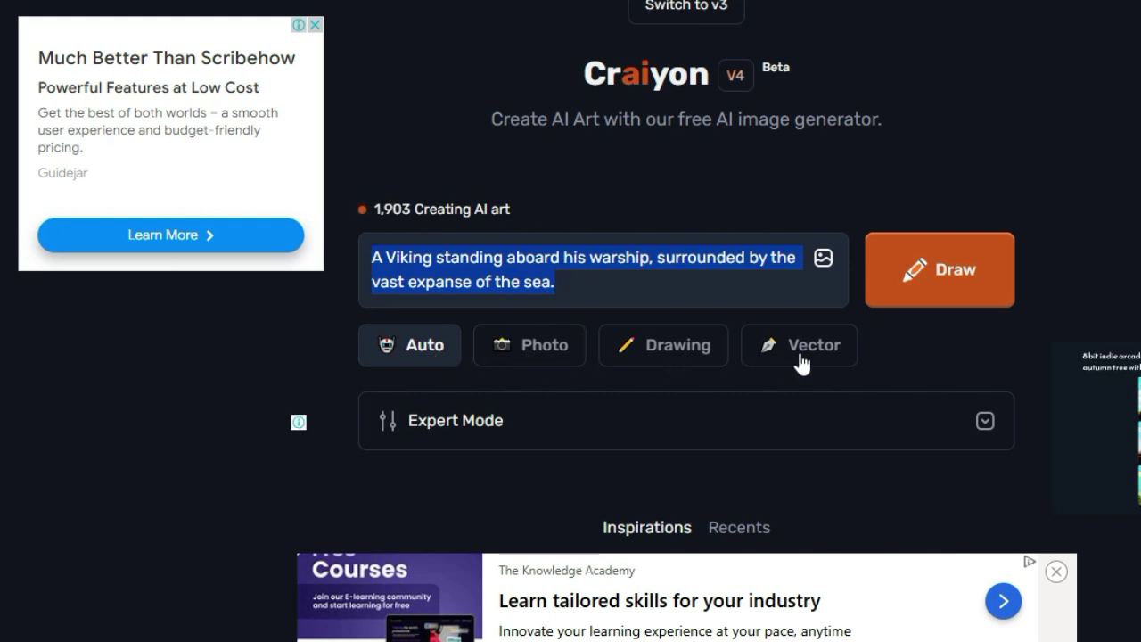
click(424, 349)
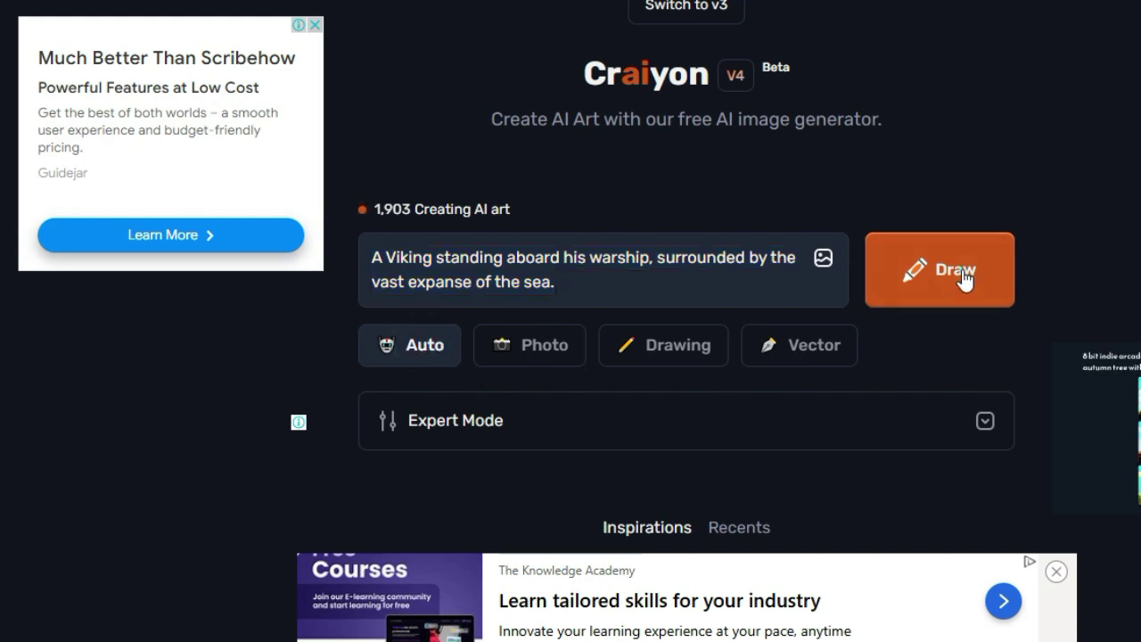
click(963, 278)
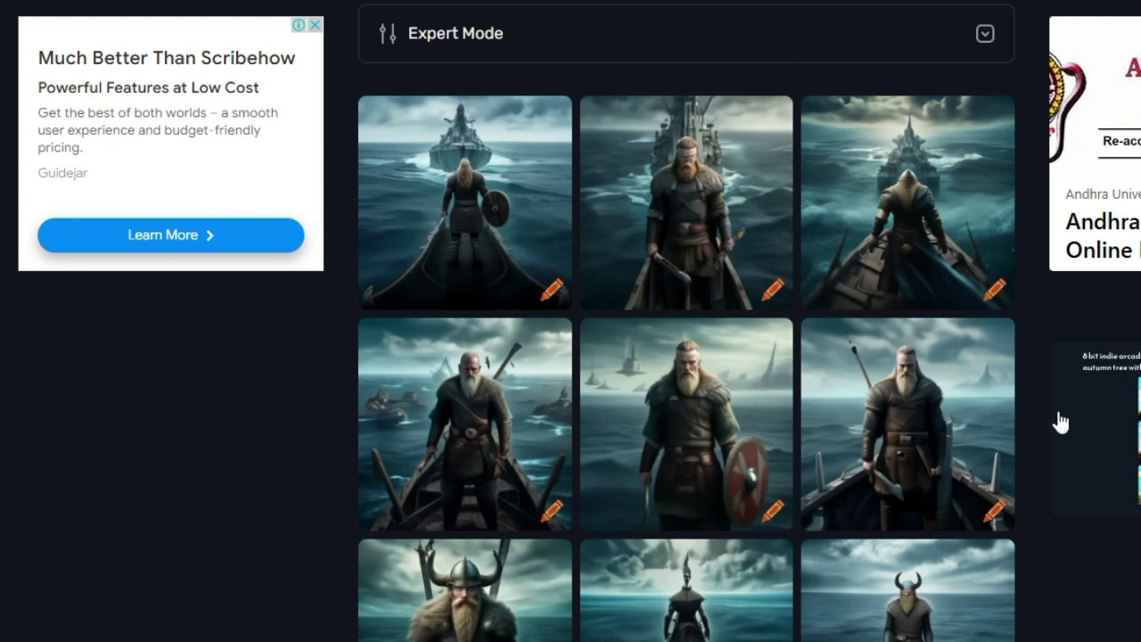
Step: Look through the generated Viking images and open the one holding the red and white round shield
scroll(1047, 413, down, 2)
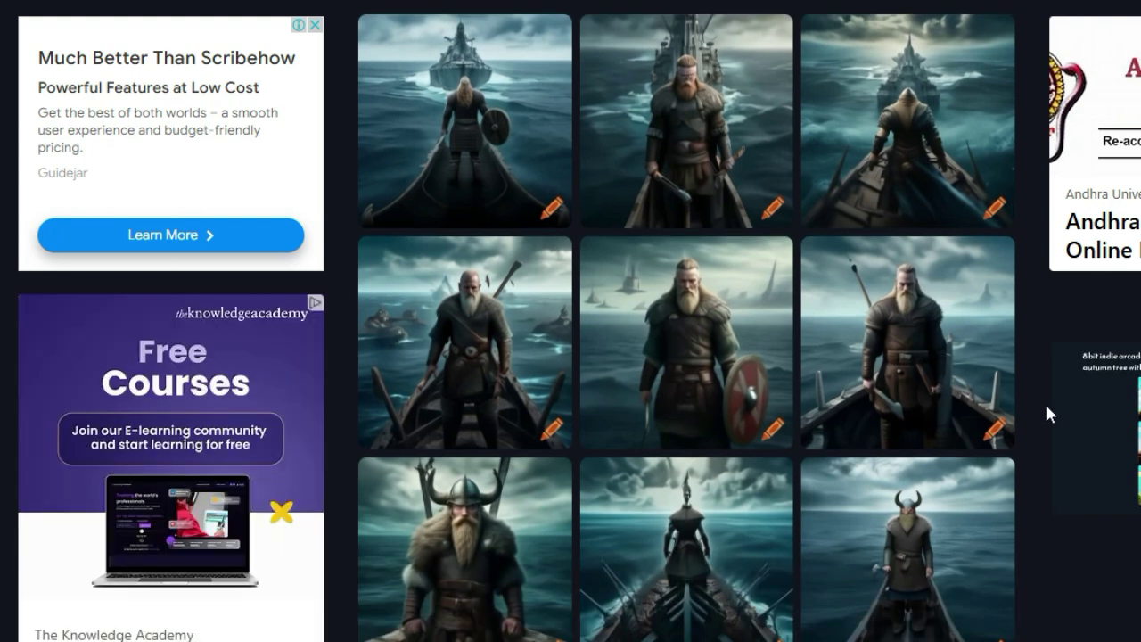
scroll(1047, 411, down, 2)
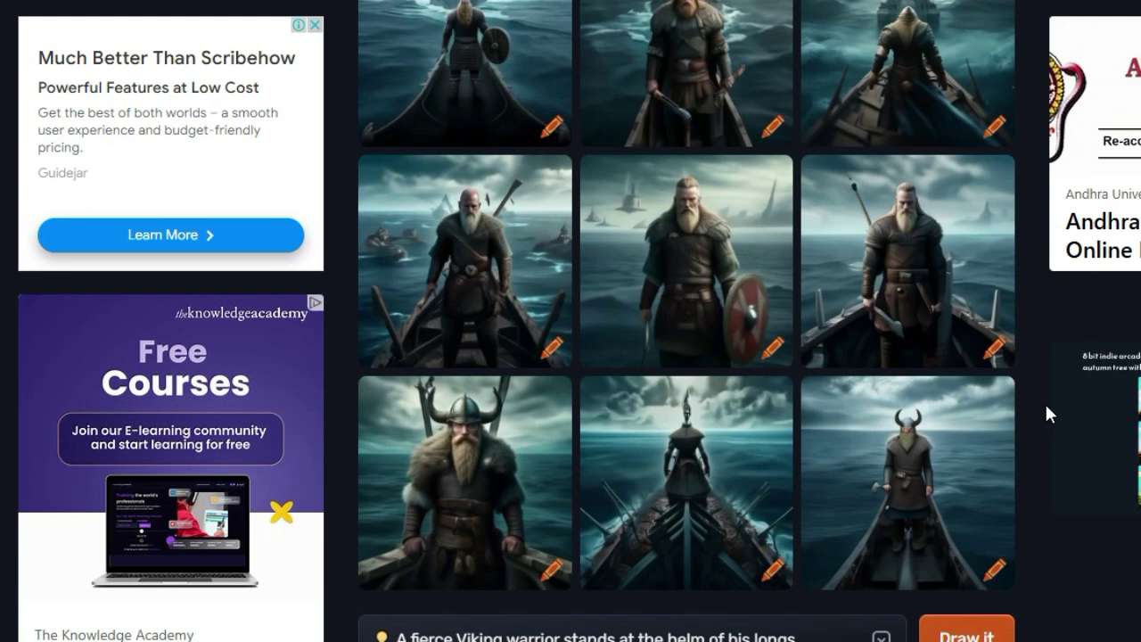
scroll(1045, 410, up, 2)
click(636, 300)
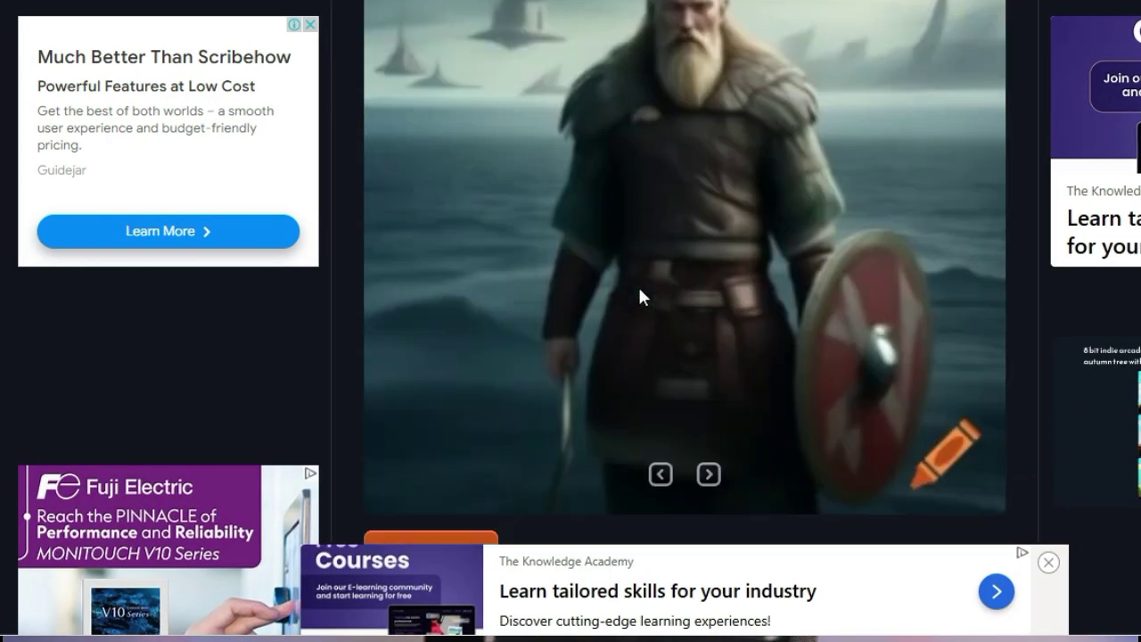
Step: Review the opened Viking image's upscale, extra actions, prompt, Infos and Buy it options
scroll(639, 297, down, 1)
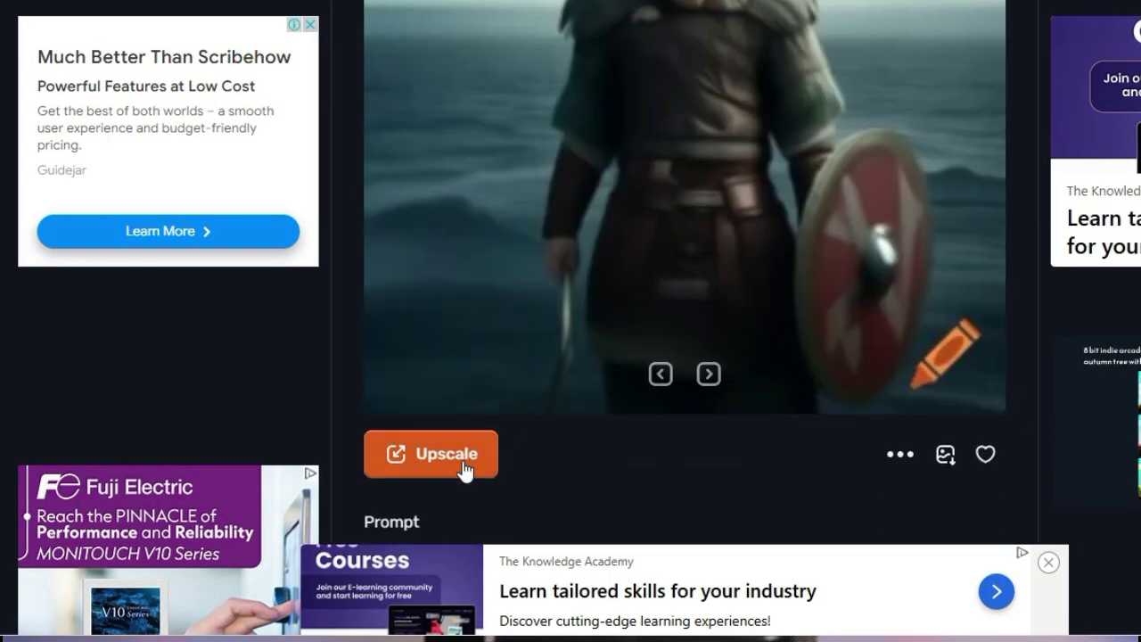
scroll(553, 420, up, 1)
scroll(1072, 407, down, 2)
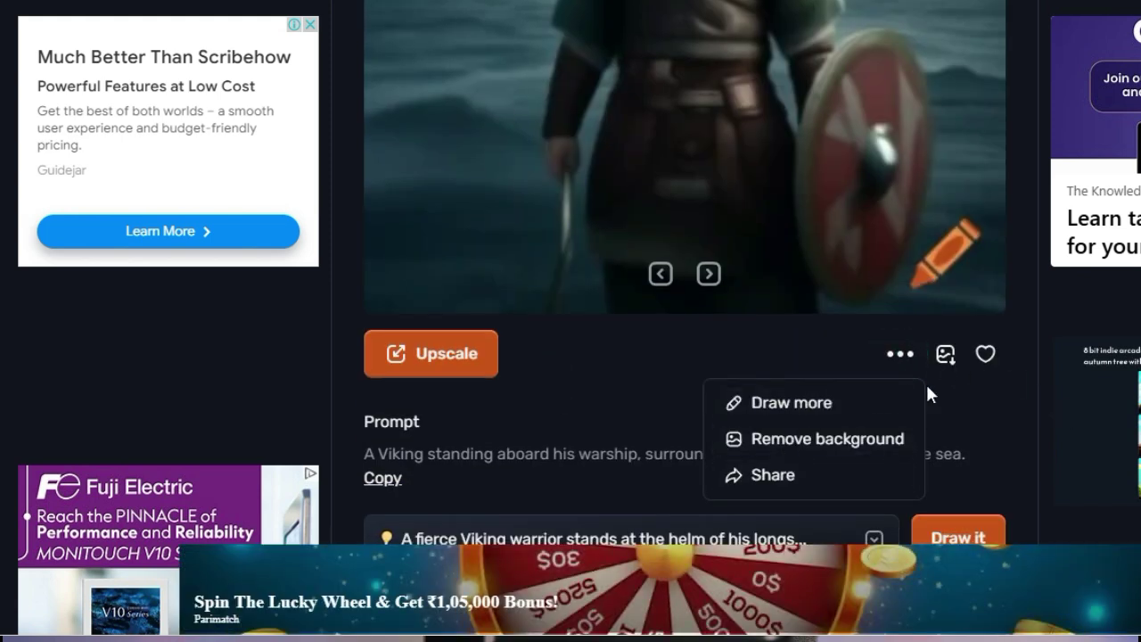
scroll(779, 353, down, 4)
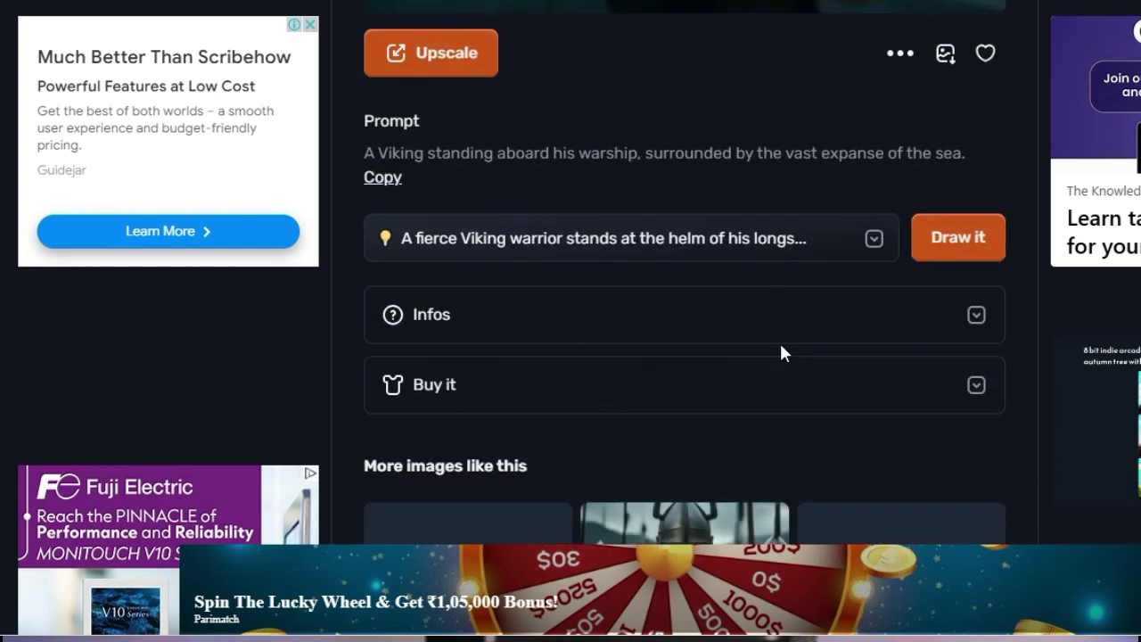
click(970, 288)
scroll(985, 308, down, 2)
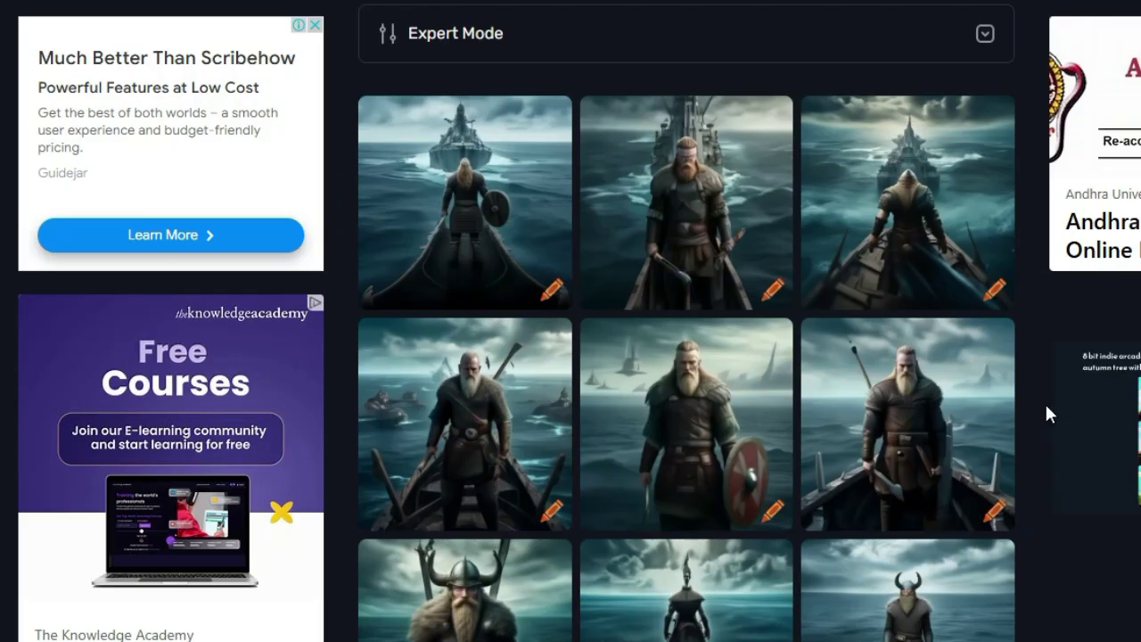
Step: Return to an empty generator page and enter the prompt "City of Rome"
scroll(1045, 413, down, 2)
scroll(1047, 412, down, 3)
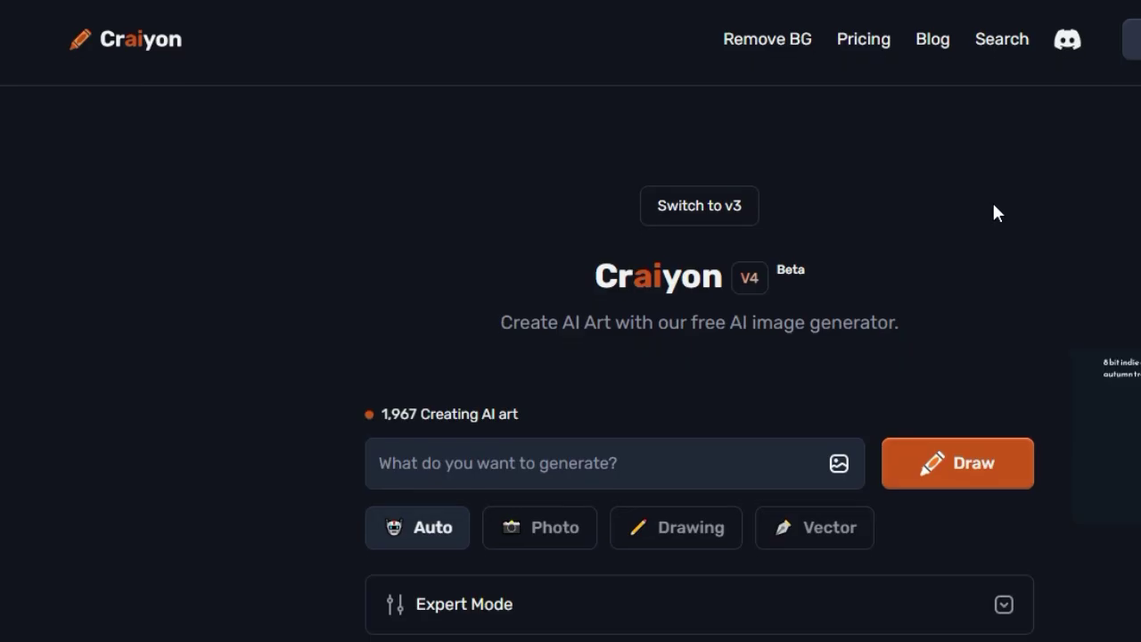
scroll(993, 210, down, 5)
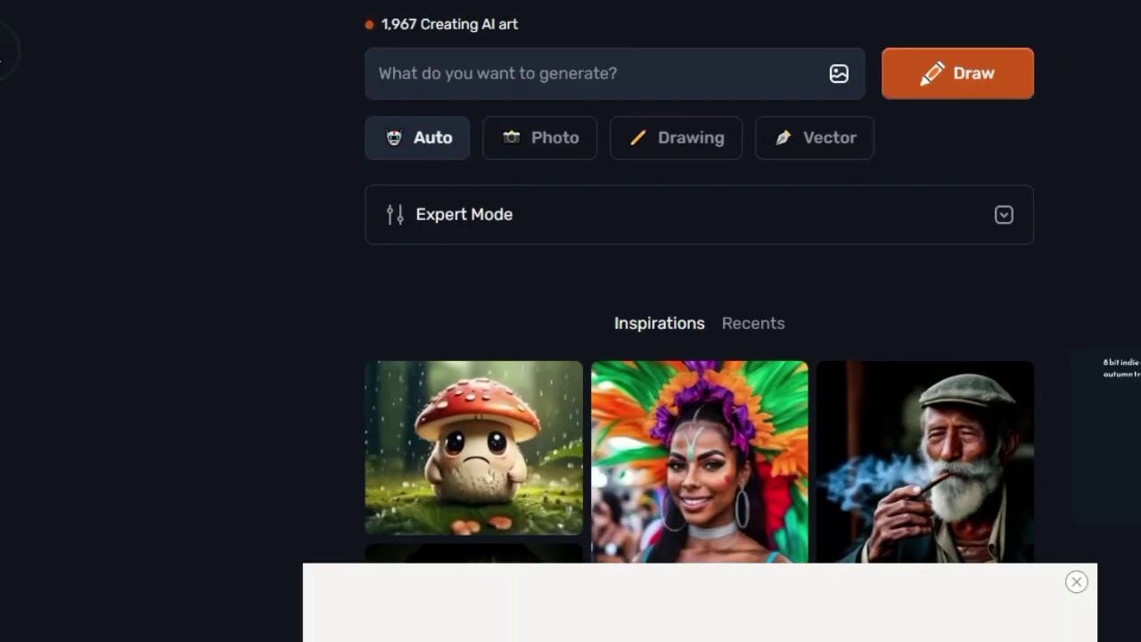
text(City of Rome)
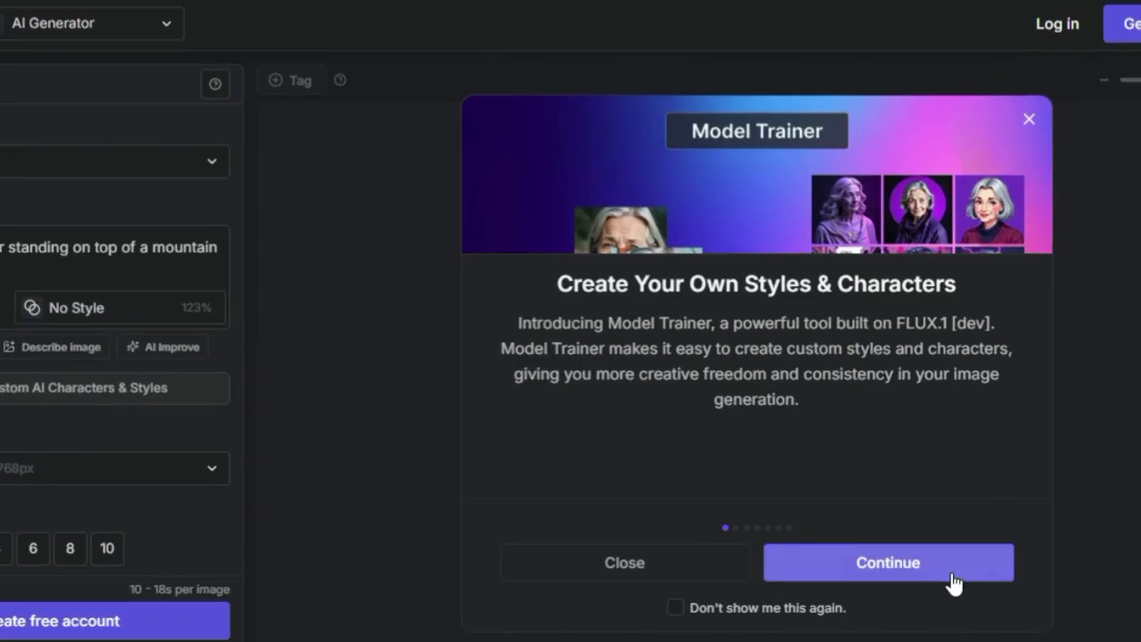
Step: Switch to getimg.ai and page through its feature introduction, from Model Trainer past Essential V2
click(953, 581)
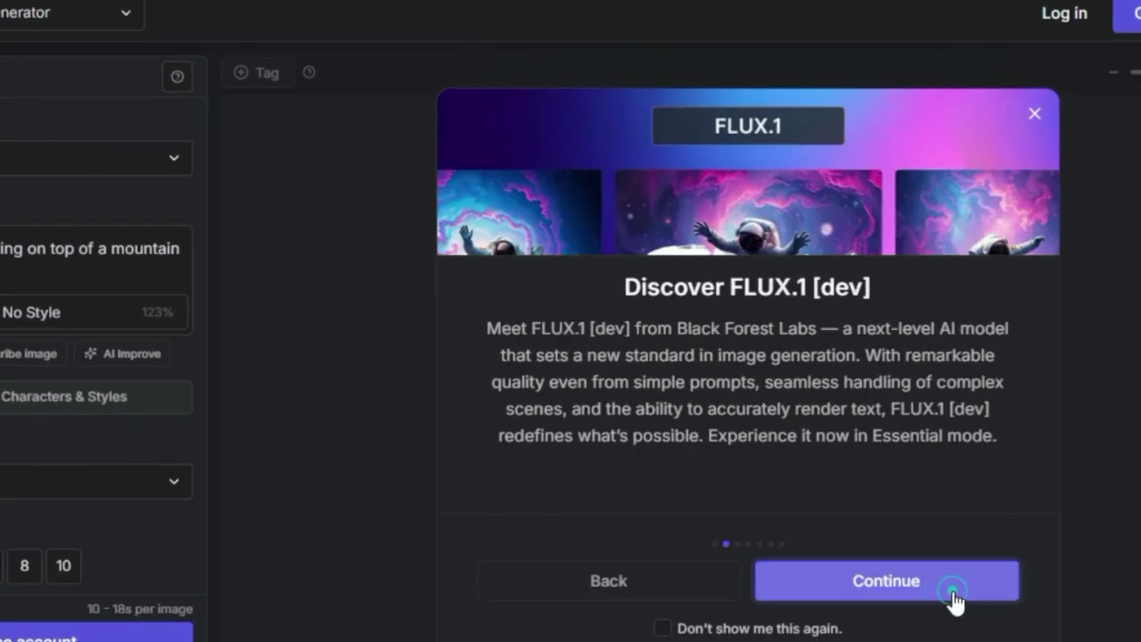
click(952, 581)
click(952, 582)
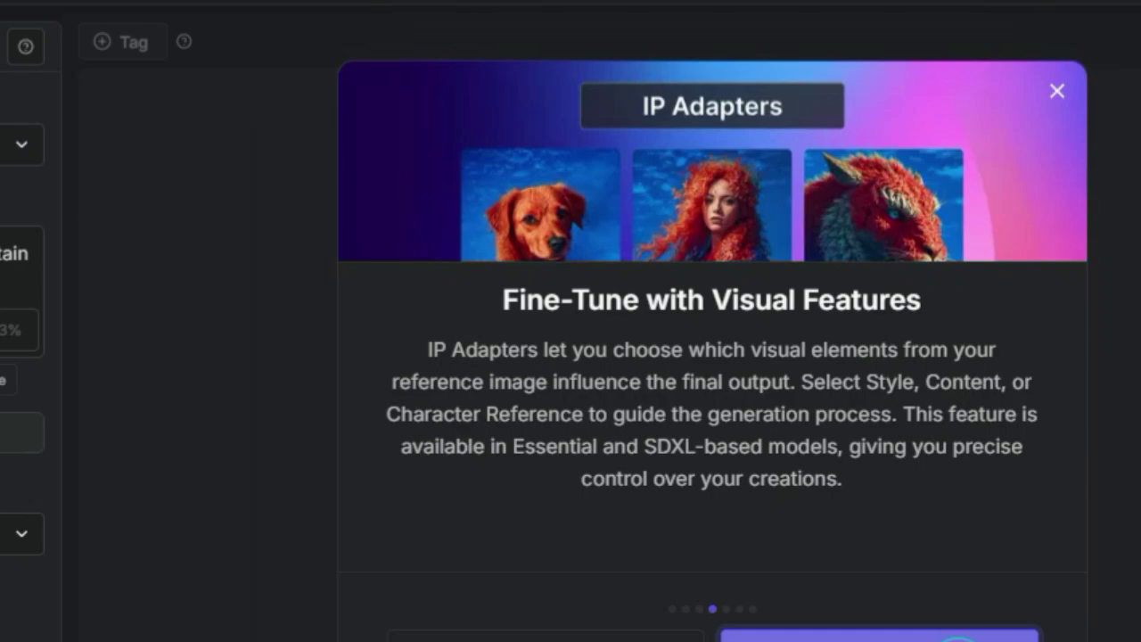
click(879, 635)
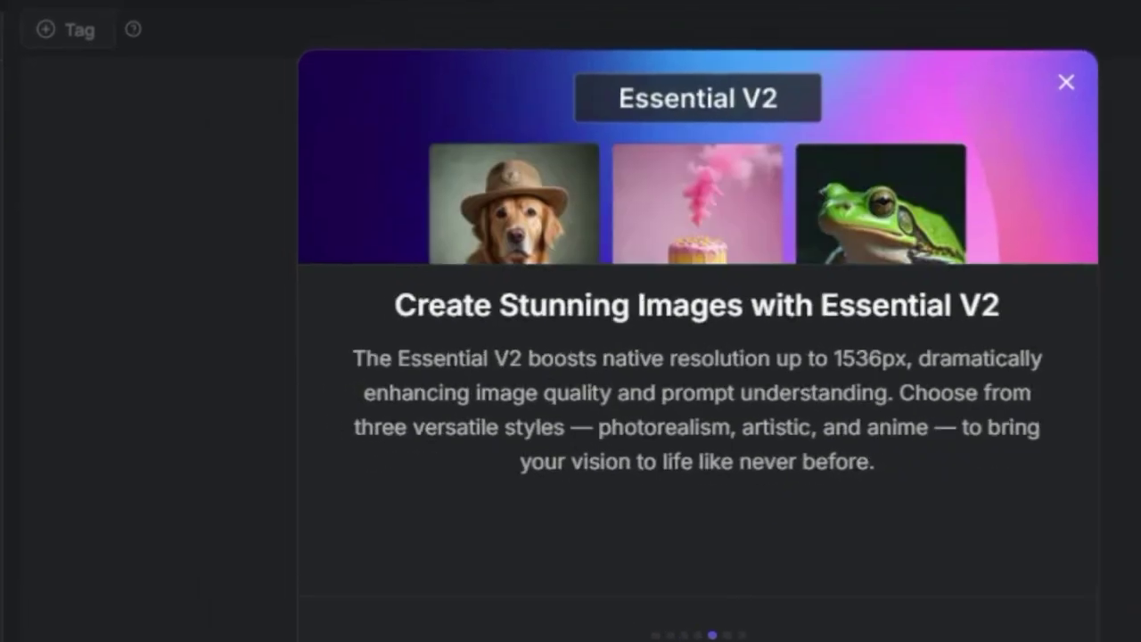
click(879, 635)
click(879, 635)
Step: Open getimg.ai's AI Generator tool for creating images from text
click(168, 601)
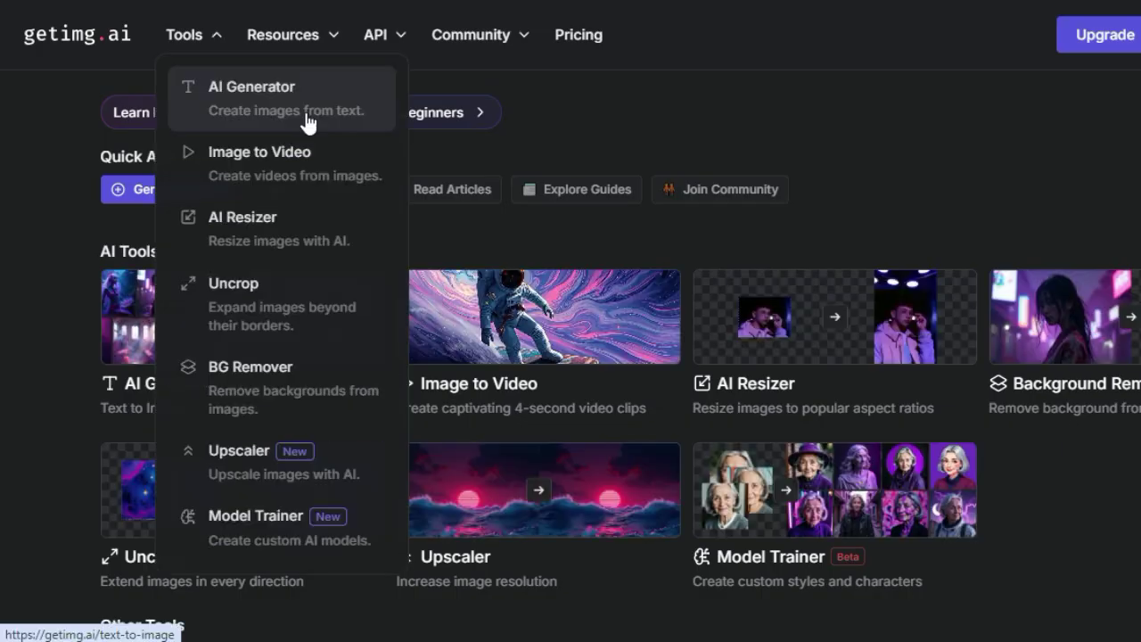
click(249, 87)
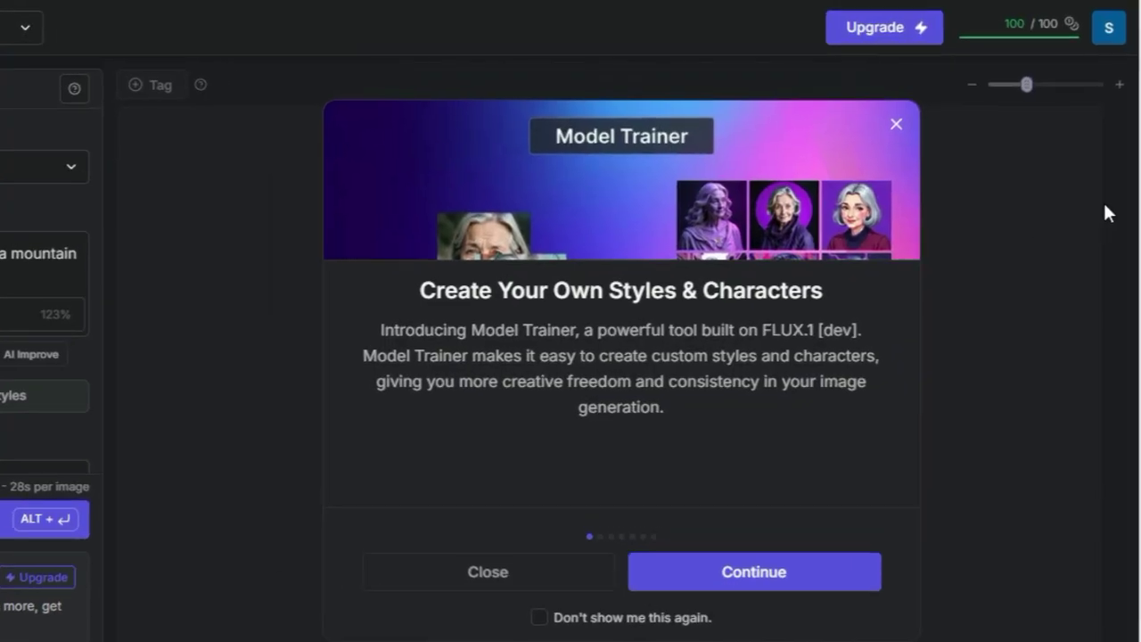
click(1108, 29)
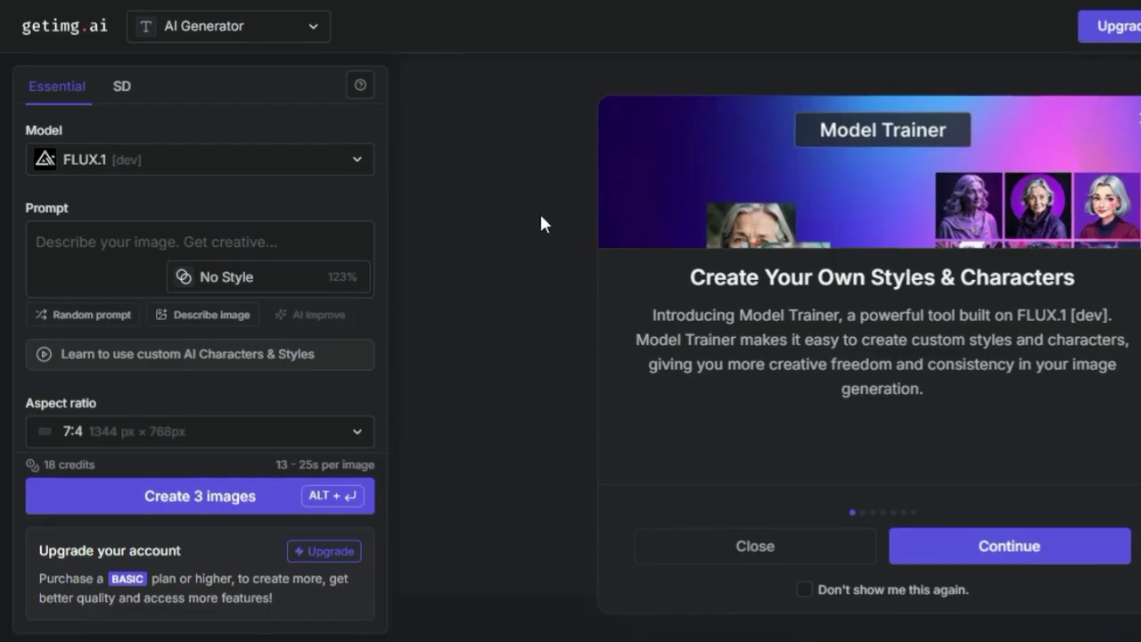
click(496, 198)
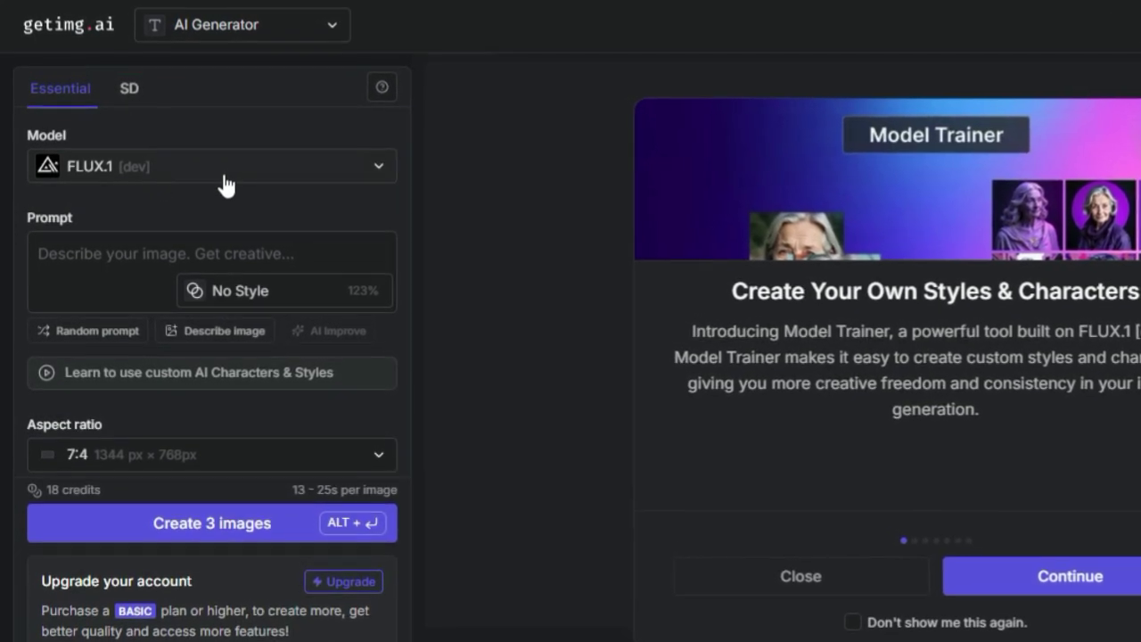
Step: Review the Essential models and choose FLUX.1 [dev] for image generation
click(225, 183)
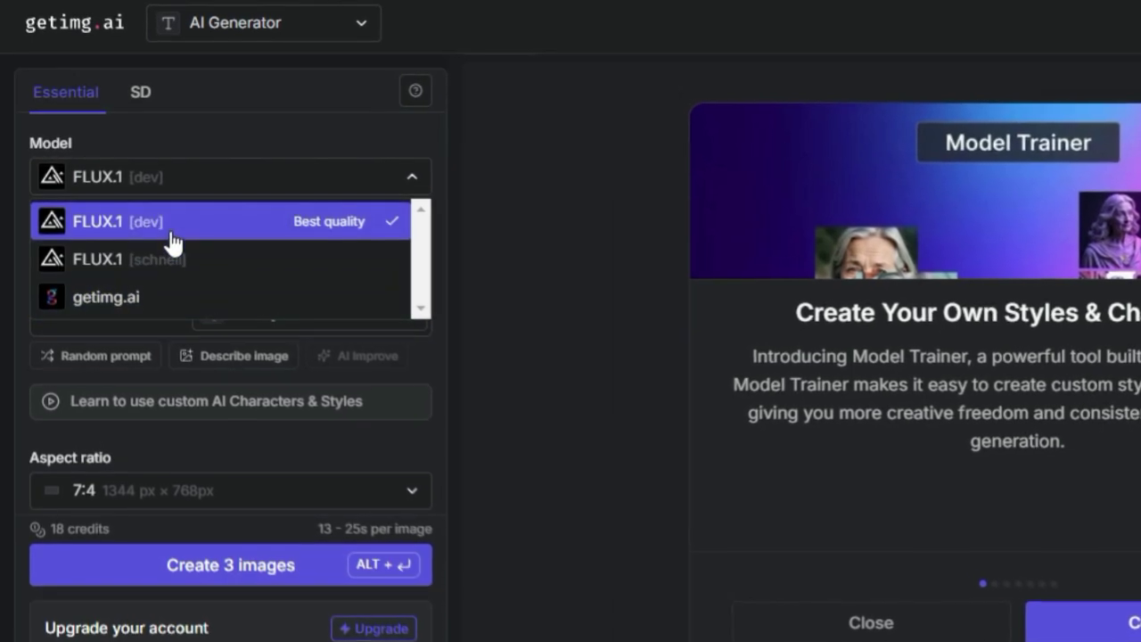
click(223, 228)
click(228, 190)
click(233, 189)
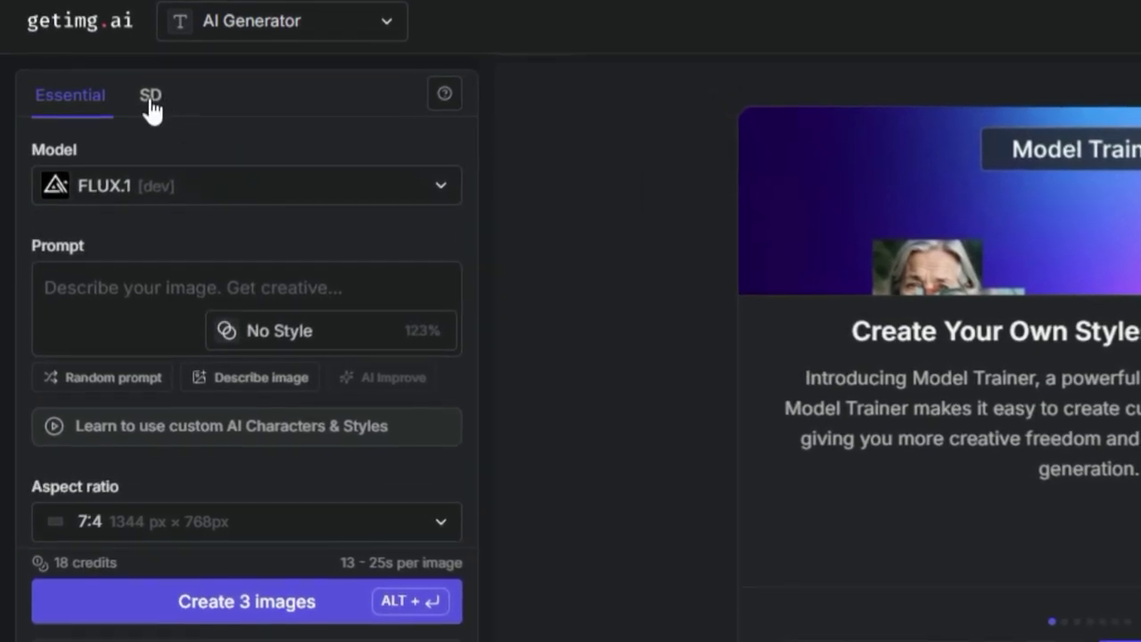
Step: Switch the generator to SD mode and open the full list of available AI models
click(149, 98)
click(237, 187)
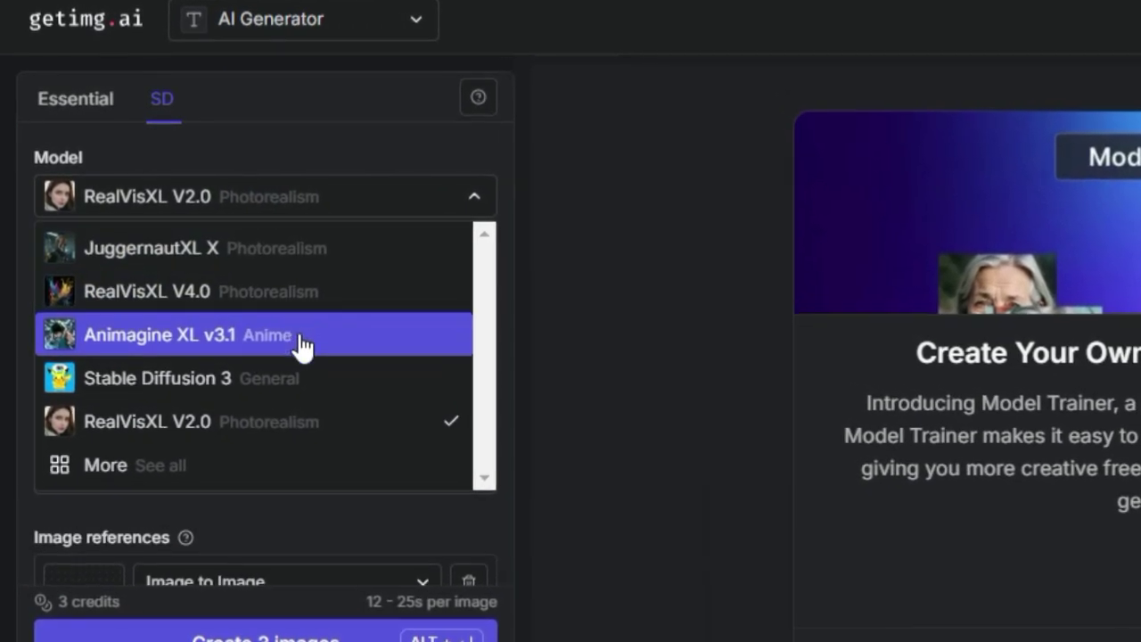
click(100, 467)
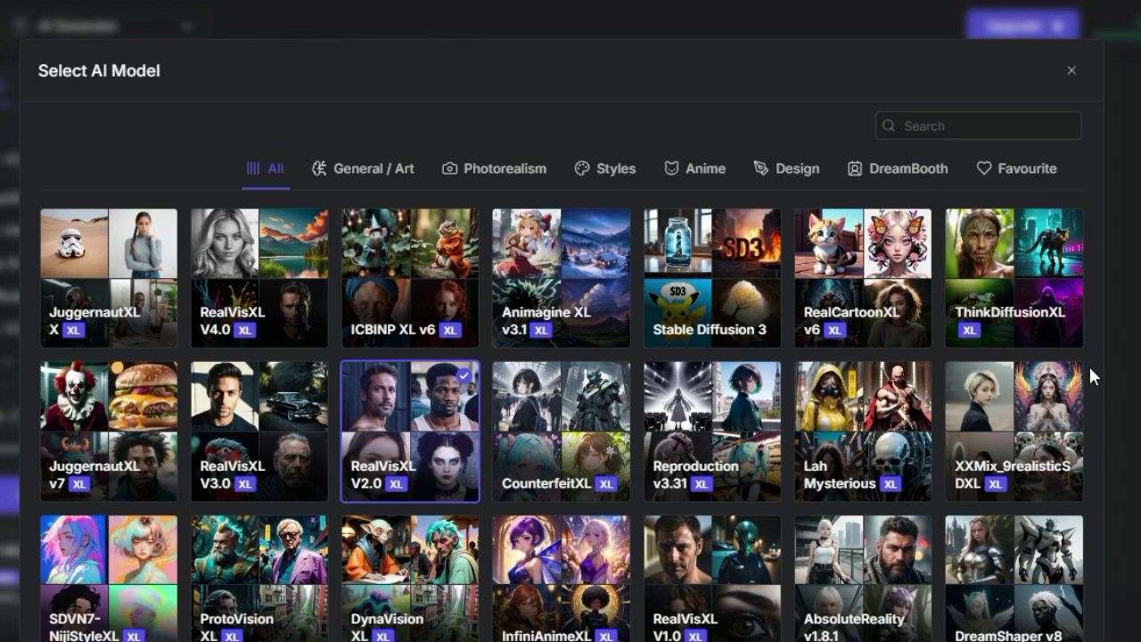
Step: Look through the full SD model list, close it and return to Essential mode with the FLUX.1 [dev] model
scroll(1086, 363, down, 9)
scroll(964, 360, down, 5)
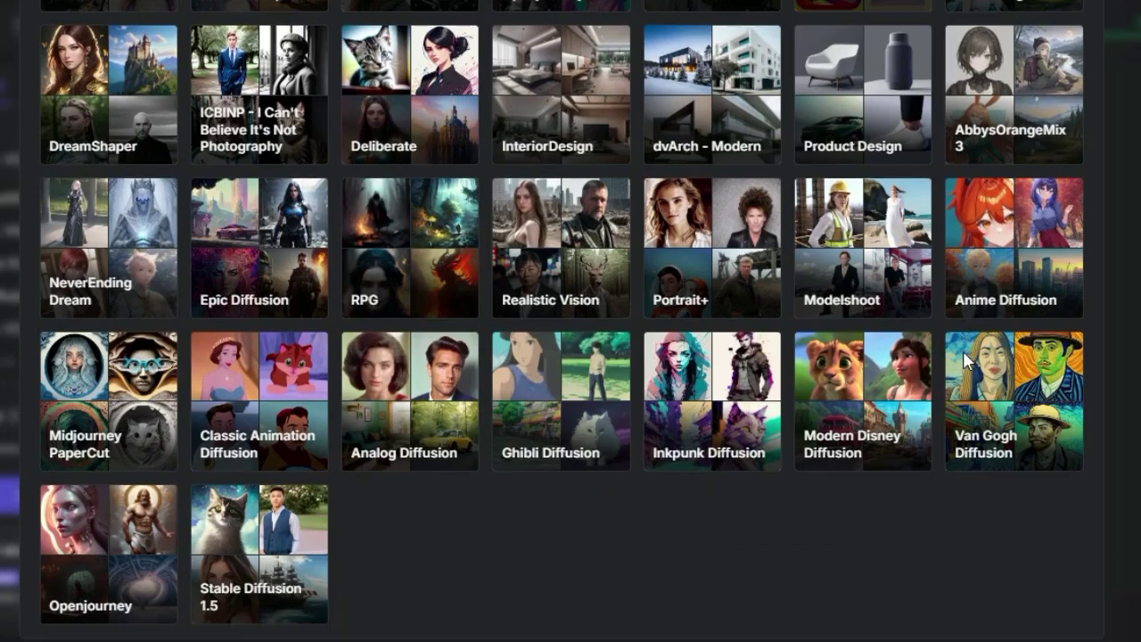
scroll(963, 351, up, 14)
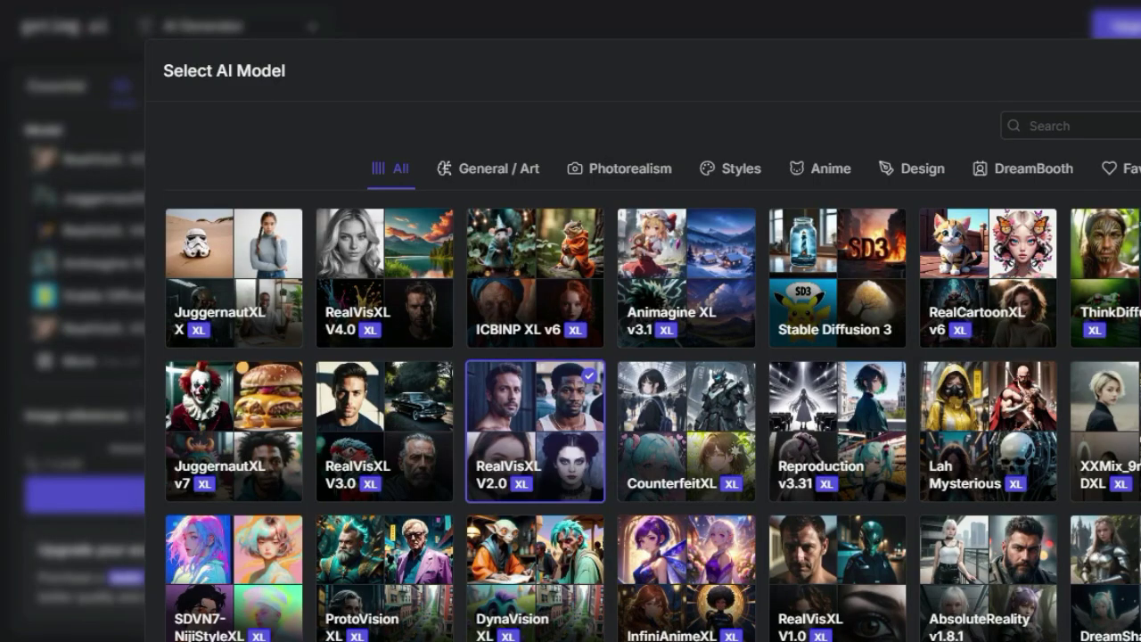
click(3, 183)
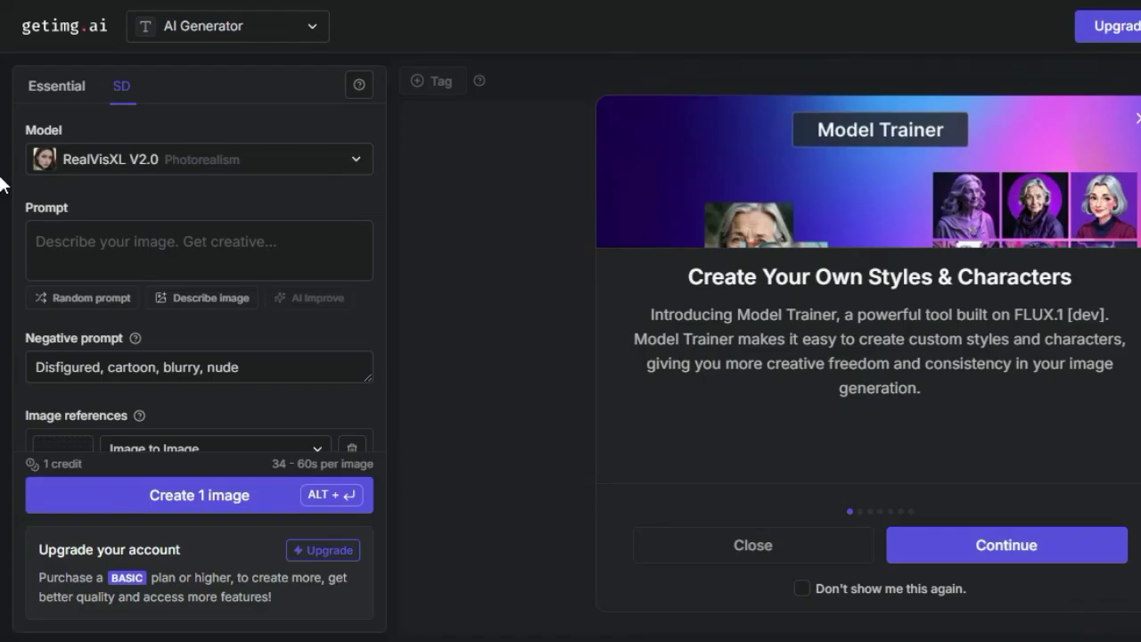
click(59, 87)
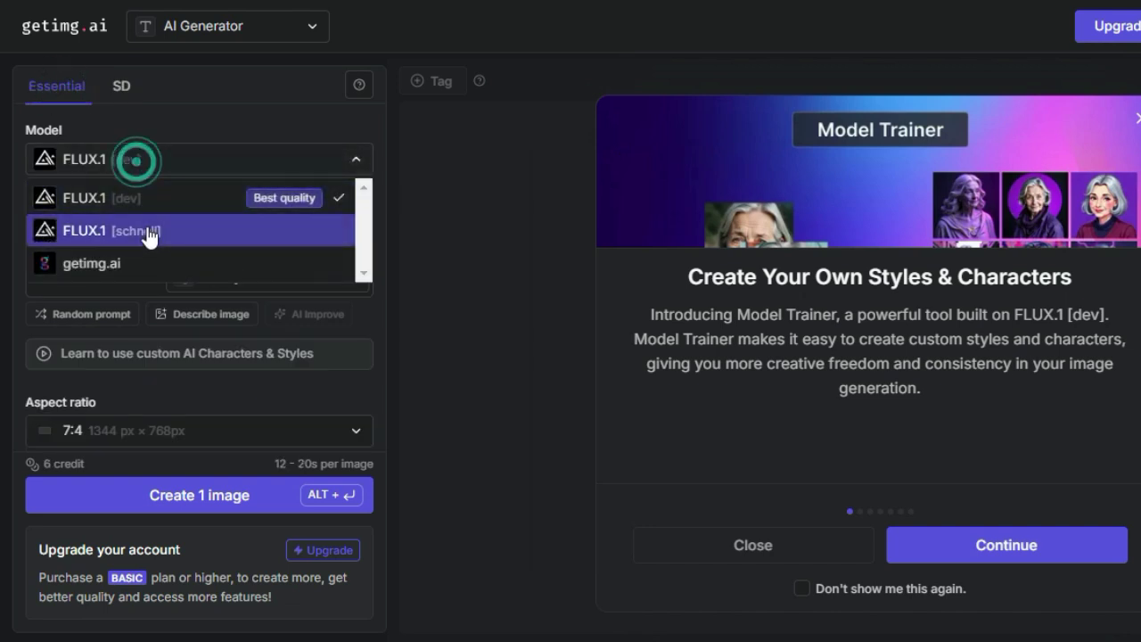
click(163, 191)
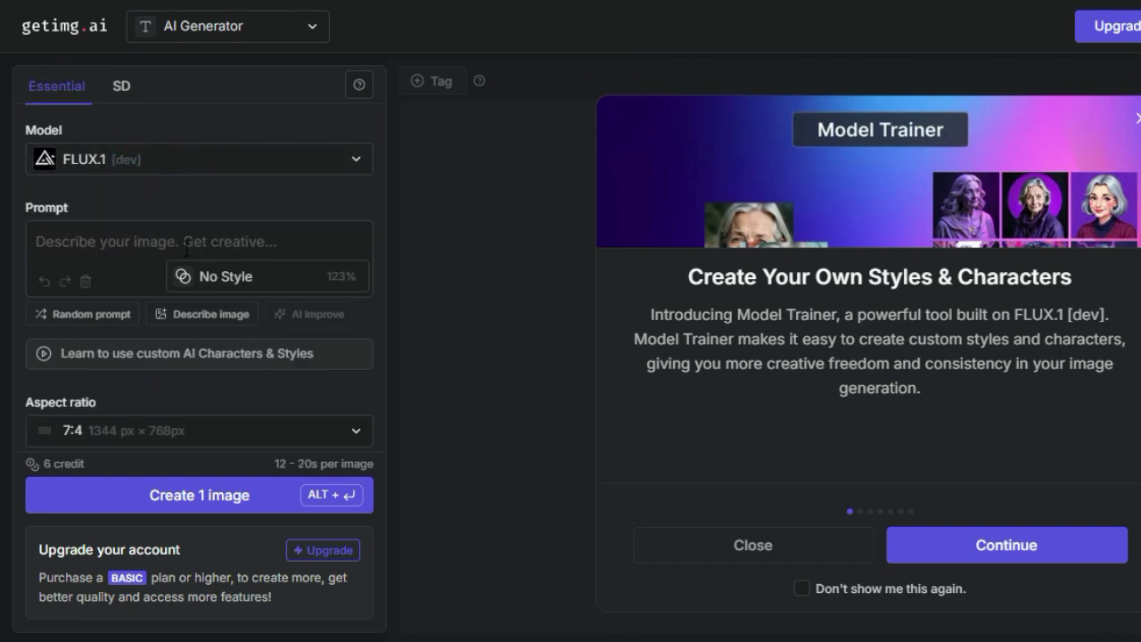
Step: Generate a text prompt from the AI Avatar picture with Describe image and review the description
click(203, 314)
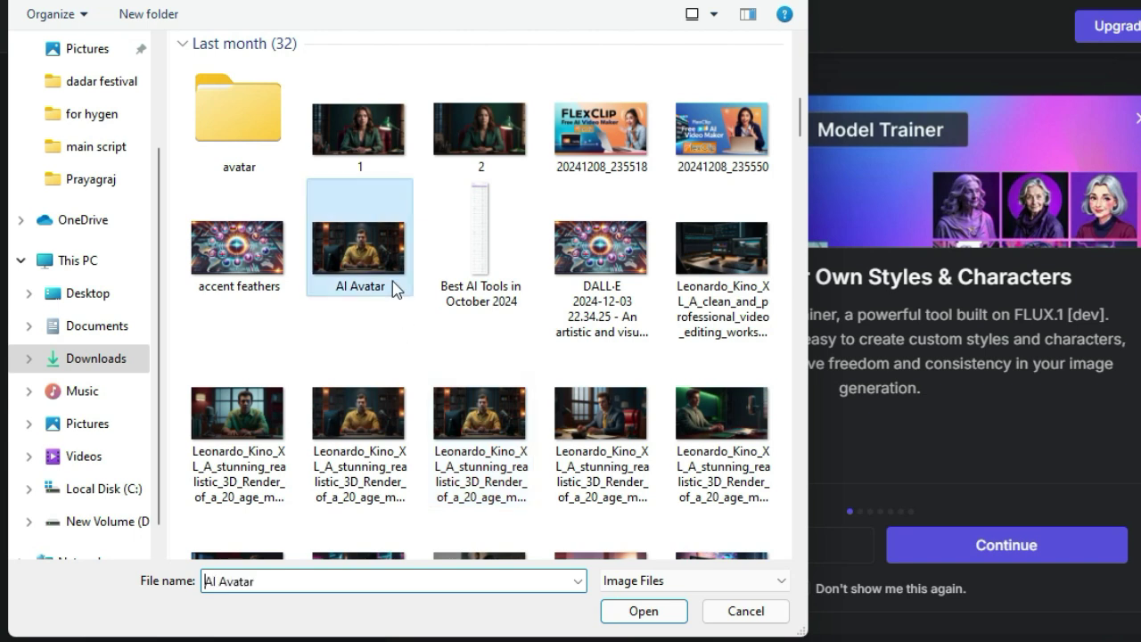
double_click(393, 282)
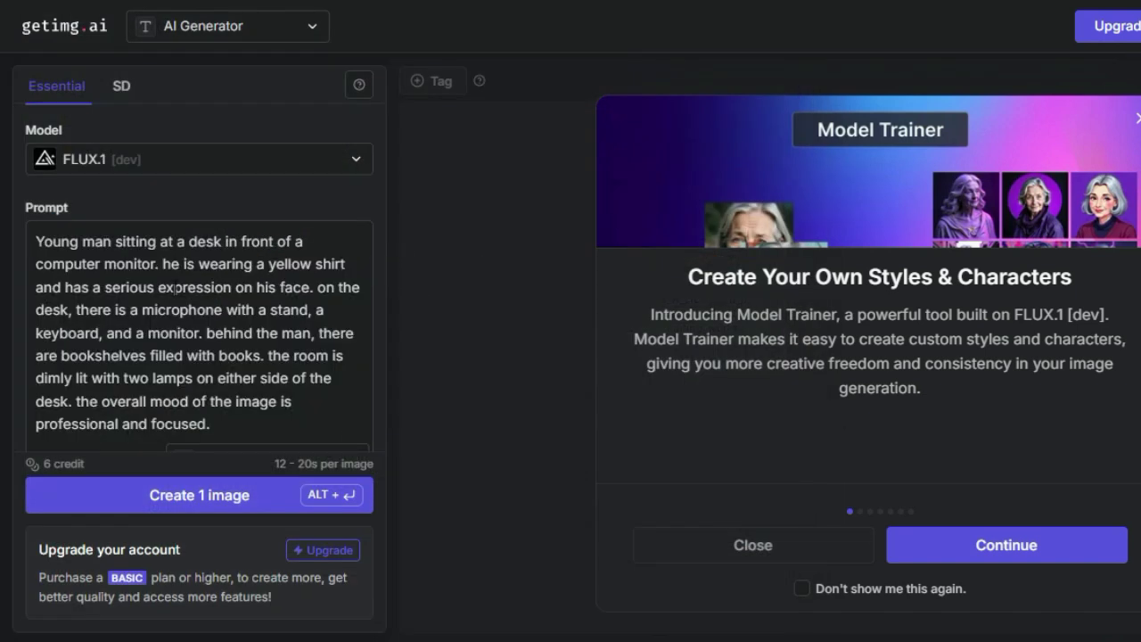
drag(229, 424, 227, 424)
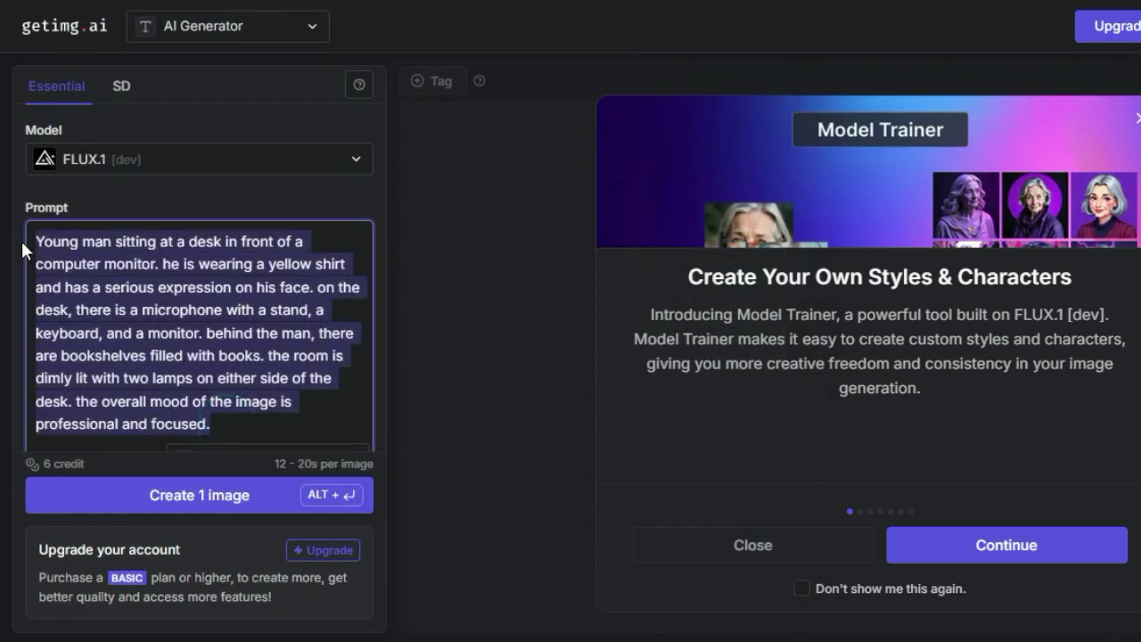
scroll(152, 267, down, 2)
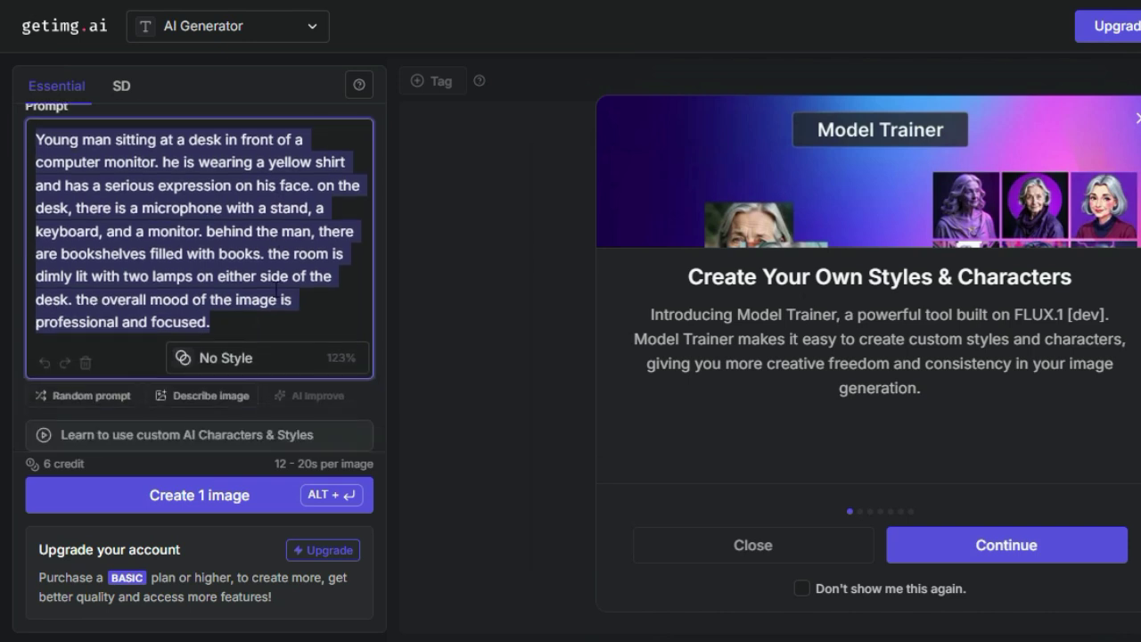
Step: Clear the image-based description from the prompt
click(103, 361)
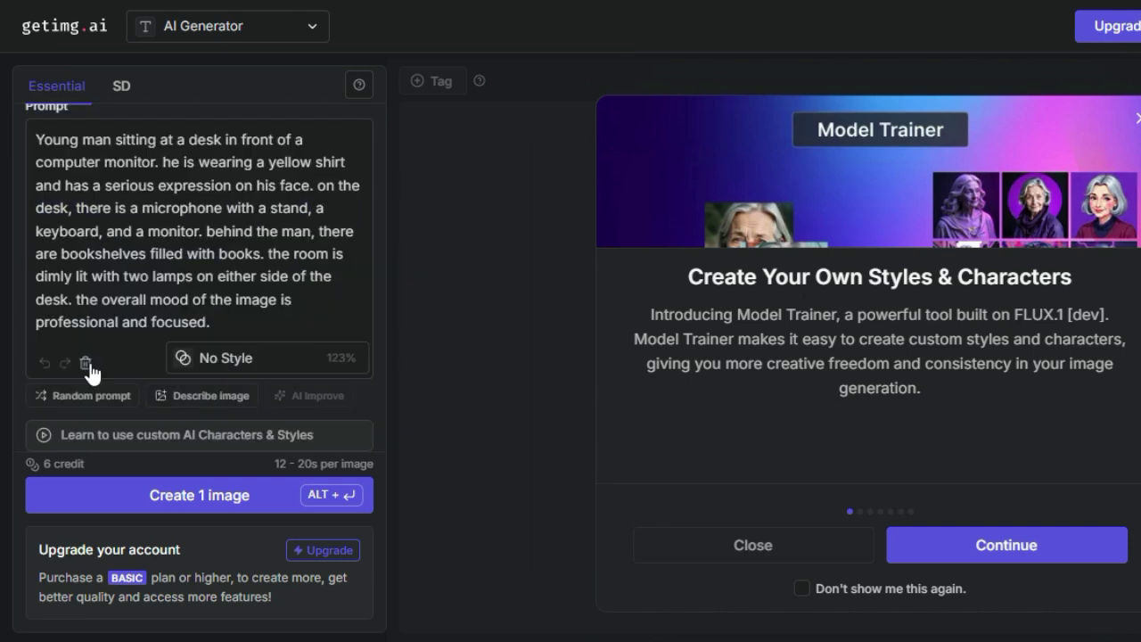
click(85, 363)
scroll(169, 278, up, 2)
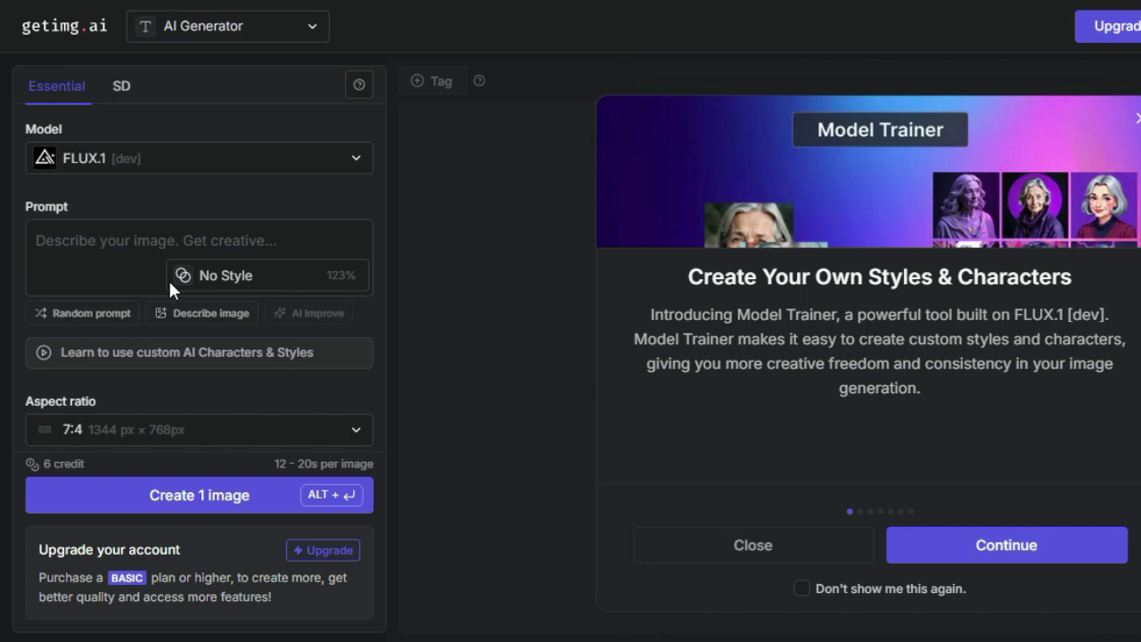
Step: Enter the prompt "A golden retriever standing on top of a mountain of gold."
click(90, 252)
text(A golden retriever standing on top of a mountain of gold.)
key(ctrl+shift+Right)
key(ctrl+shift+Right)
key(ctrl+shift+Right)
key(ctrl+shift+Right)
key(ctrl+shift+Right)
key(ctrl+shift+Right)
key(ctrl+shift+Right)
key(ctrl+shift+Right)
key(ctrl+shift+Right)
key(ctrl+shift+Right)
key(ctrl+shift+Right)
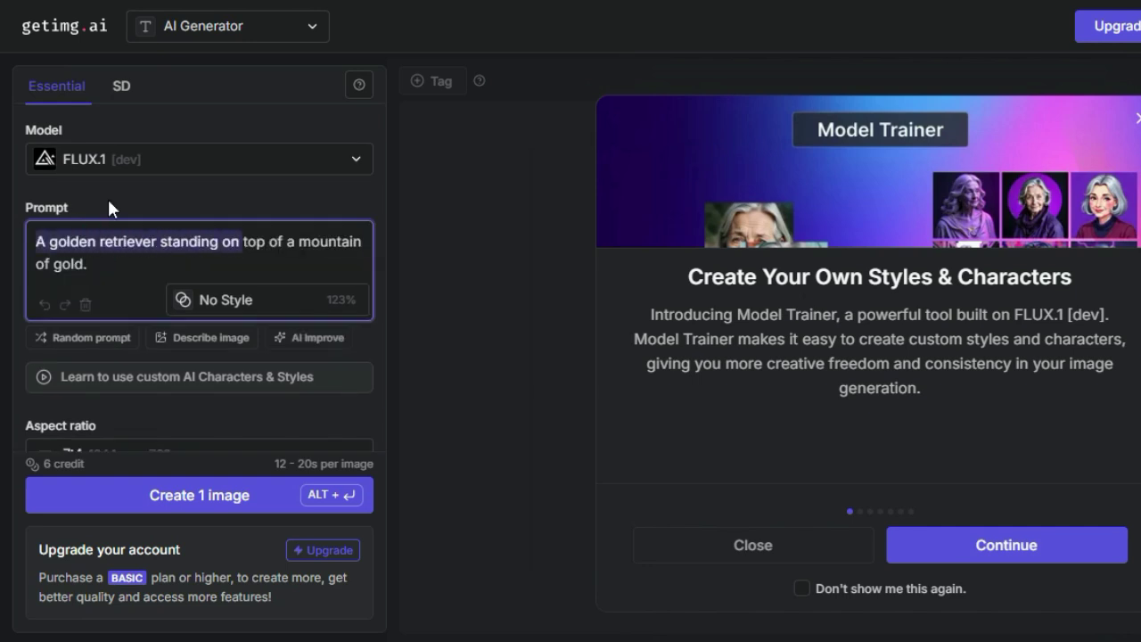
key(ctrl+shift+Right)
click(303, 355)
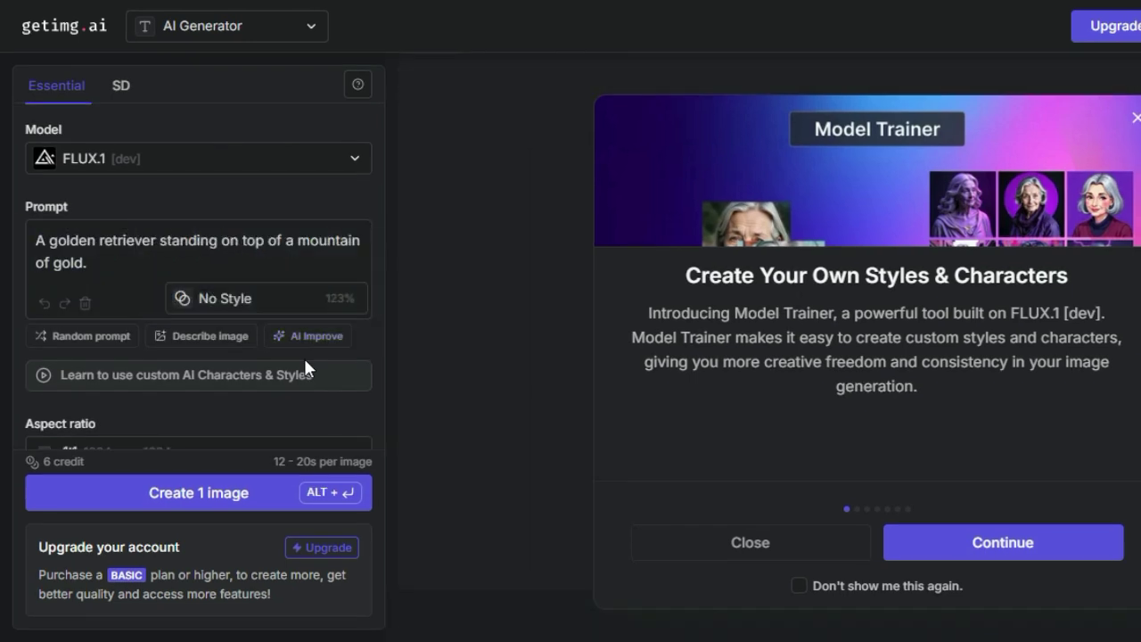
Step: Review the aspect ratios, keep 1:1 (1024 px × 1024px) and create 4 images from the golden retriever prompt
scroll(303, 356, down, 1)
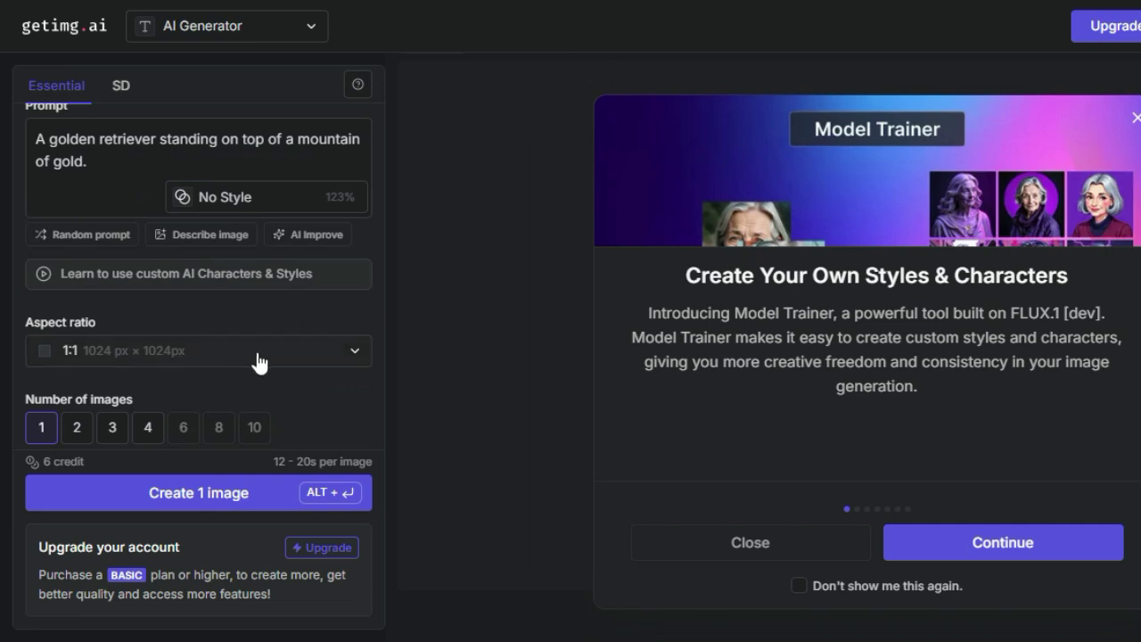
scroll(303, 350, down, 3)
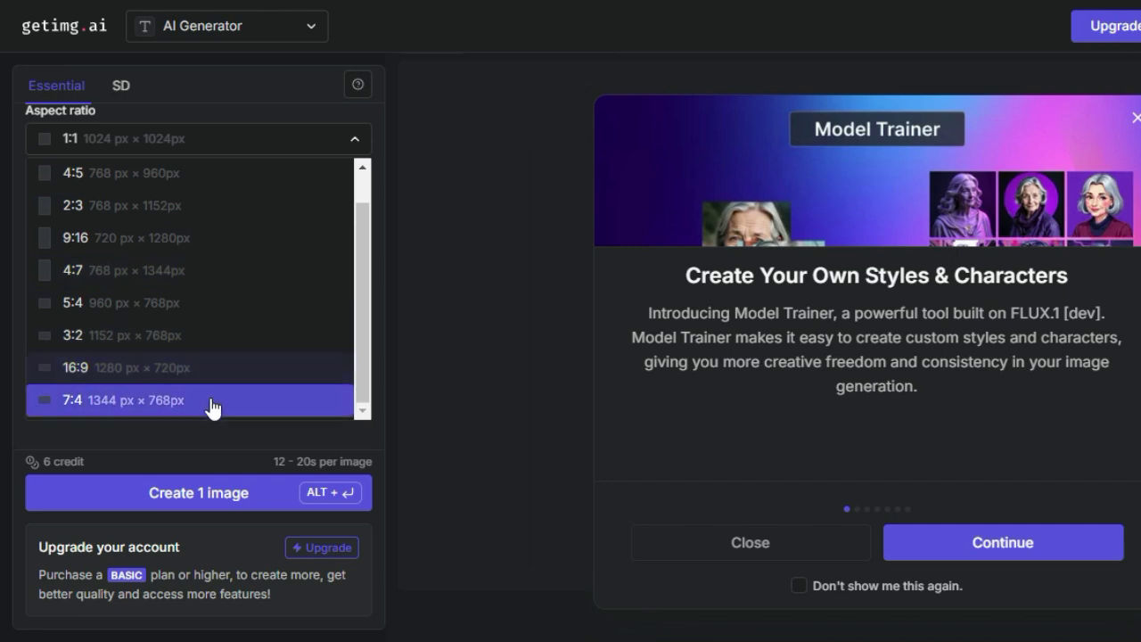
scroll(205, 394, up, 1)
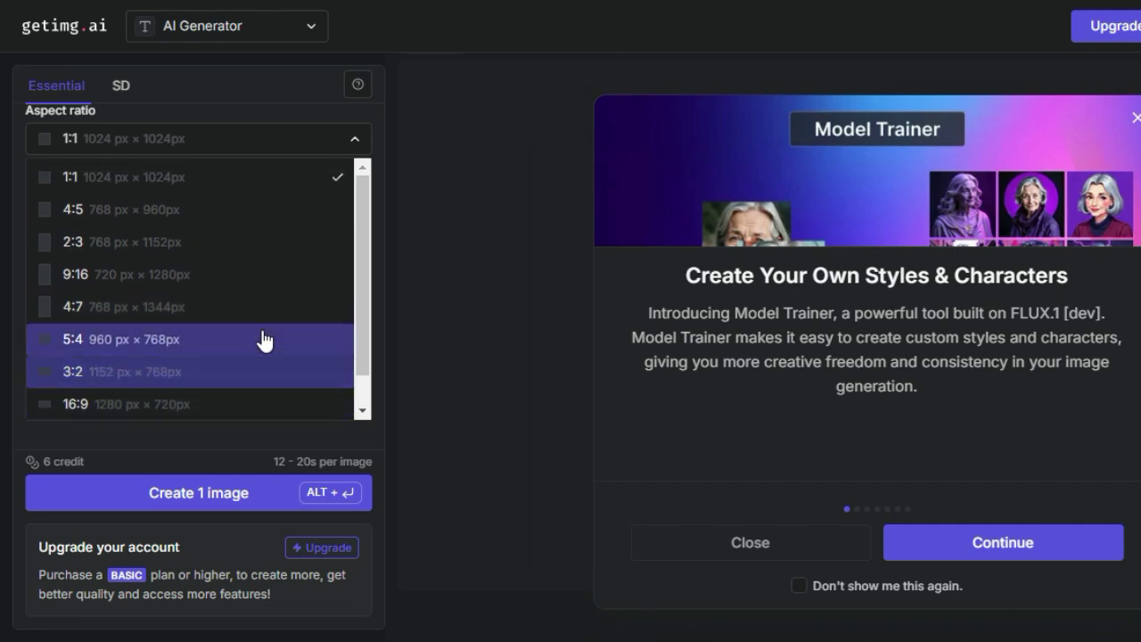
click(206, 187)
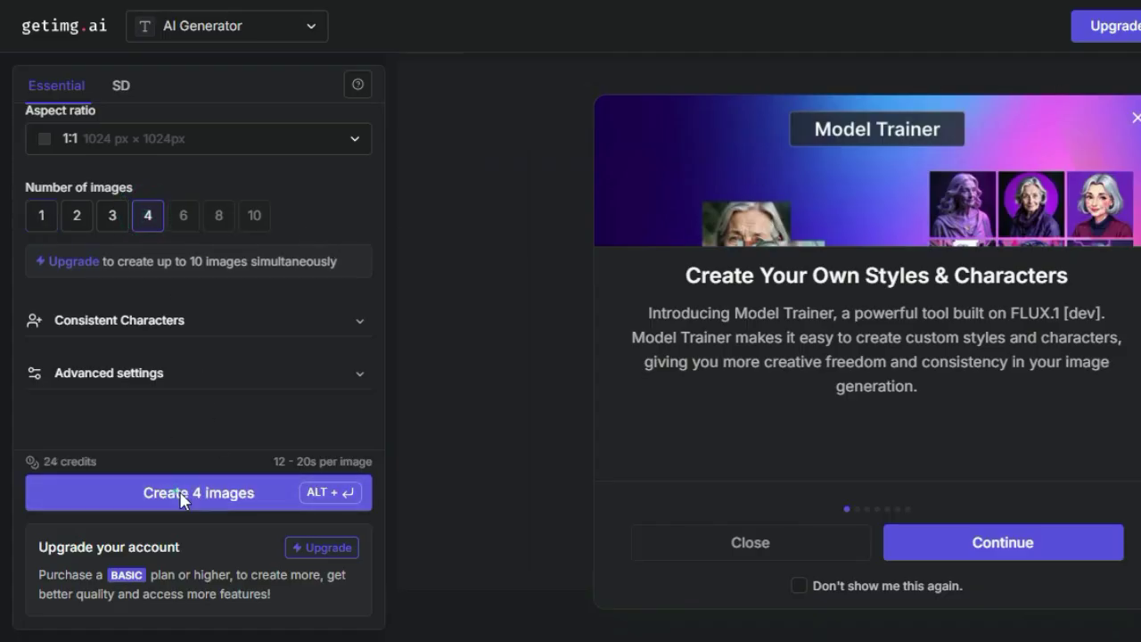
click(384, 492)
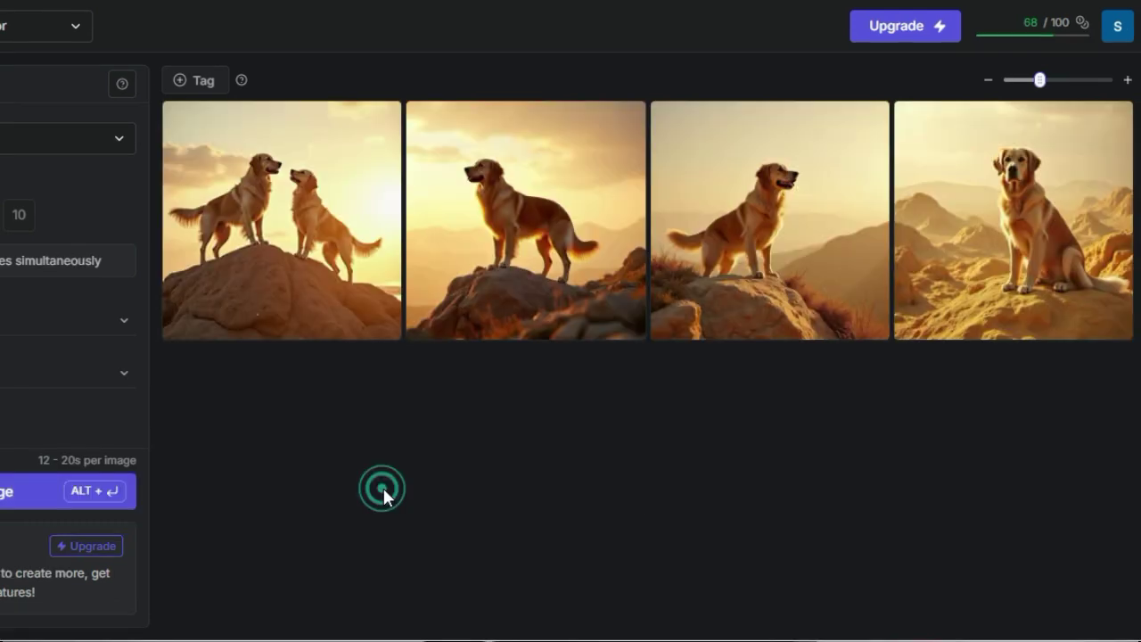
Step: Inspect the generated golden retriever images one by one in their enlarged view with prompt and generation details
mouse_move(369, 337)
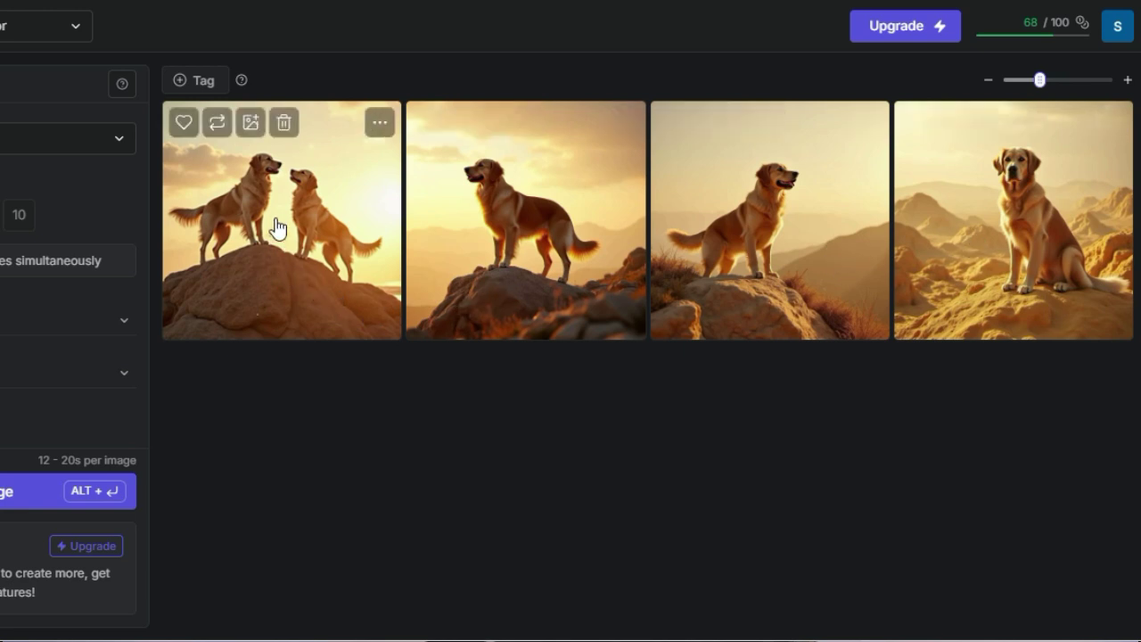
click(378, 126)
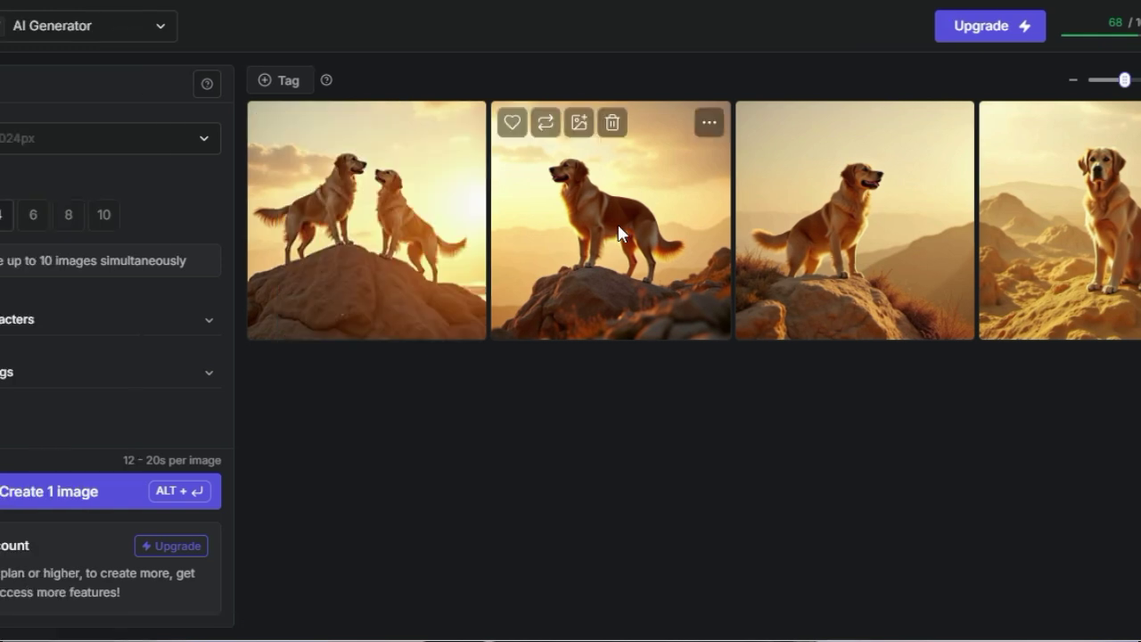
click(526, 223)
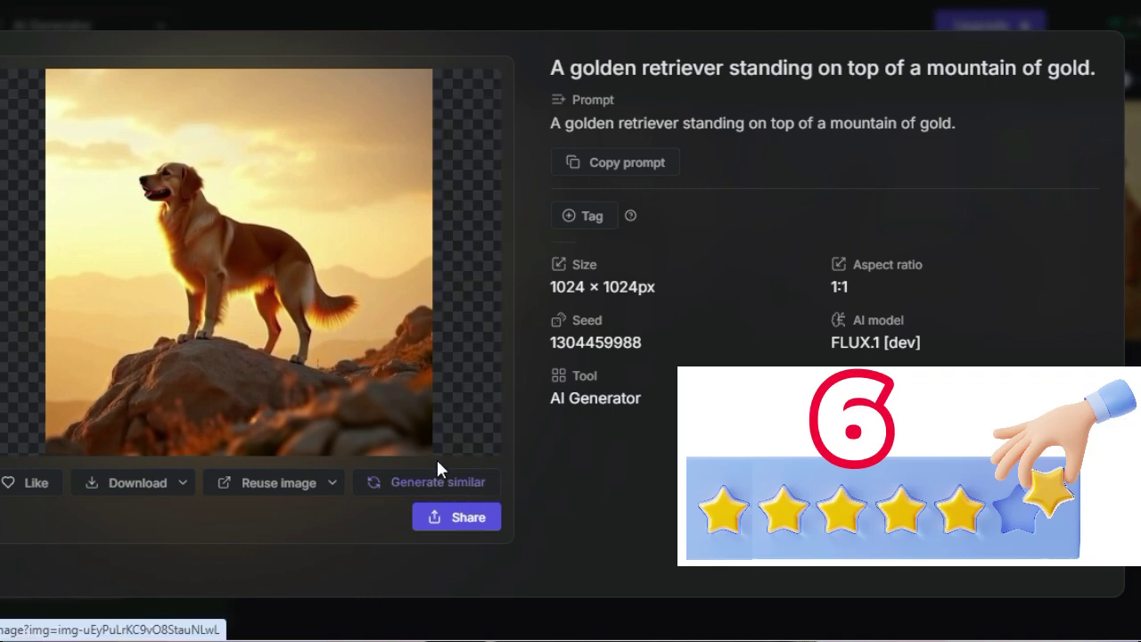
click(306, 283)
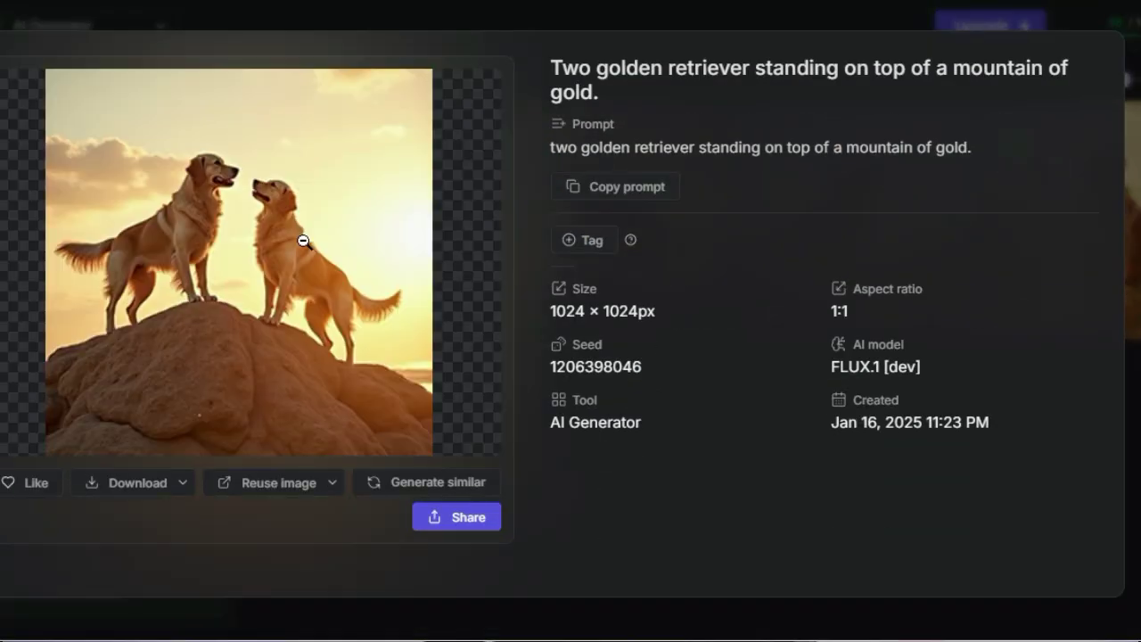
click(300, 237)
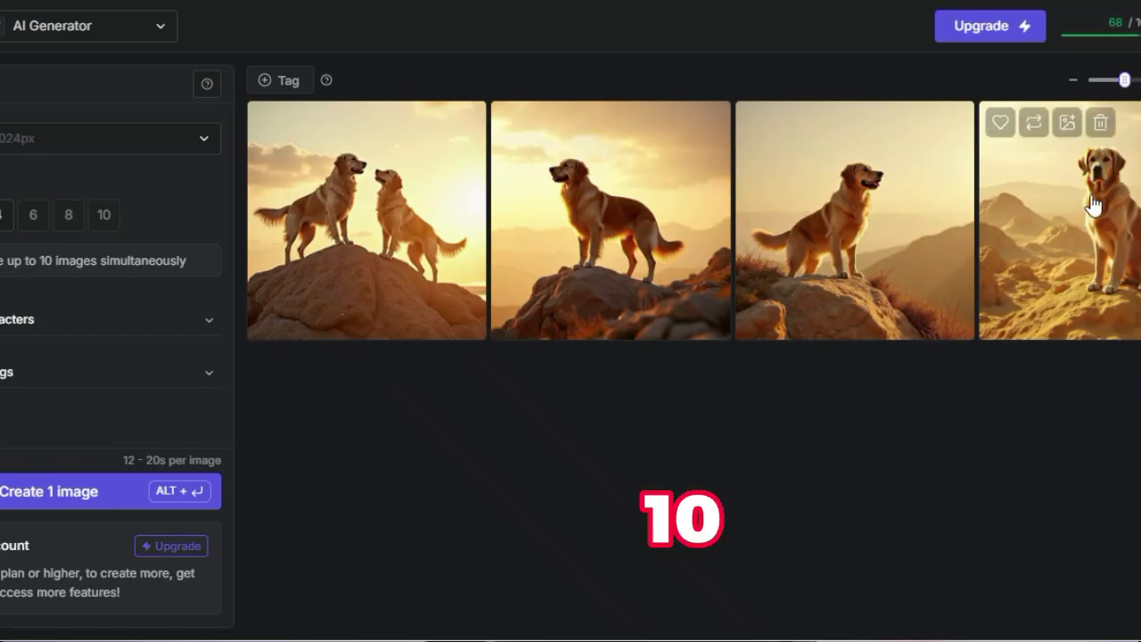
click(1088, 201)
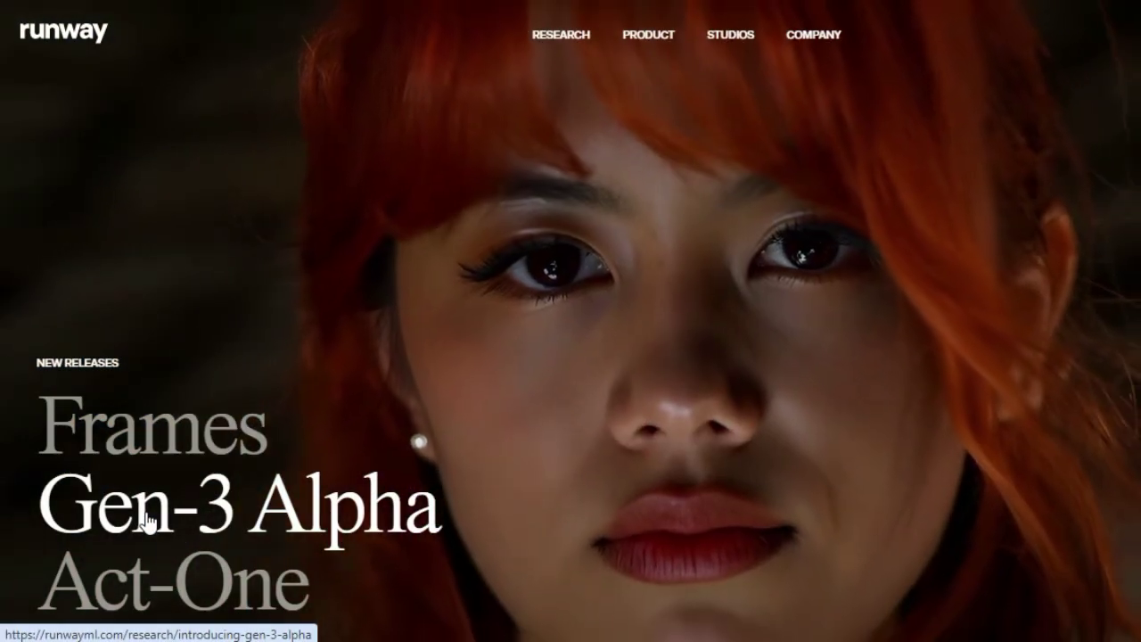
Step: Switch to Runway and open the Text to Image (Legacy) tool from its full list of AI tools
mouse_move(148, 584)
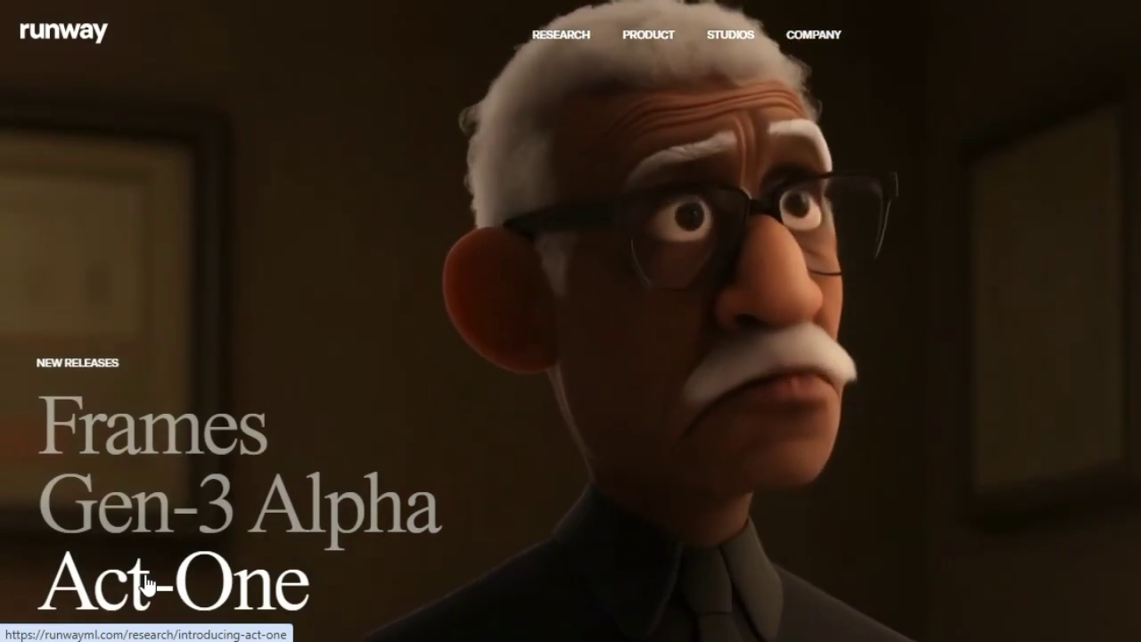
mouse_move(169, 529)
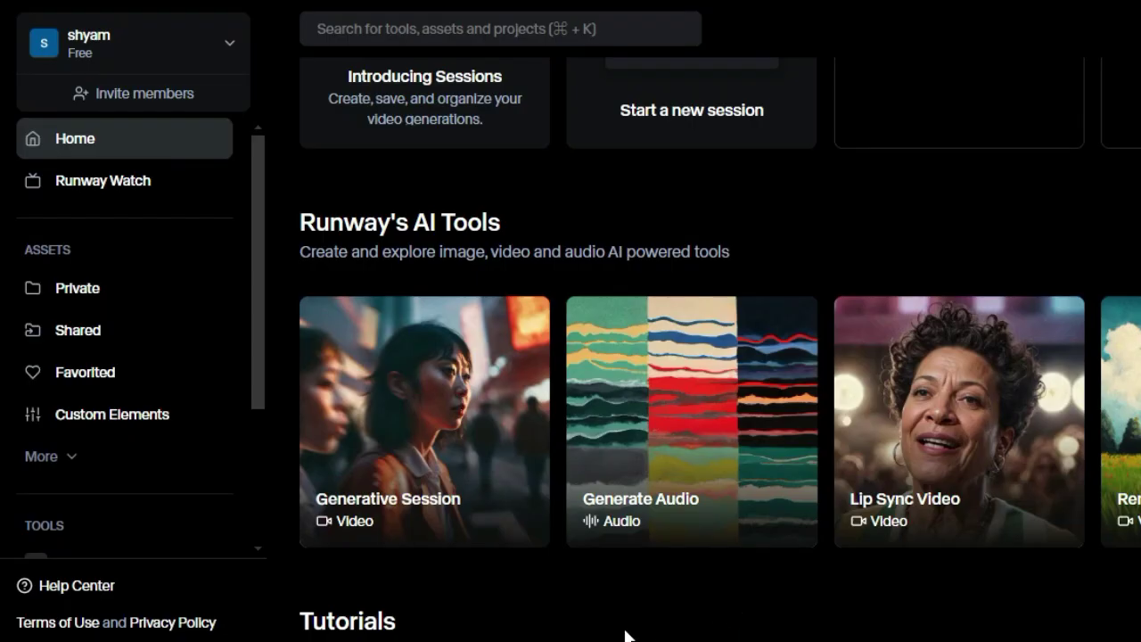
scroll(431, 403, down, 1)
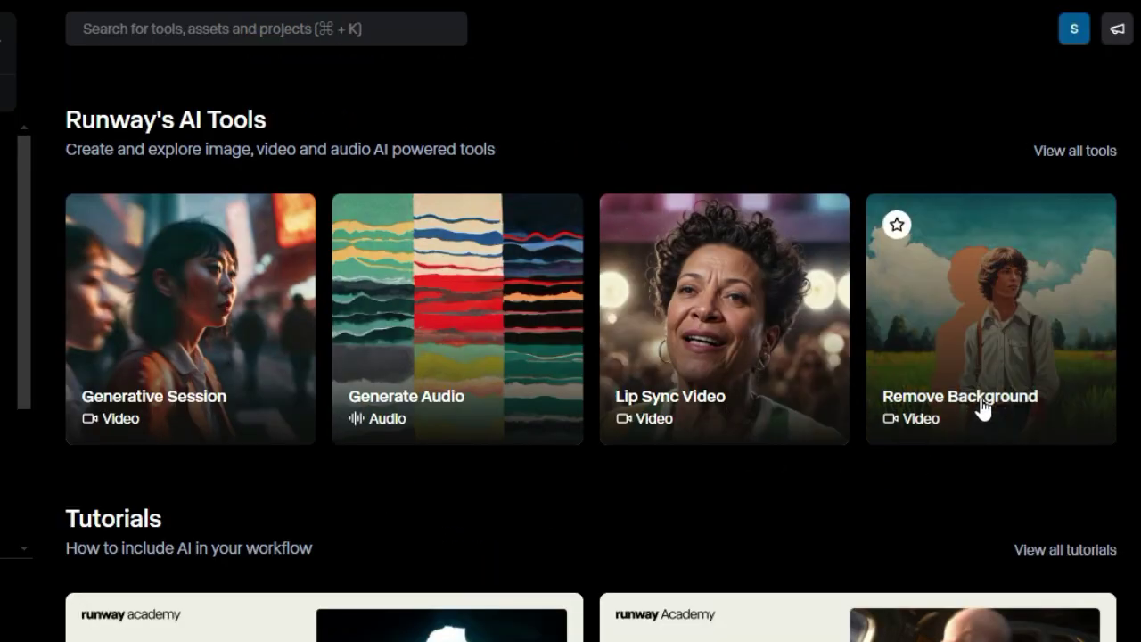
click(1088, 151)
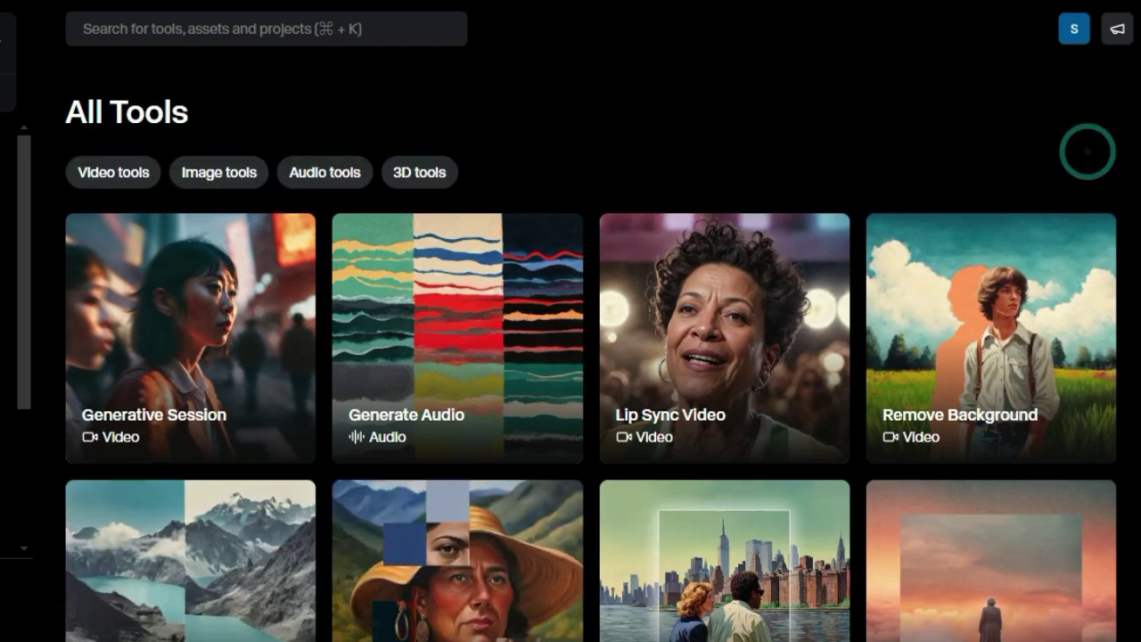
scroll(1100, 319, down, 3)
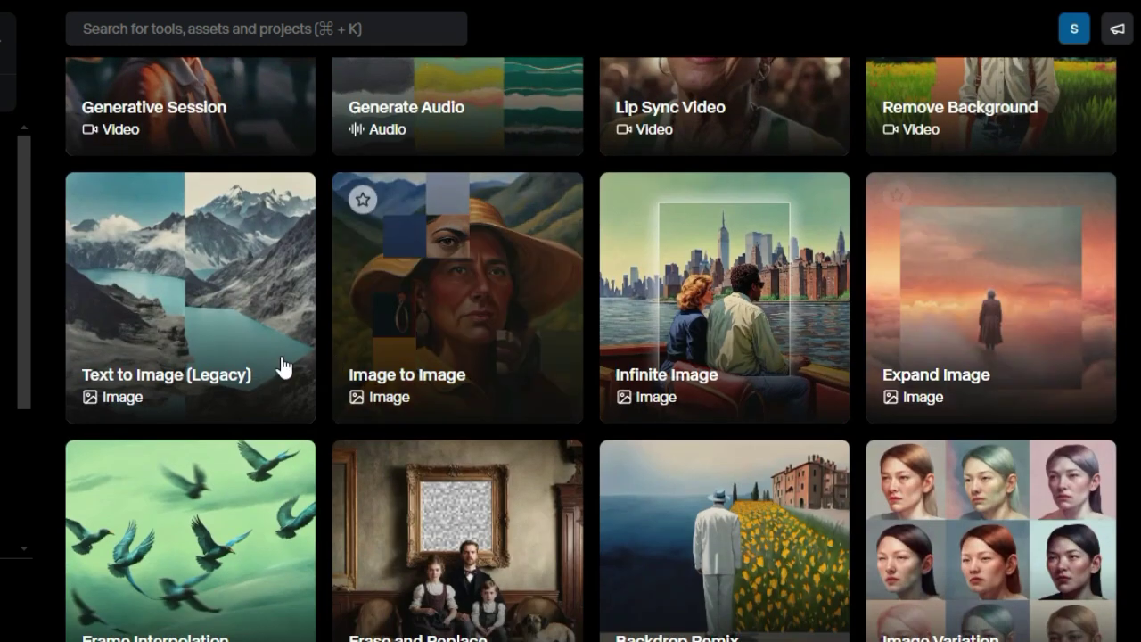
click(176, 315)
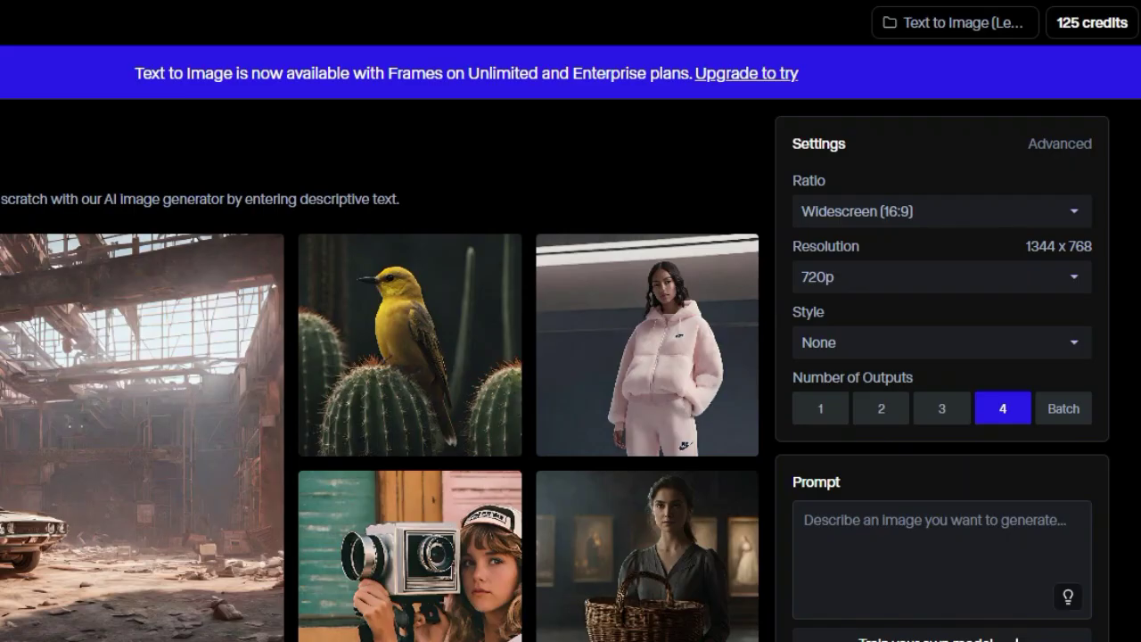
Step: Enter the prompt "A mason jar containing the scene of a quaint village, with bolts of lightning flashing within, creating an electrifying atmosphere, in an epic art style."
scroll(672, 227, down, 2)
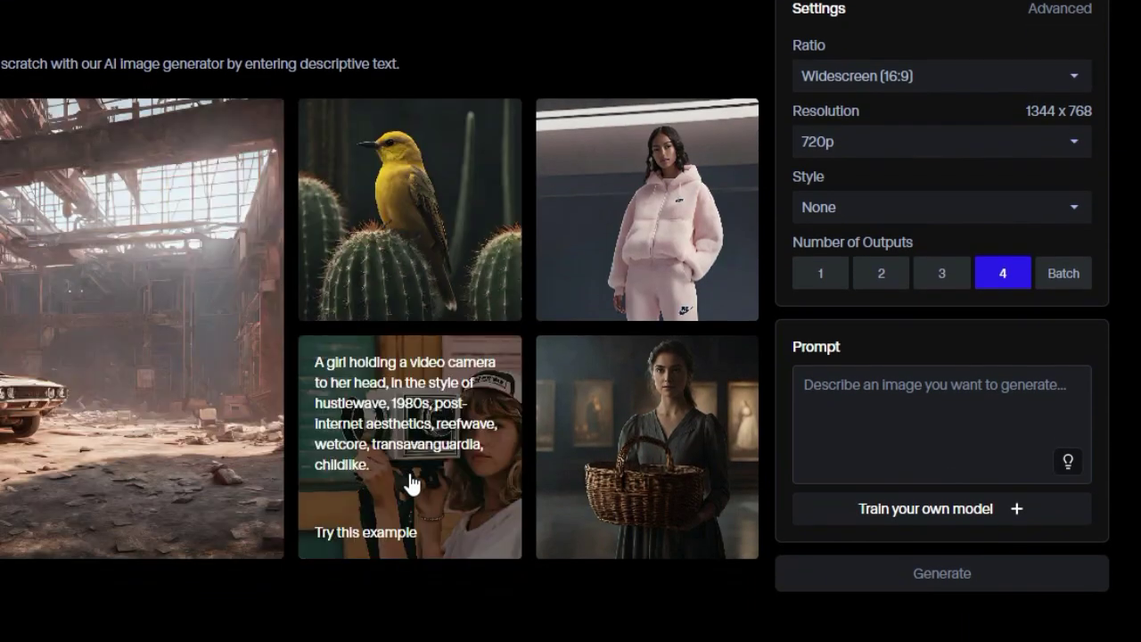
click(869, 431)
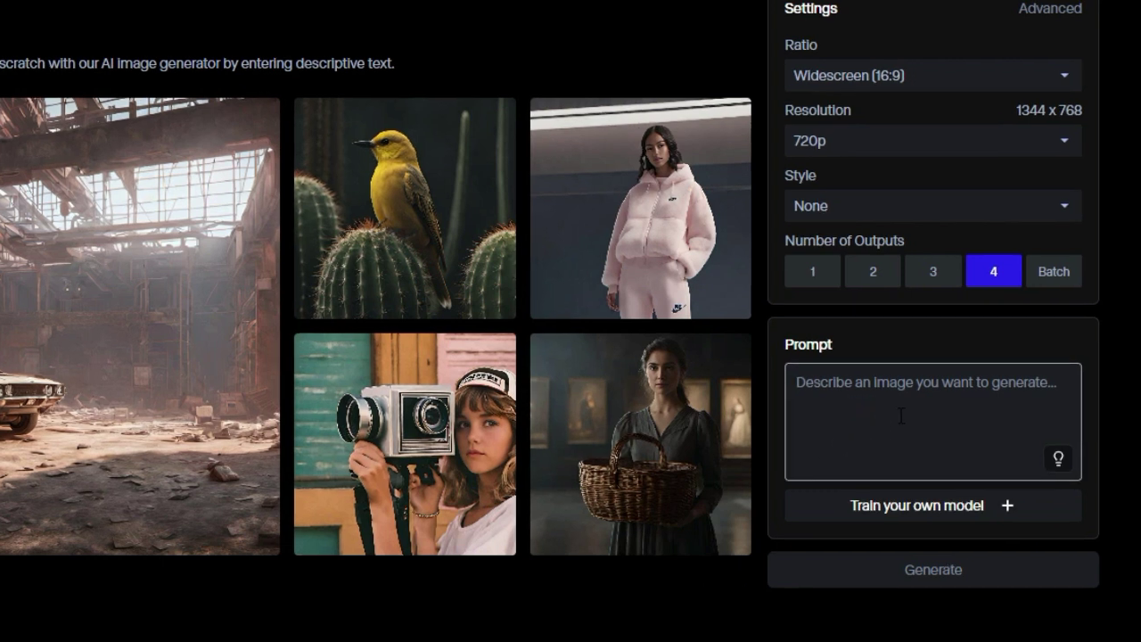
text(A mason jar containing the scene of a quaint village, with bolts of lightning flashing within, creating an electrifying atmosphere, in an epic art style.)
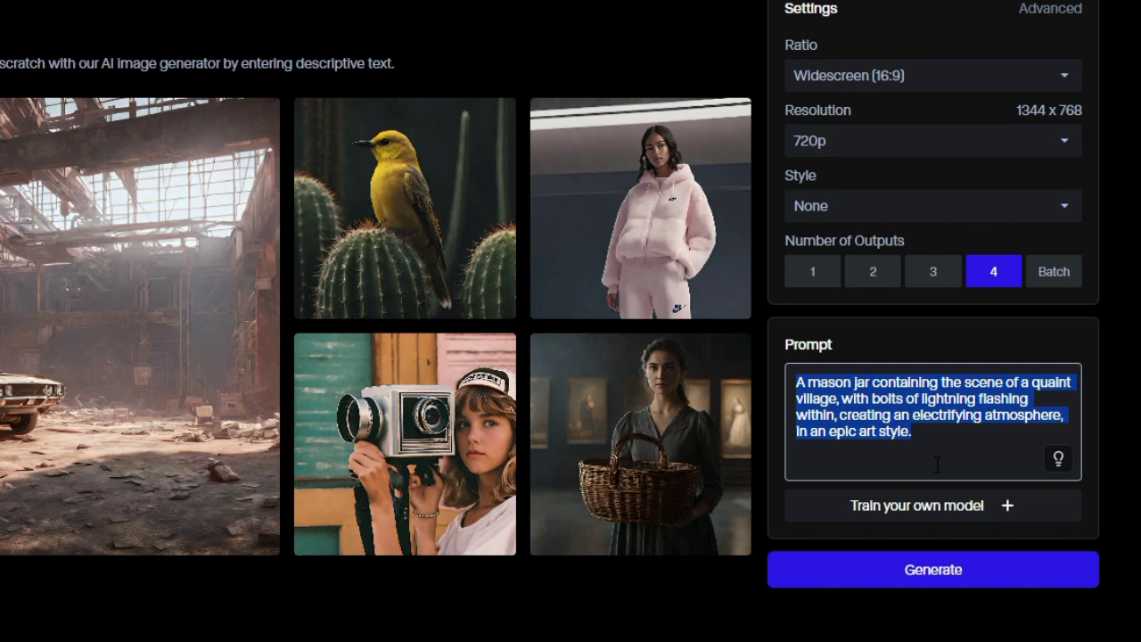
Step: Look through the available image styles and set the style to Sci-fi Art
click(863, 203)
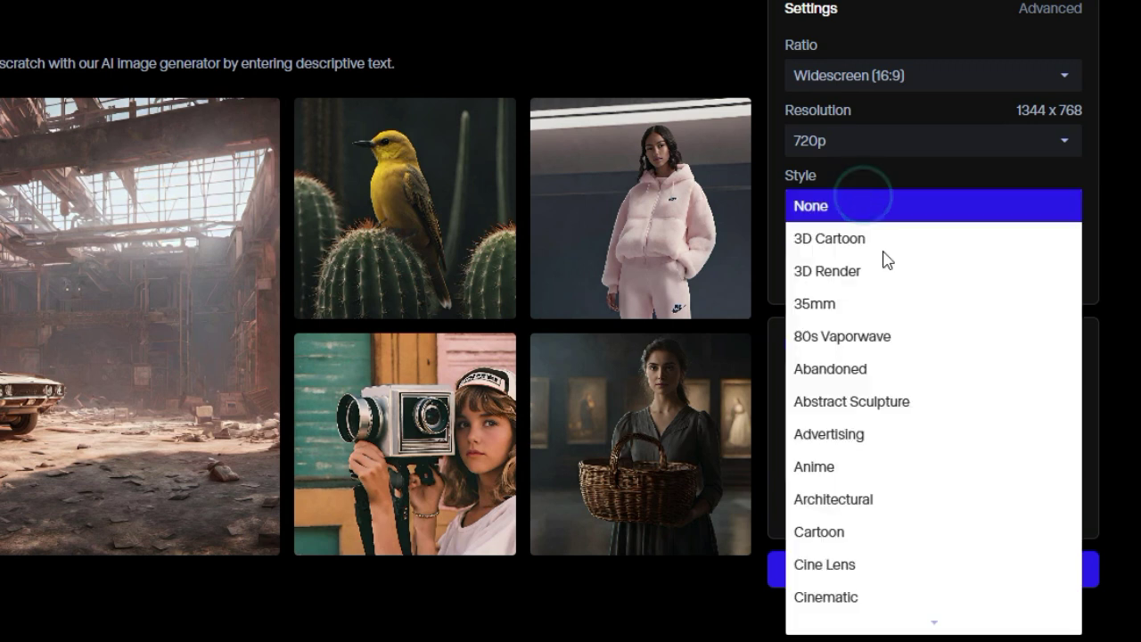
scroll(924, 362, down, 5)
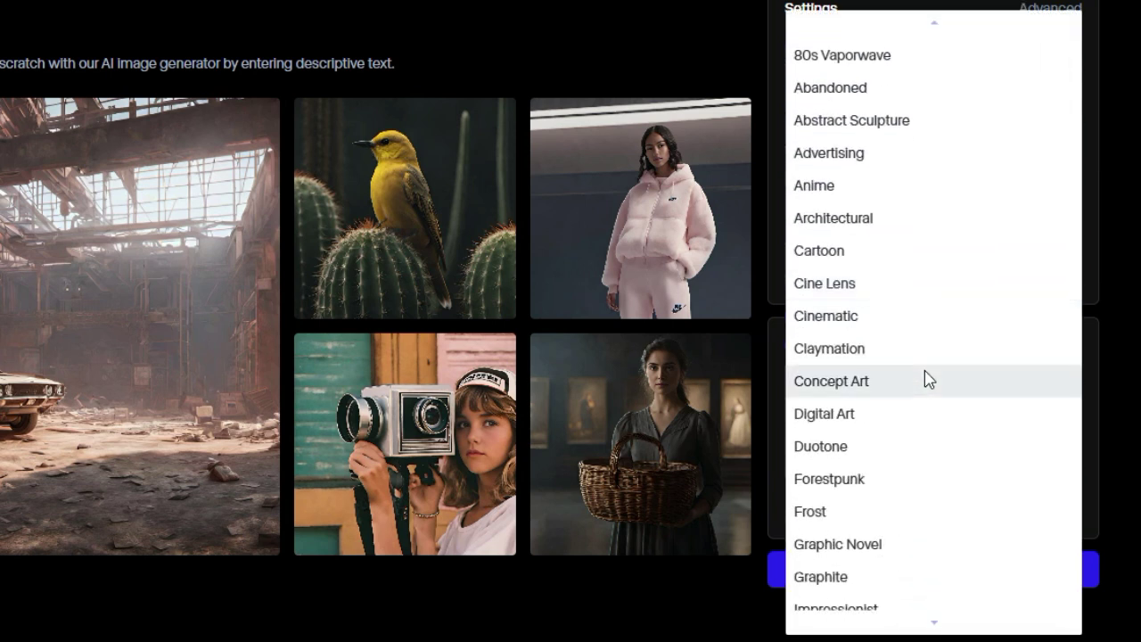
scroll(928, 379, down, 2)
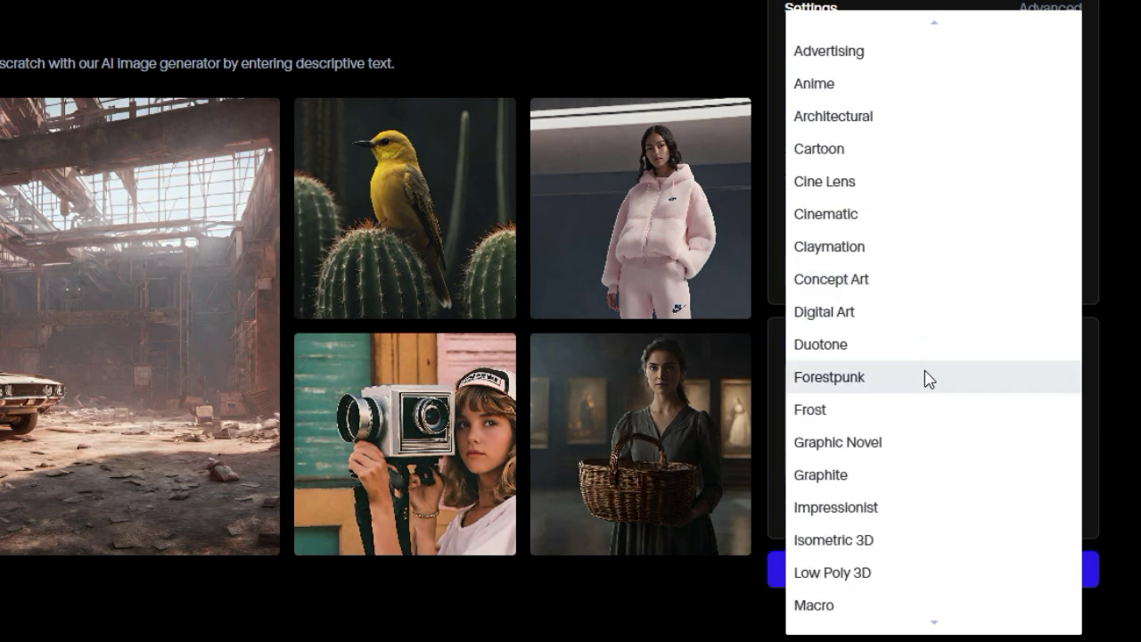
scroll(928, 379, down, 2)
scroll(928, 379, down, 2)
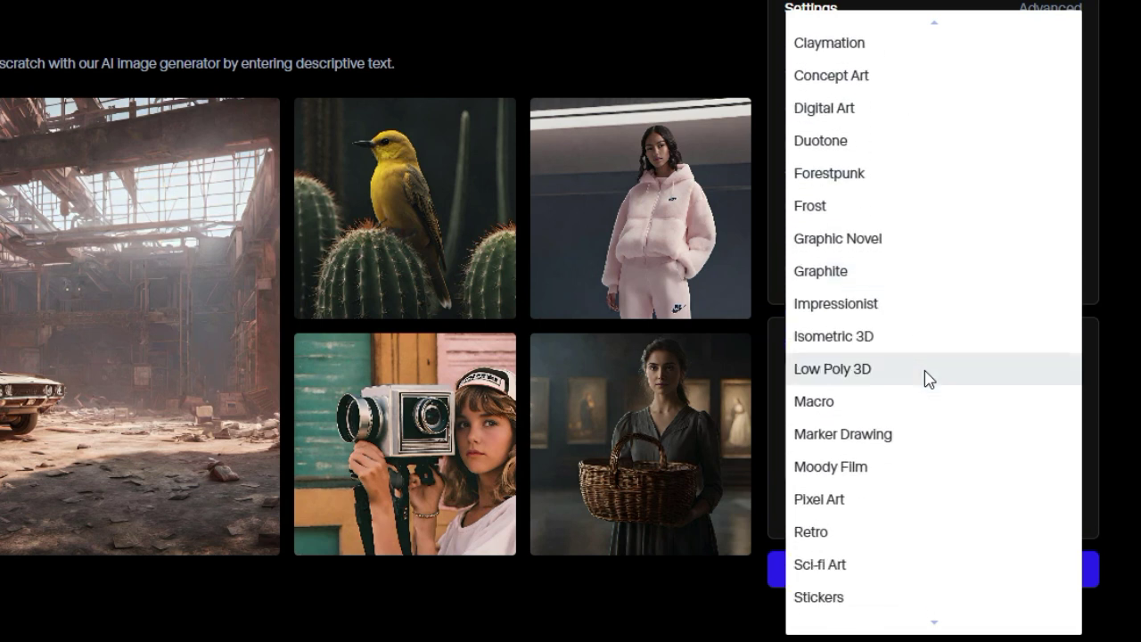
click(821, 563)
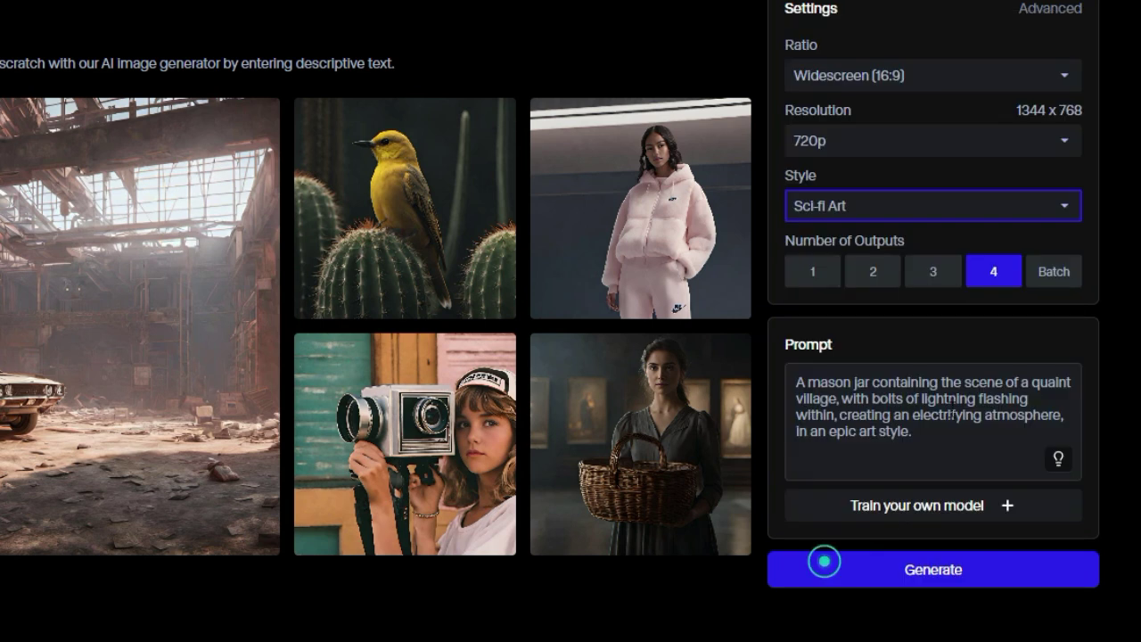
Step: Review the resolution and ratio options, keep 720p and Widescreen (16:9), and generate 4 images from the mason jar prompt
click(957, 143)
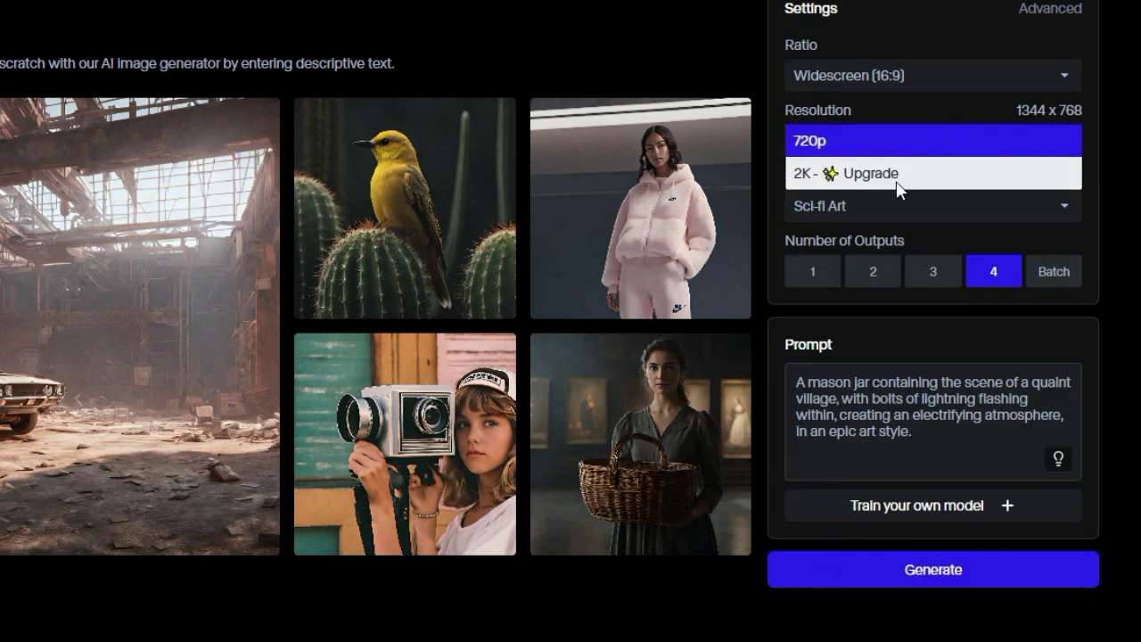
click(911, 140)
click(933, 75)
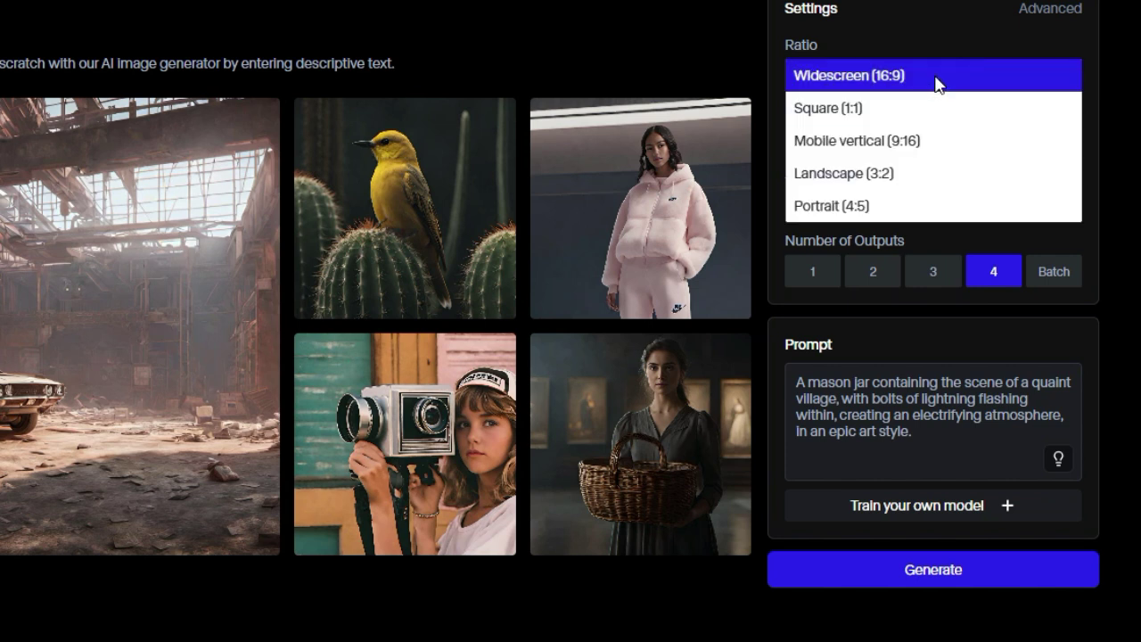
click(934, 77)
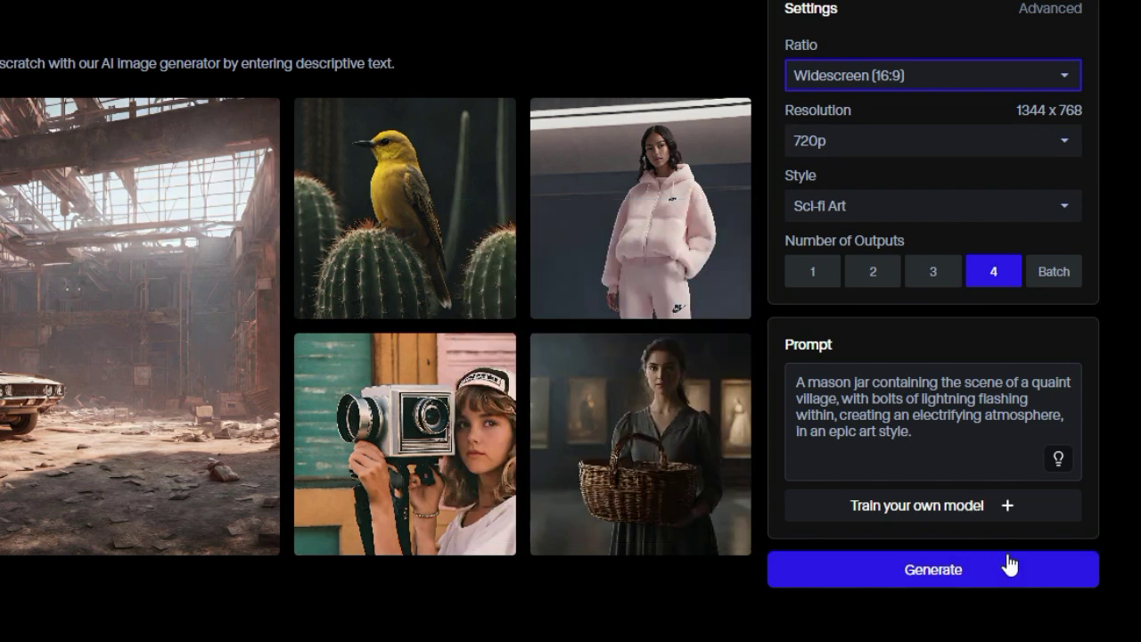
click(1010, 564)
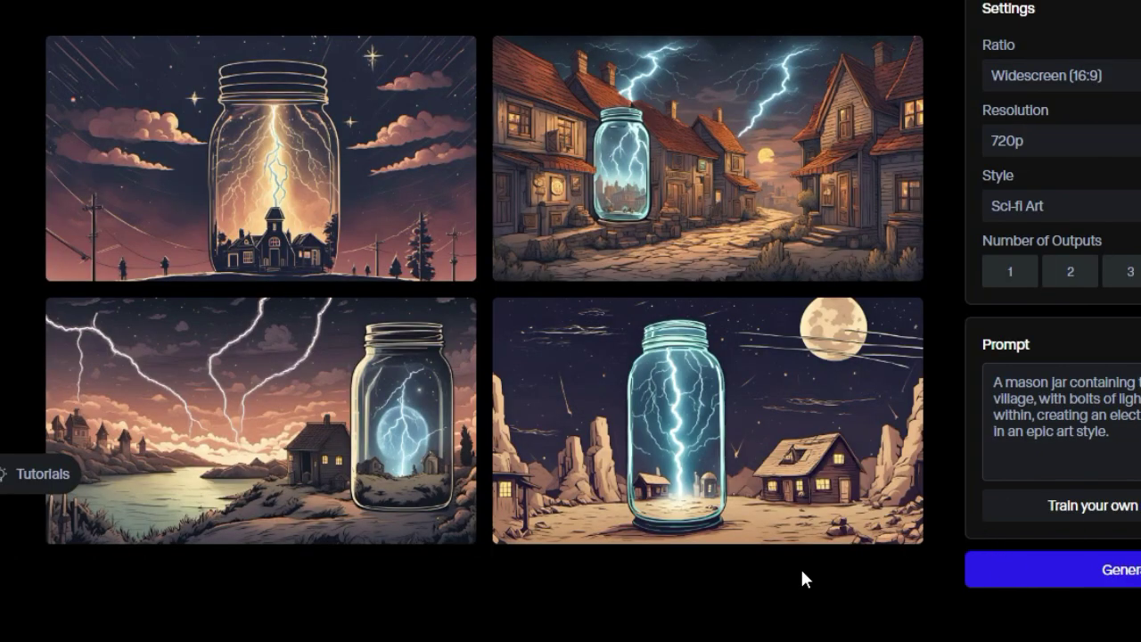
Step: View the village street jar image enlarged and review the AI tools it can be opened in
click(765, 207)
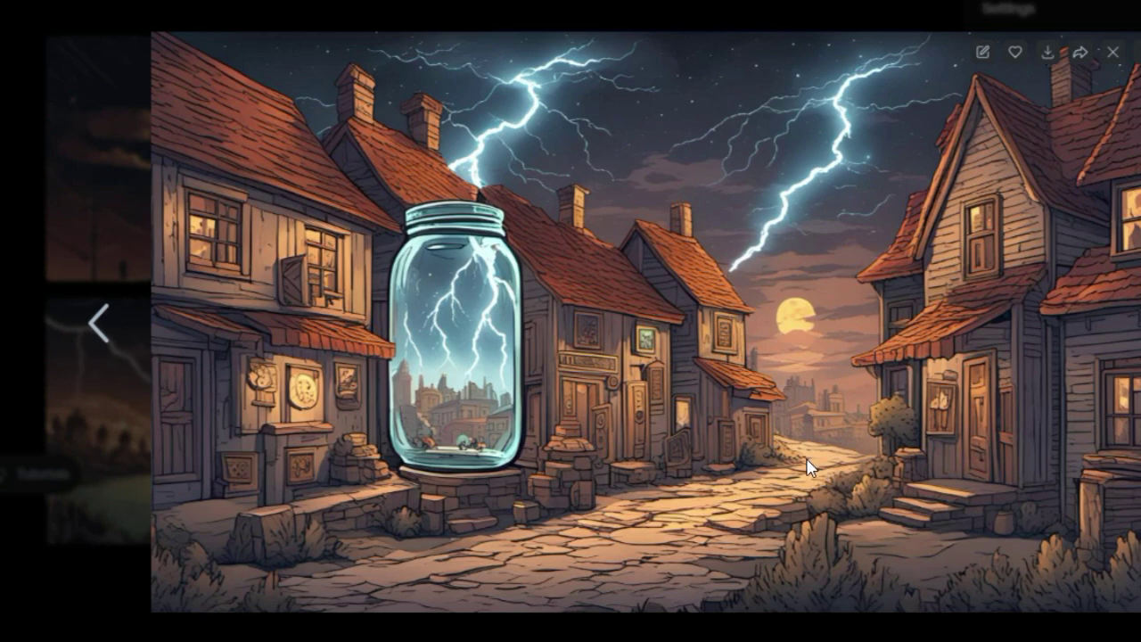
key(Escape)
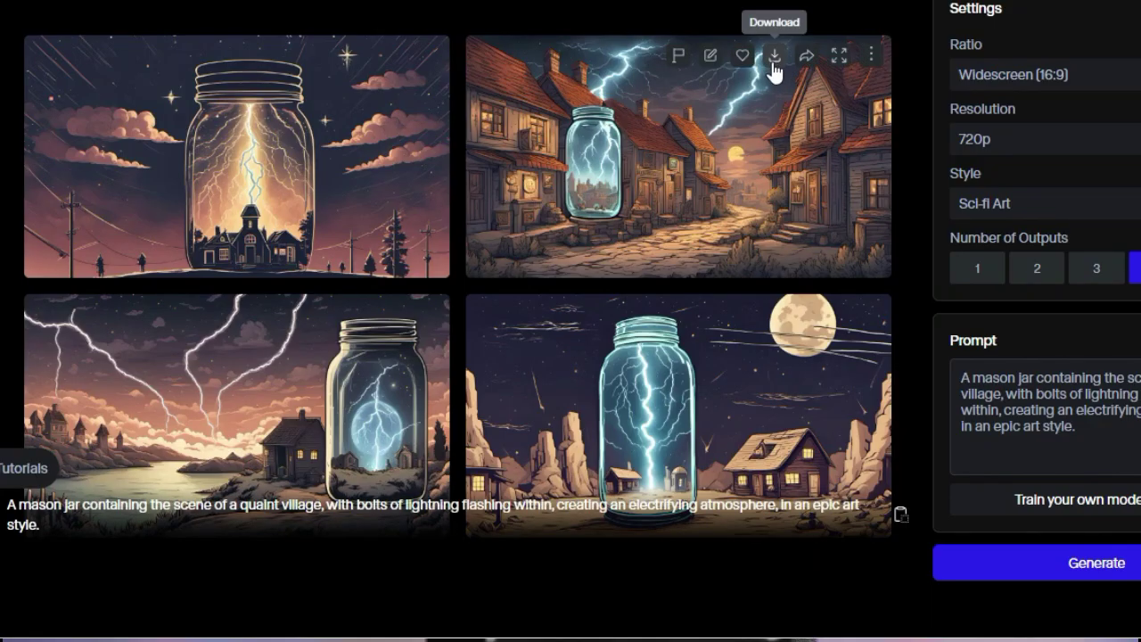
click(869, 55)
mouse_move(934, 107)
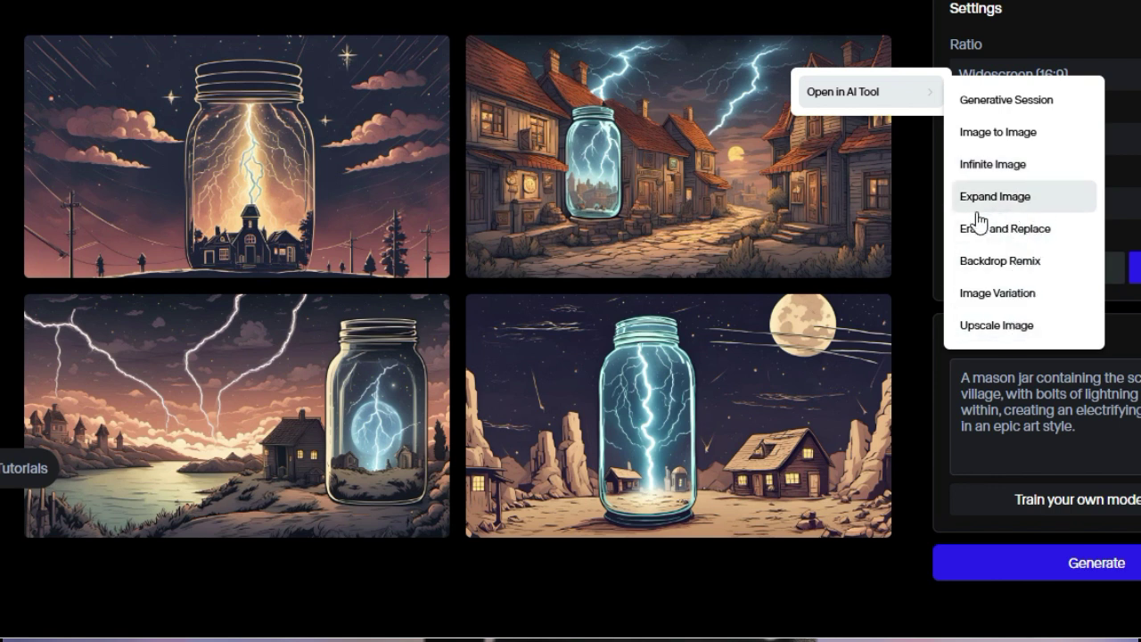
click(915, 140)
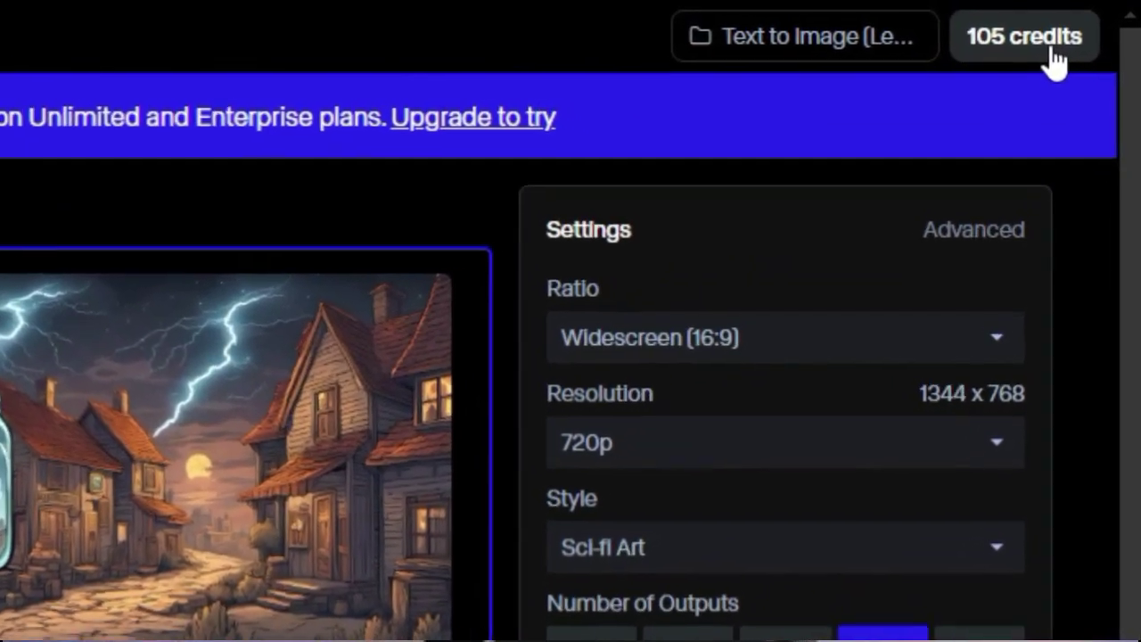
Step: Inspect the generated mason jar images one by one in enlarged view and compare the yearly subscription plans
scroll(731, 324, down, 1)
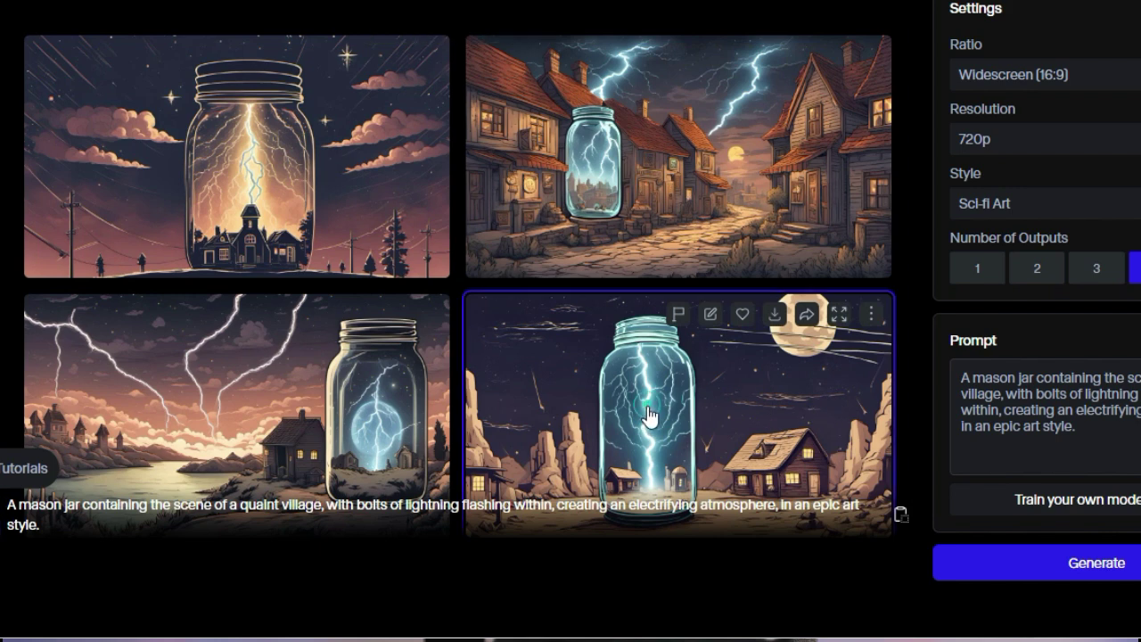
click(606, 400)
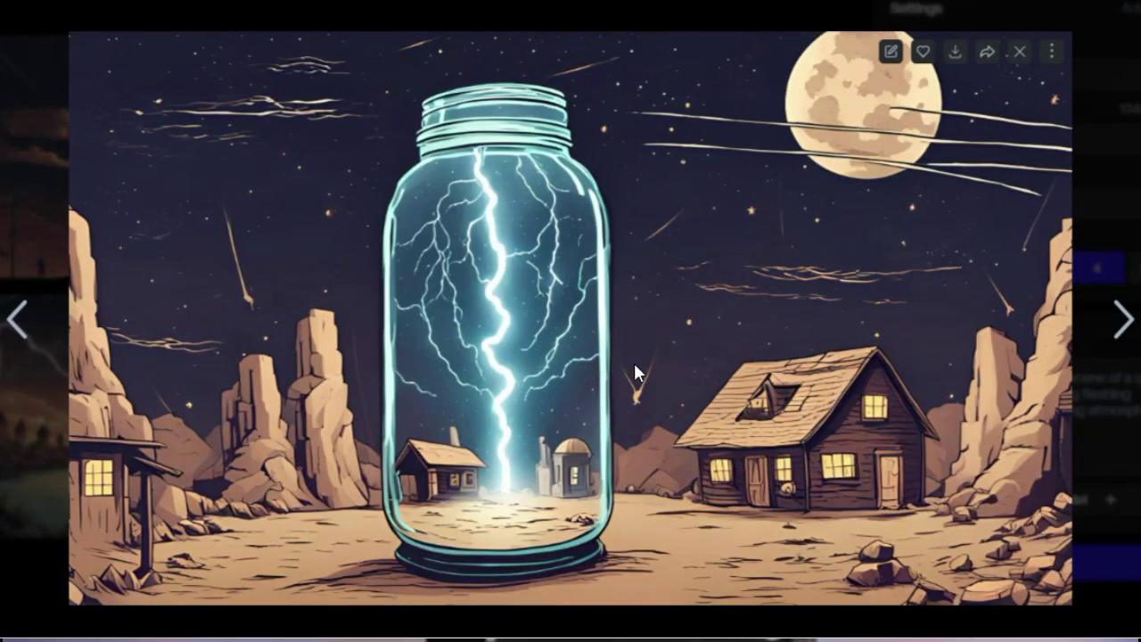
click(10, 323)
click(16, 326)
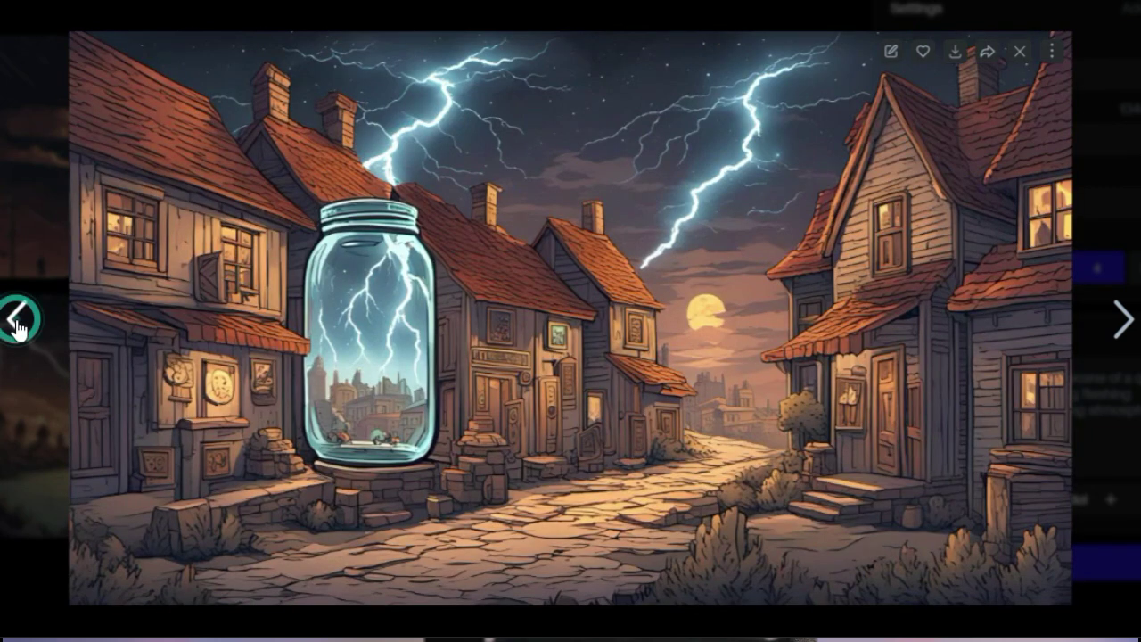
click(18, 322)
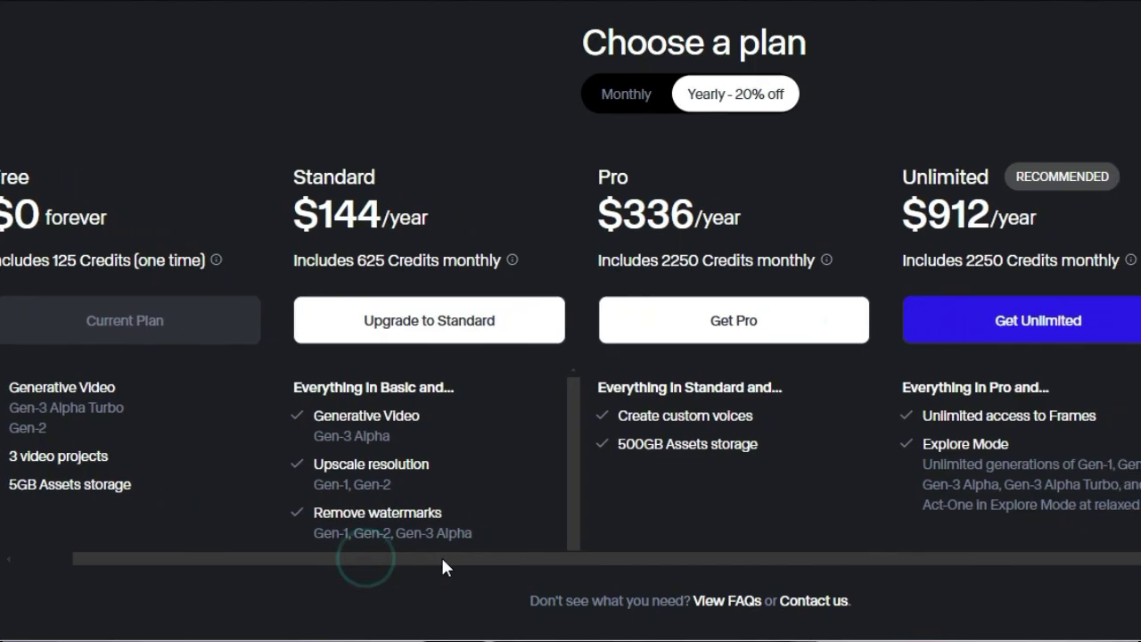
drag(440, 554, 643, 550)
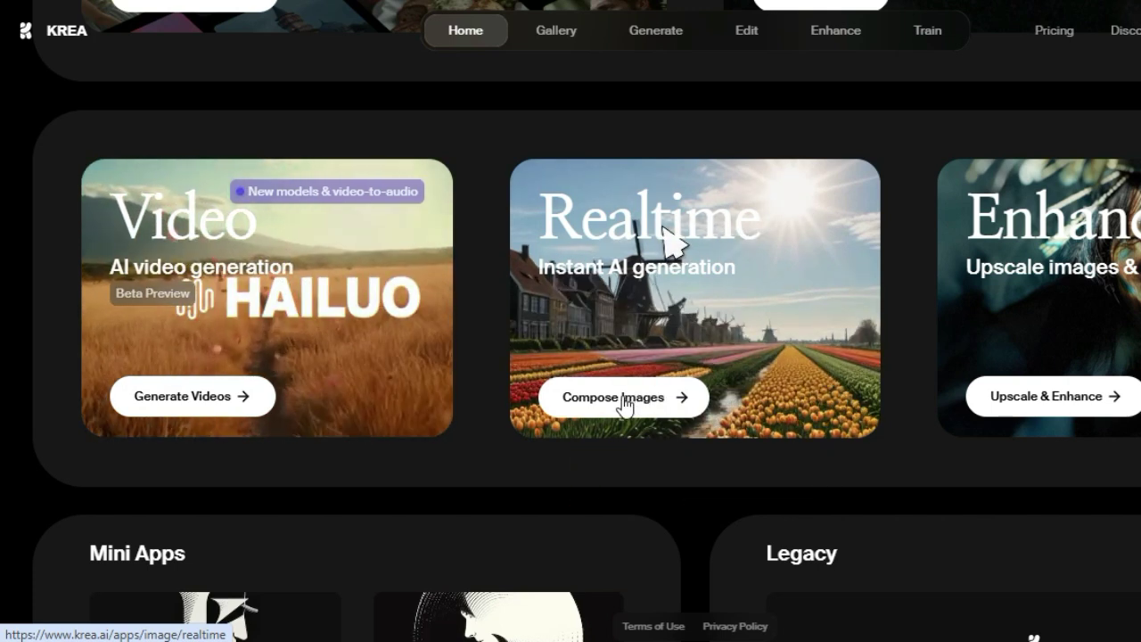
Step: Switch to Krea, open its Realtime image generation and enter the prompt "A field brimming with sunflowers."
click(595, 403)
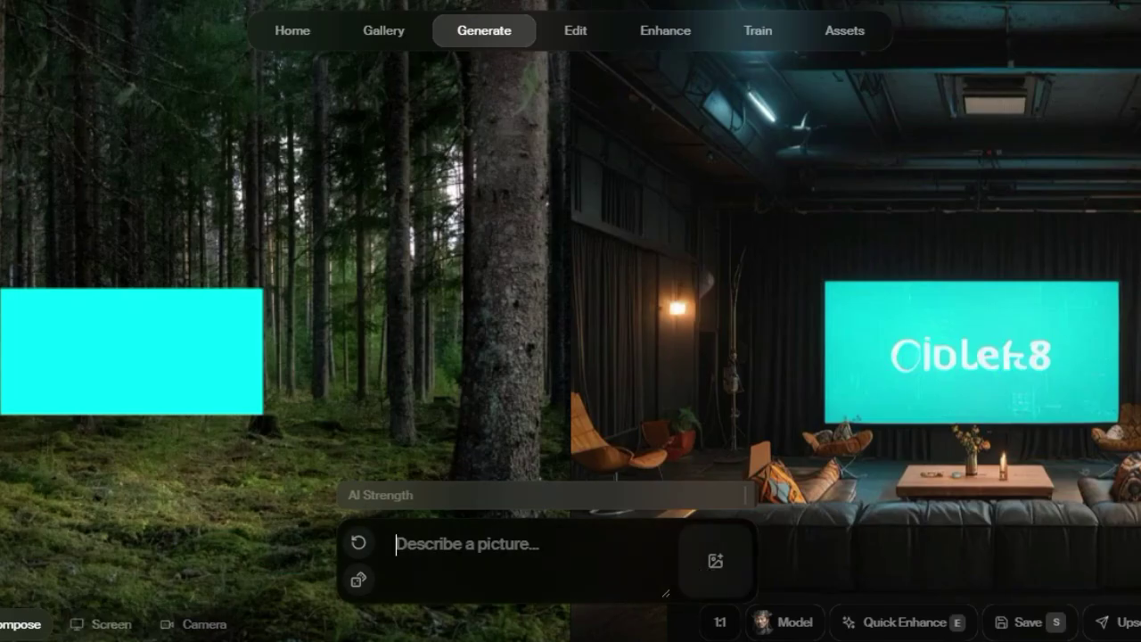
click(486, 546)
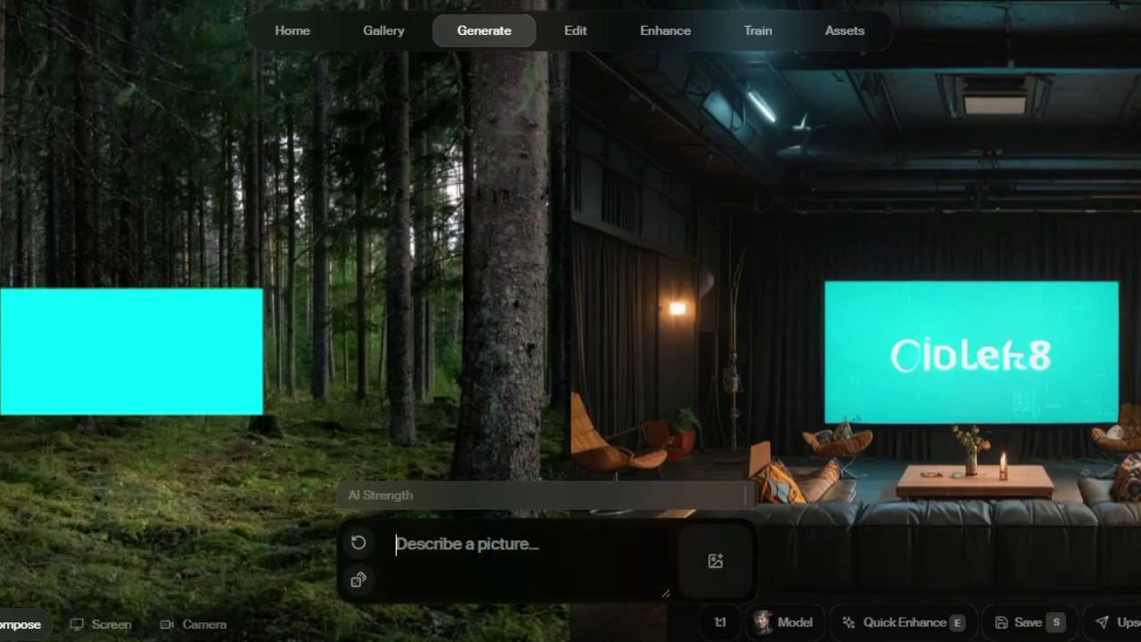
text(A field brimming with sunflowers.)
triple_click(477, 545)
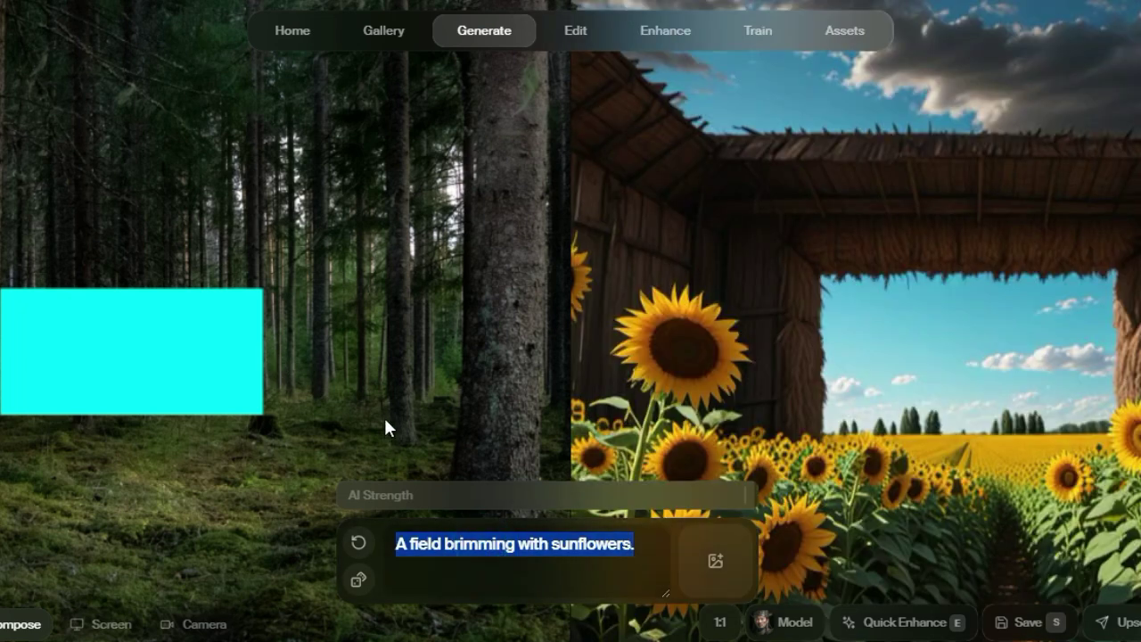
Step: Rearrange the cyan circle and rectangle on the forest canvas, keeping the circle above the rectangle, and adjust the AI Strength
drag(0, 76, 7, 84)
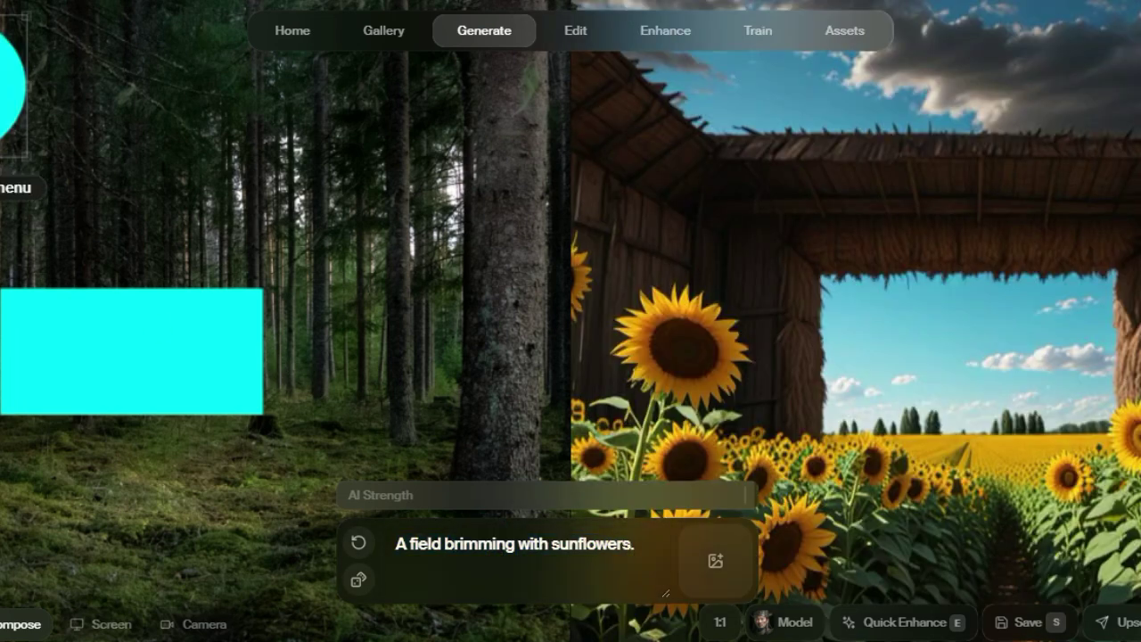
drag(168, 380, 159, 333)
drag(151, 294, 174, 294)
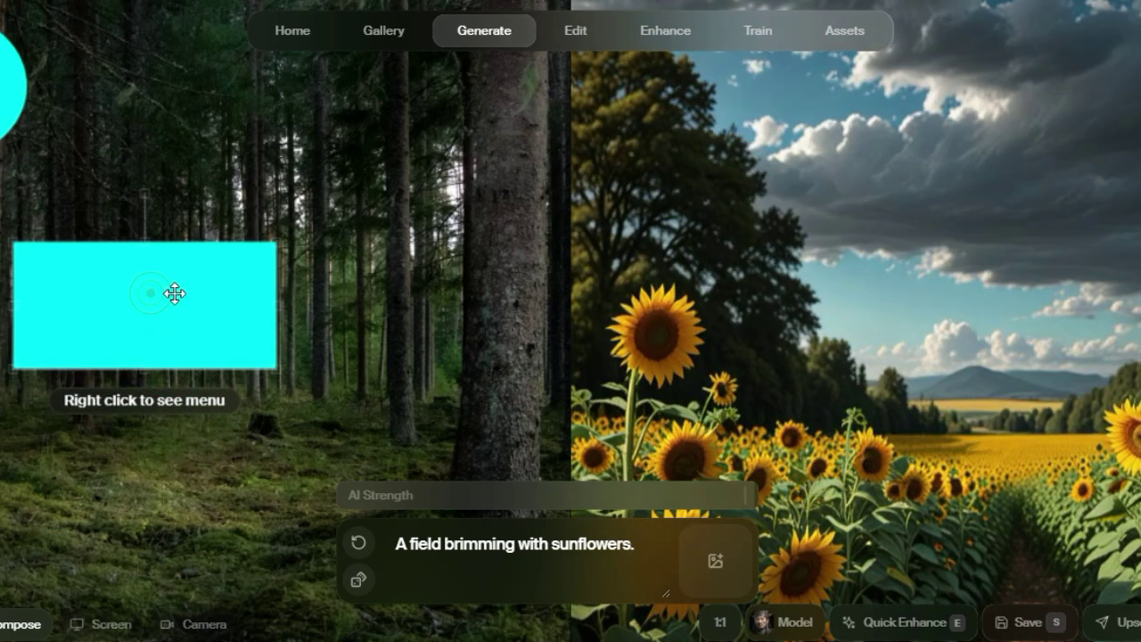
click(4, 86)
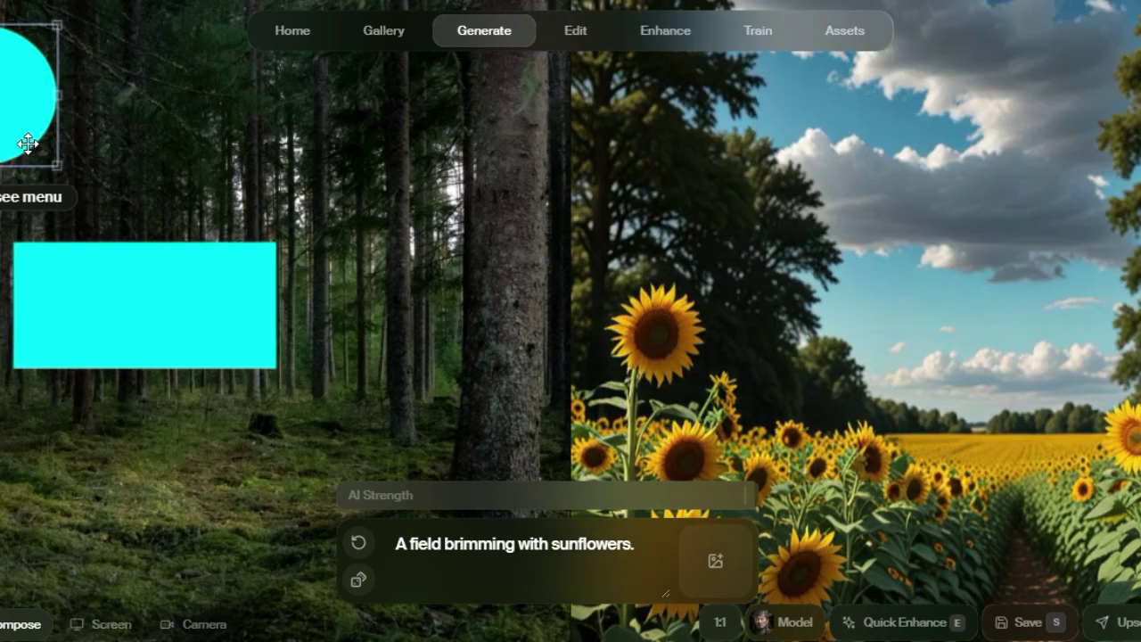
drag(109, 322, 131, 359)
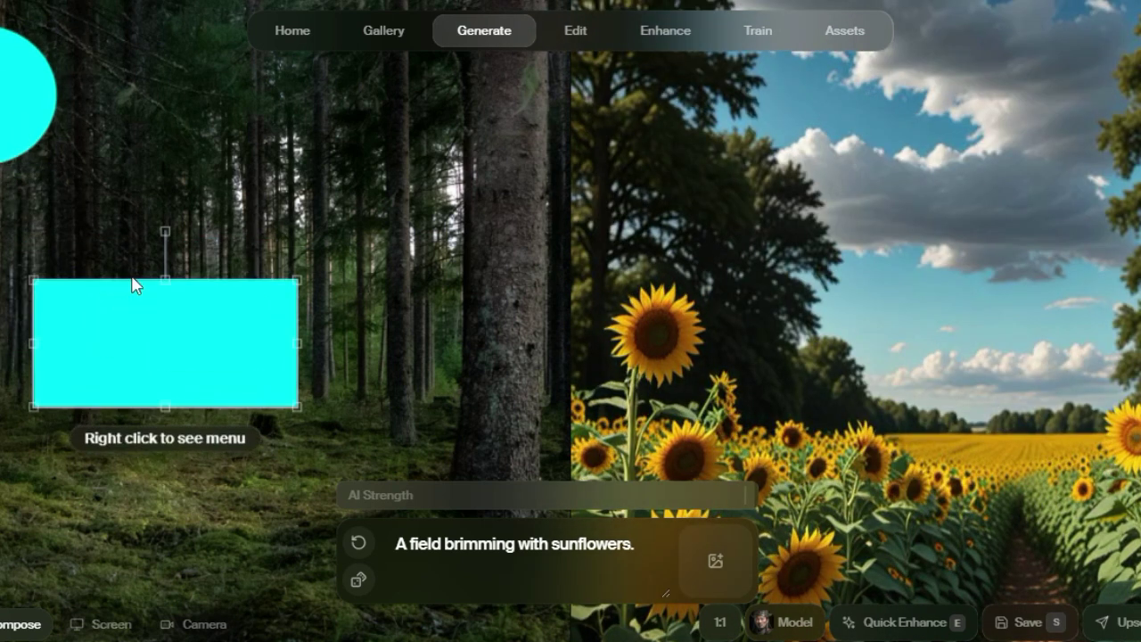
drag(9, 97, 90, 128)
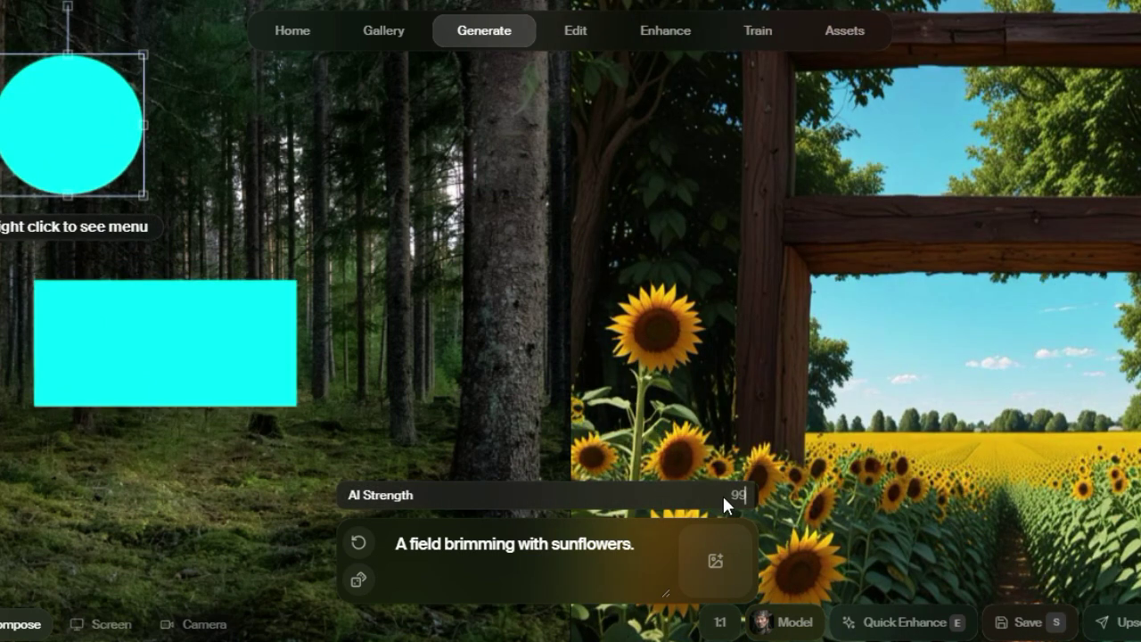
mouse_move(732, 497)
mouse_down()
mouse_move(473, 507)
mouse_move(731, 501)
mouse_up()
Step: Browse the style library without choosing a style and return the image ratio to 1:1
click(1113, 170)
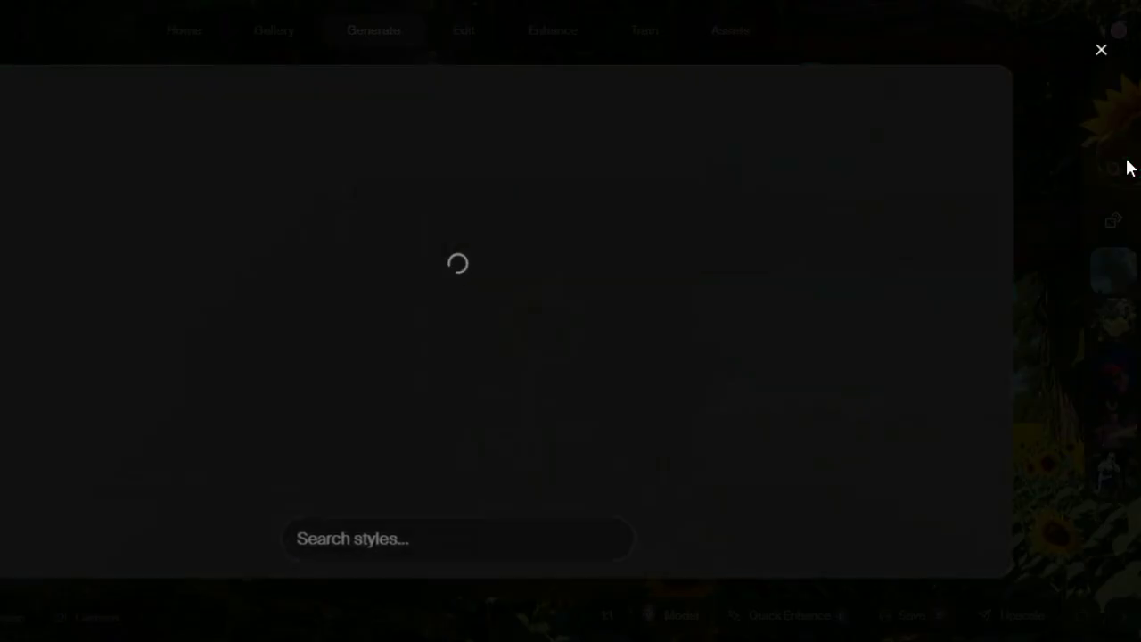
scroll(667, 385, down, 15)
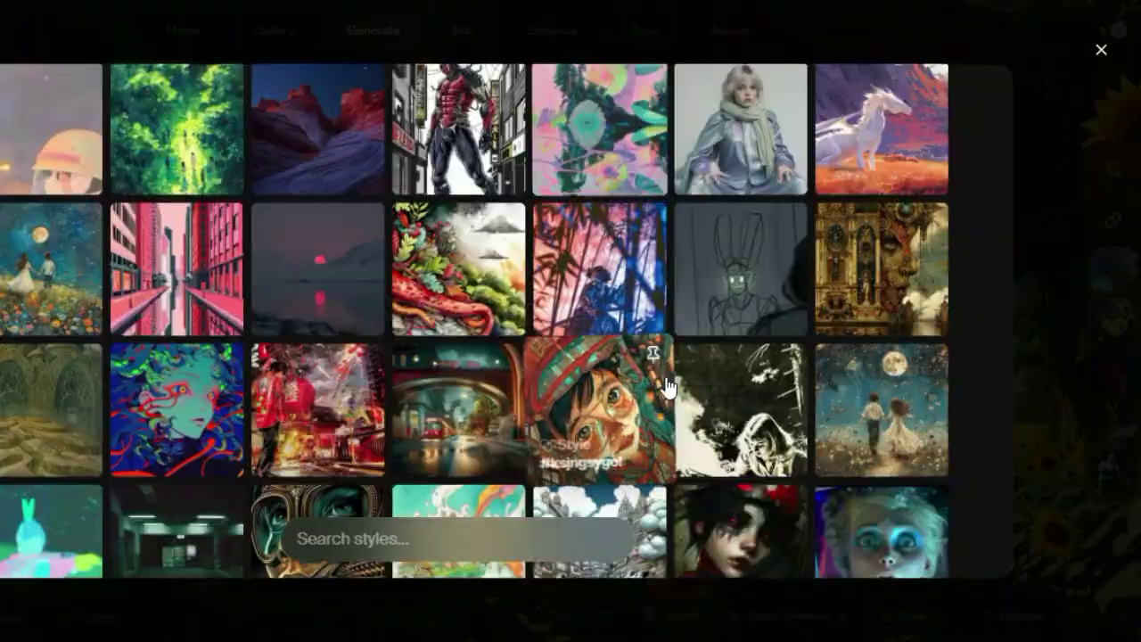
scroll(667, 385, down, 5)
click(1101, 50)
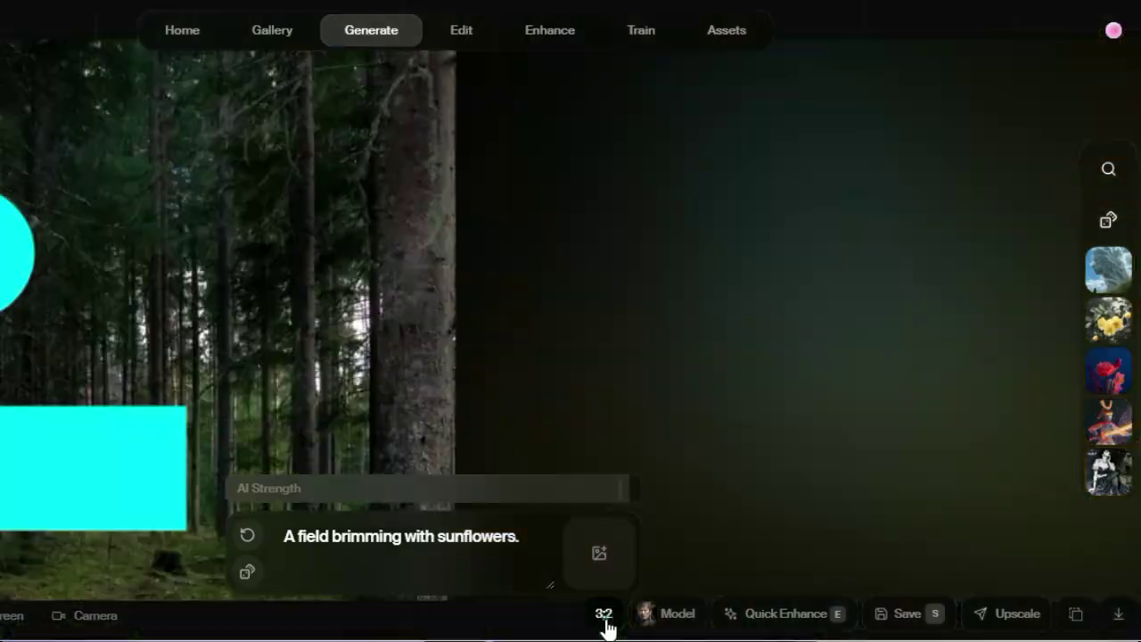
click(604, 620)
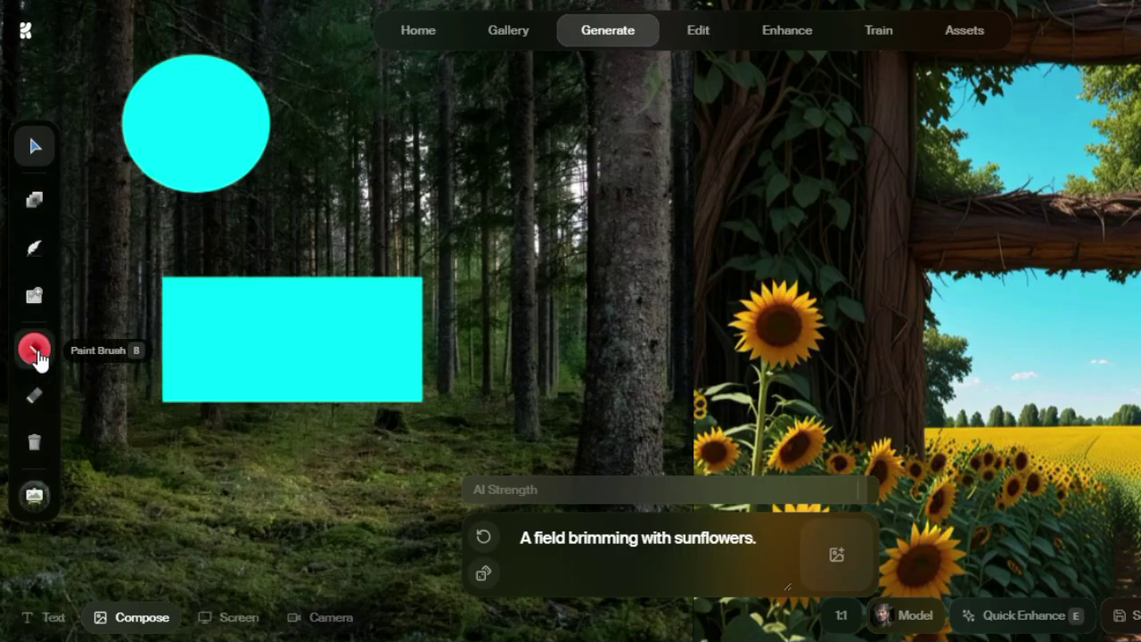
Step: Paint thick freehand red strokes with the Paint Brush across the forest canvas and over the cyan shapes
click(36, 350)
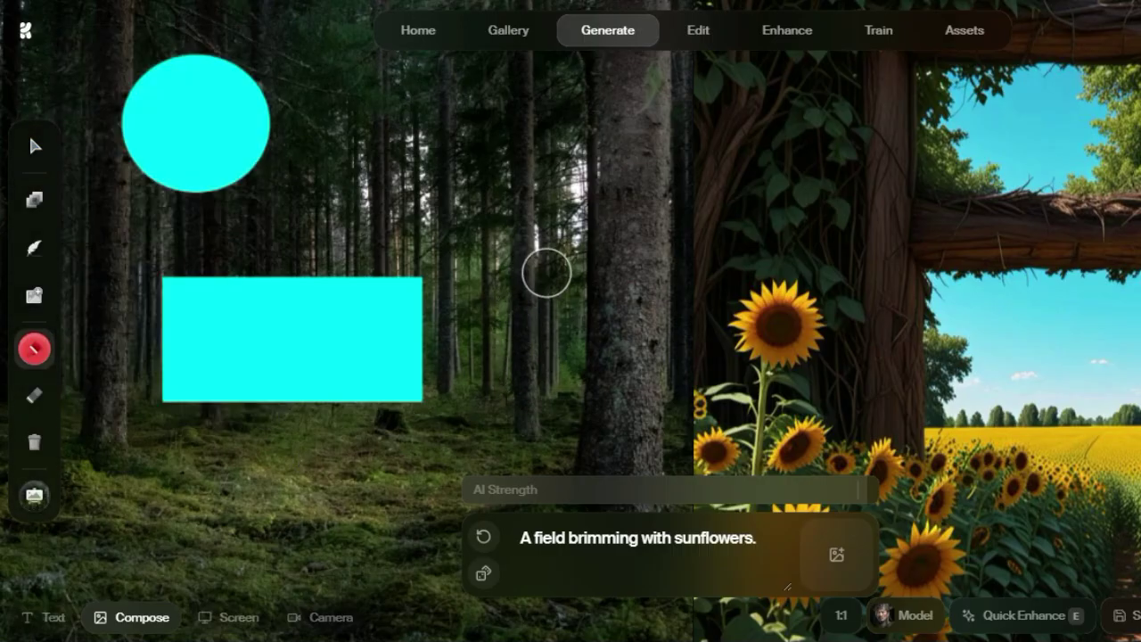
mouse_move(610, 292)
mouse_down()
mouse_move(514, 391)
mouse_move(354, 469)
mouse_up()
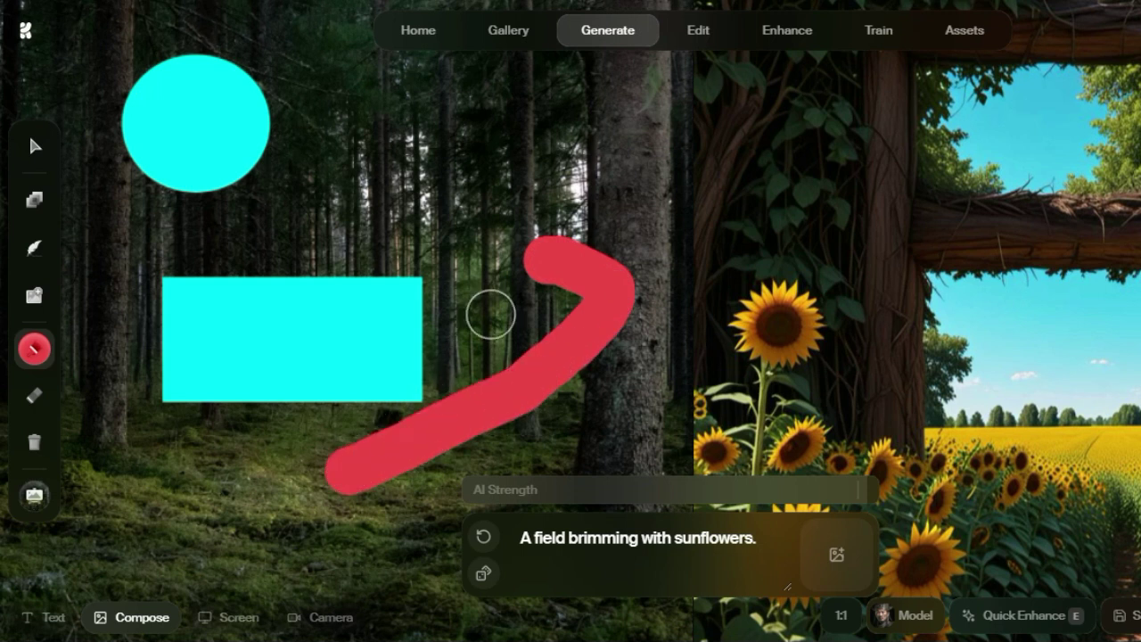
drag(486, 209, 364, 517)
mouse_move(277, 466)
mouse_down()
mouse_move(328, 251)
mouse_move(378, 508)
mouse_up()
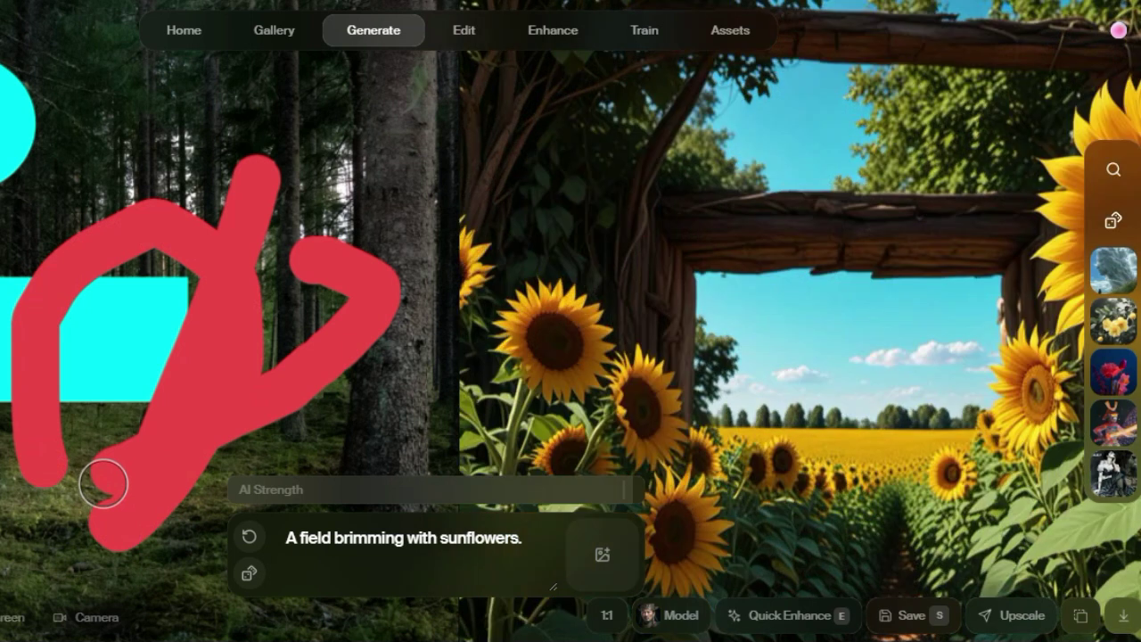
mouse_move(174, 207)
mouse_down()
mouse_move(217, 153)
mouse_move(9, 120)
mouse_move(76, 152)
mouse_up()
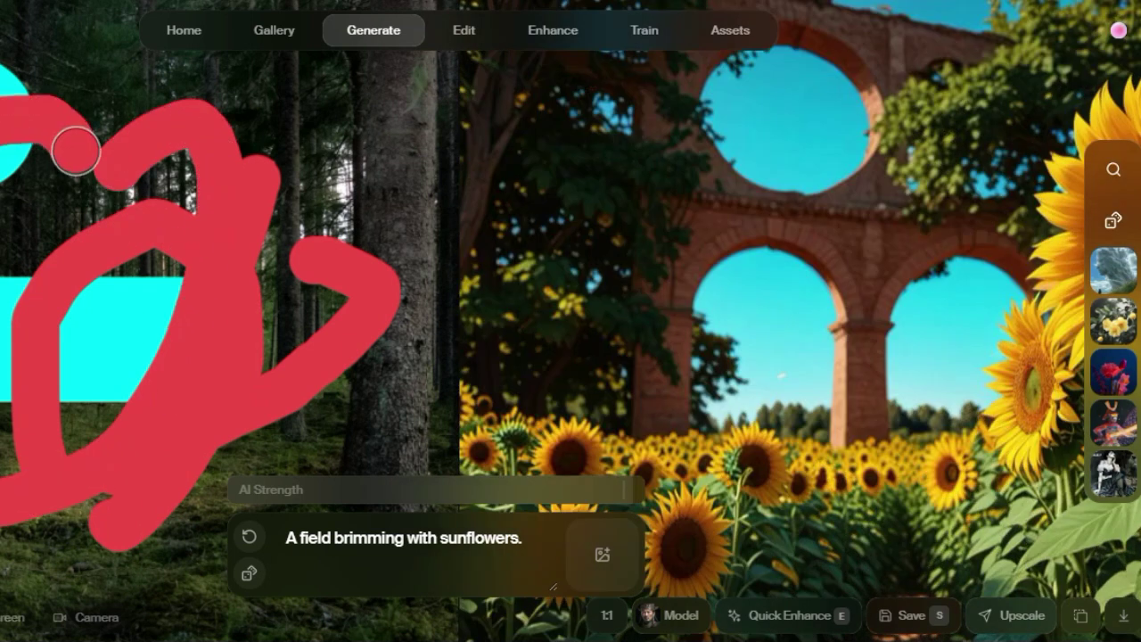
mouse_move(223, 450)
mouse_down()
mouse_move(346, 397)
mouse_move(443, 303)
mouse_move(229, 132)
mouse_up()
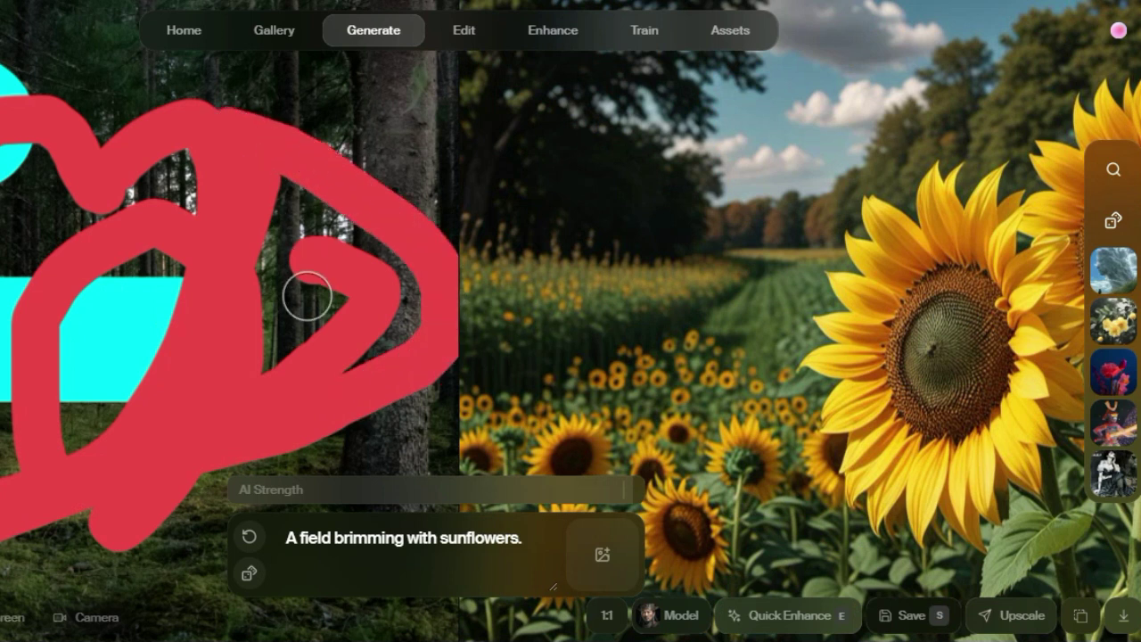
Step: Add more thick red brush strokes over the tree trunks, the forest floor and the cyan shapes on the canvas
mouse_move(391, 91)
mouse_down()
mouse_move(255, 179)
mouse_move(5, 312)
mouse_up()
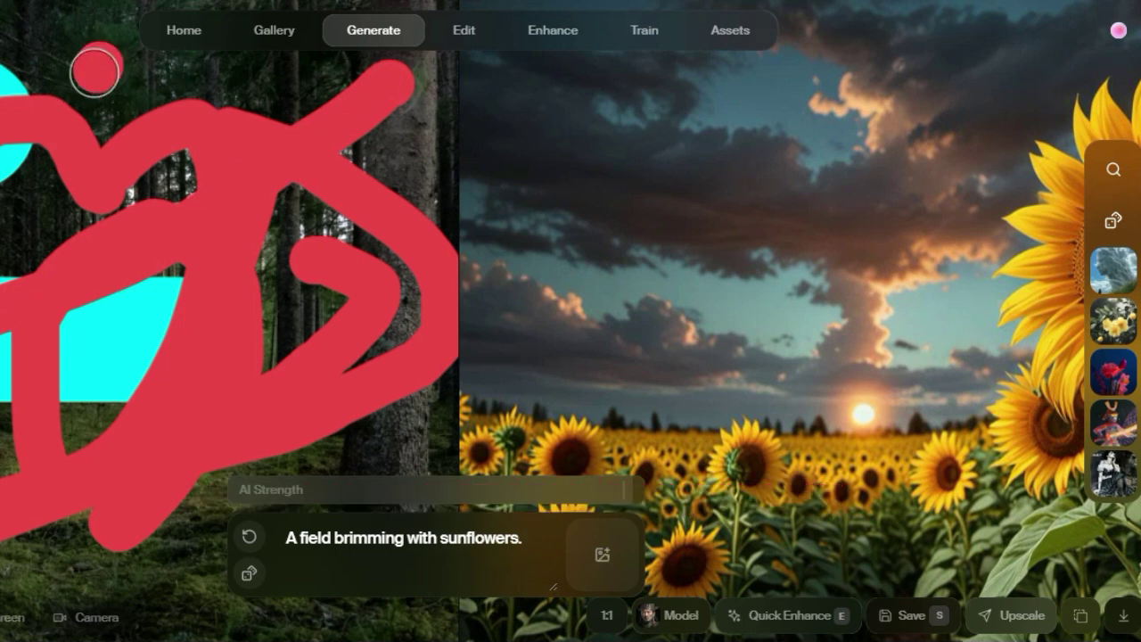
drag(97, 66, 4, 205)
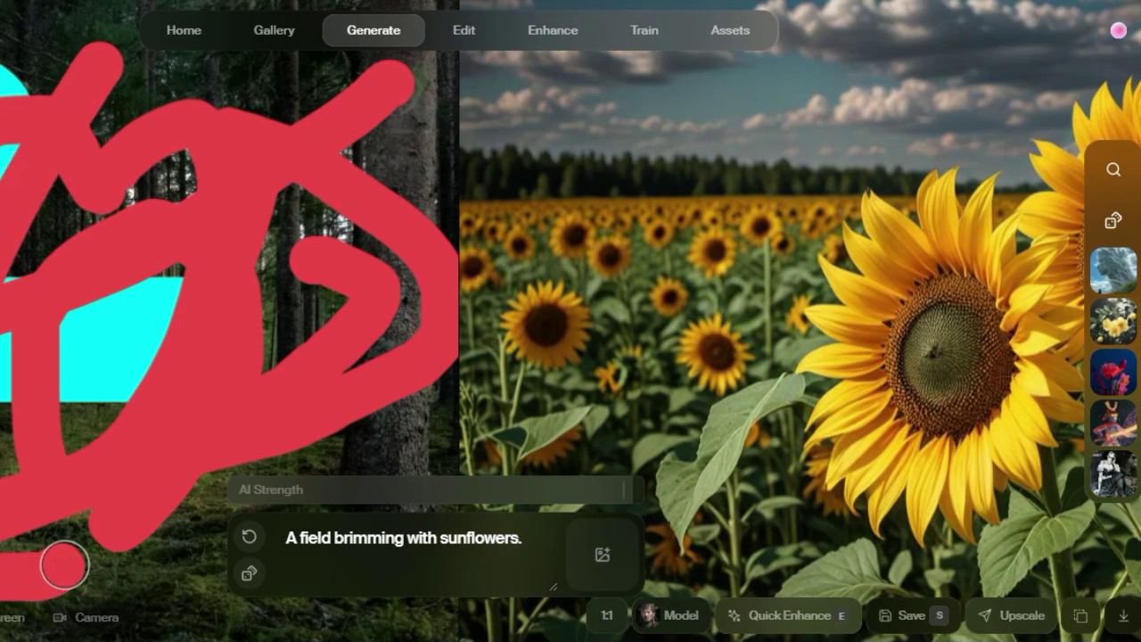
drag(138, 350, 134, 340)
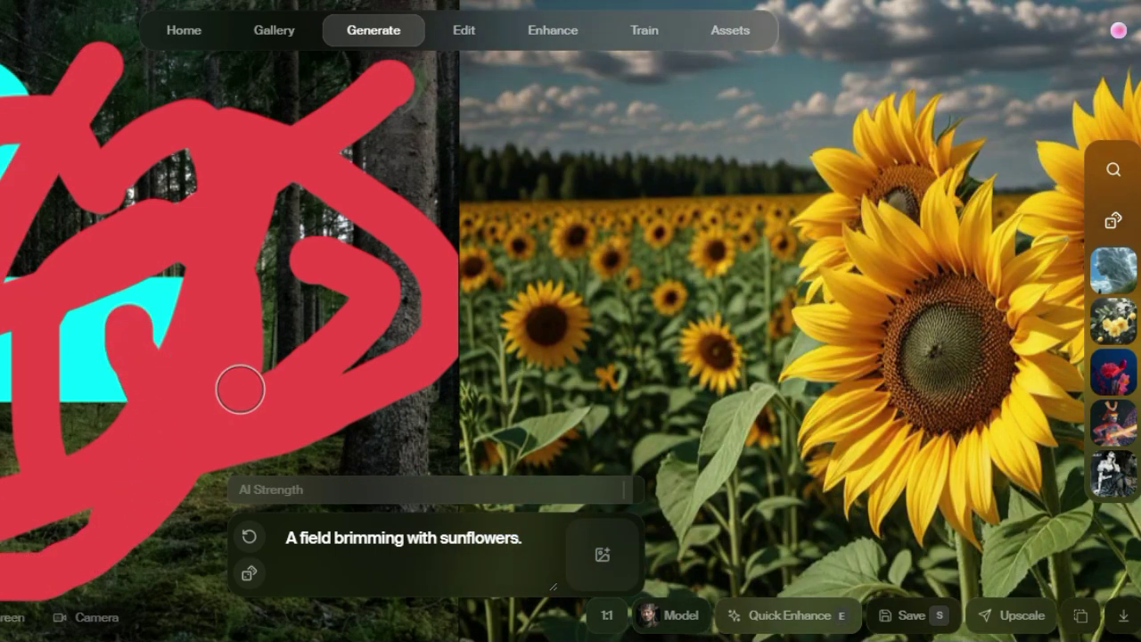
mouse_move(53, 339)
mouse_down()
mouse_move(297, 230)
mouse_move(417, 459)
mouse_up()
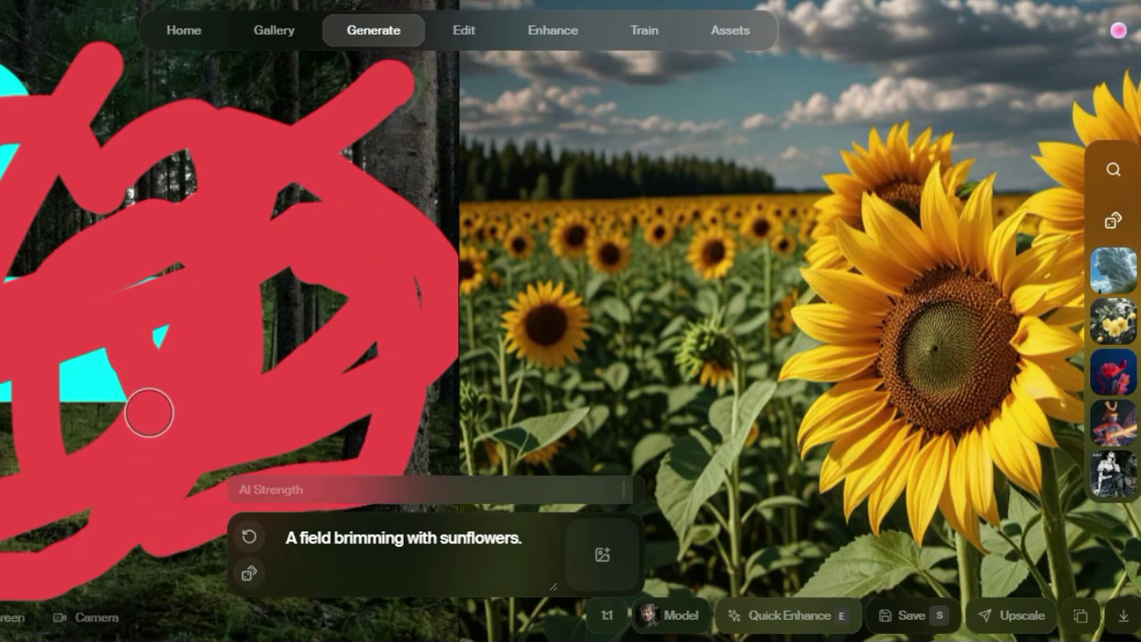
drag(92, 581, 254, 615)
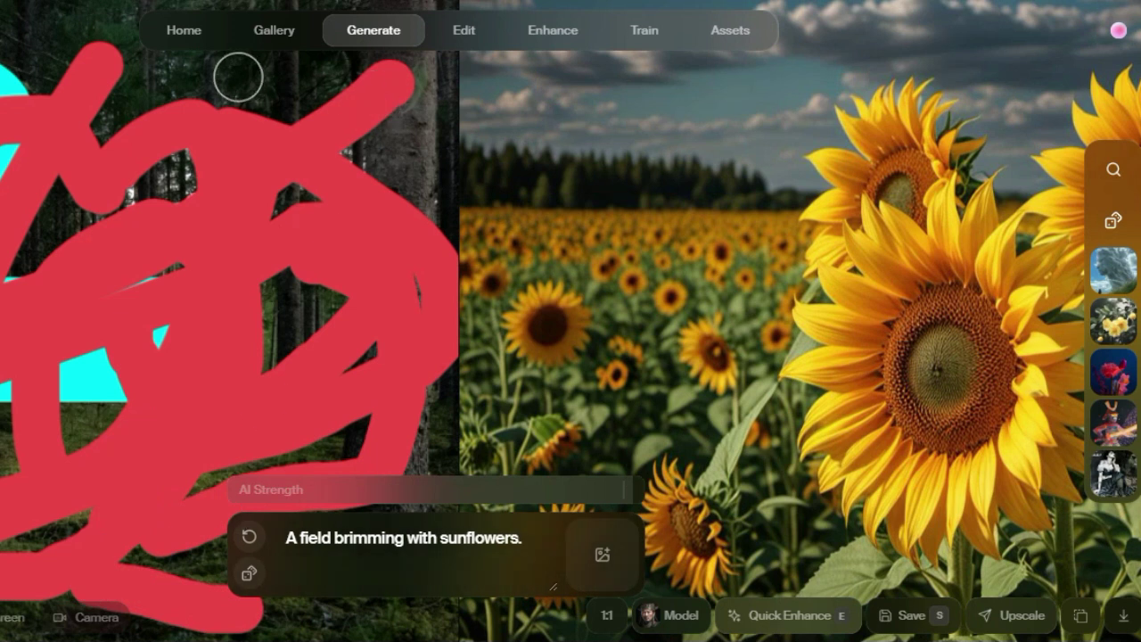
drag(15, 87, 260, 106)
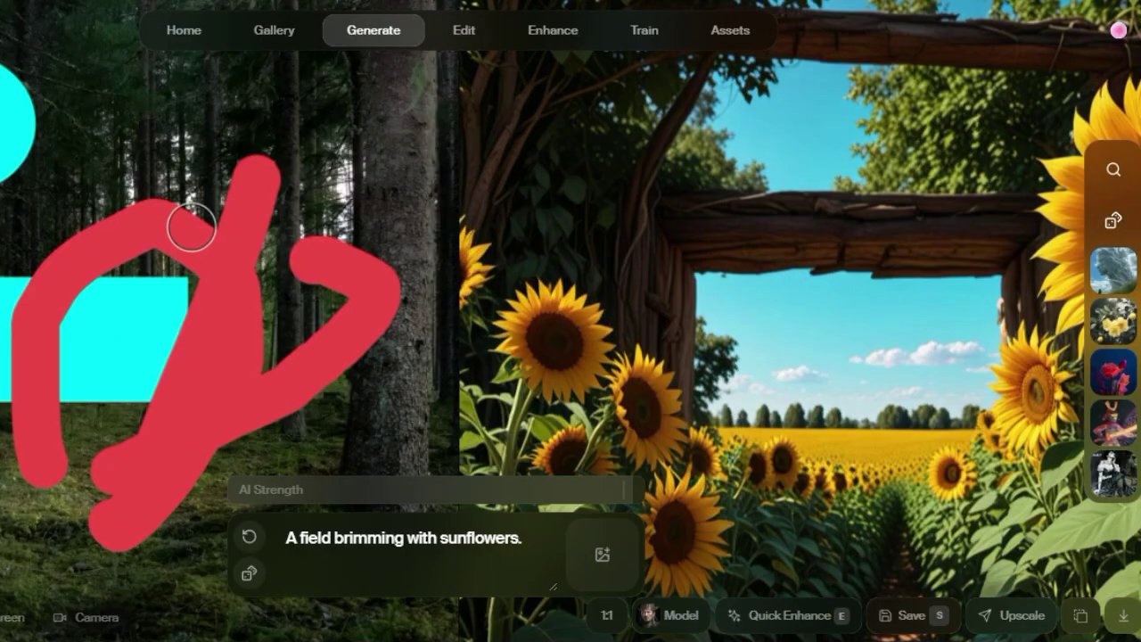
mouse_move(191, 226)
mouse_down()
mouse_move(122, 193)
mouse_move(194, 123)
mouse_move(167, 388)
mouse_move(72, 144)
mouse_up()
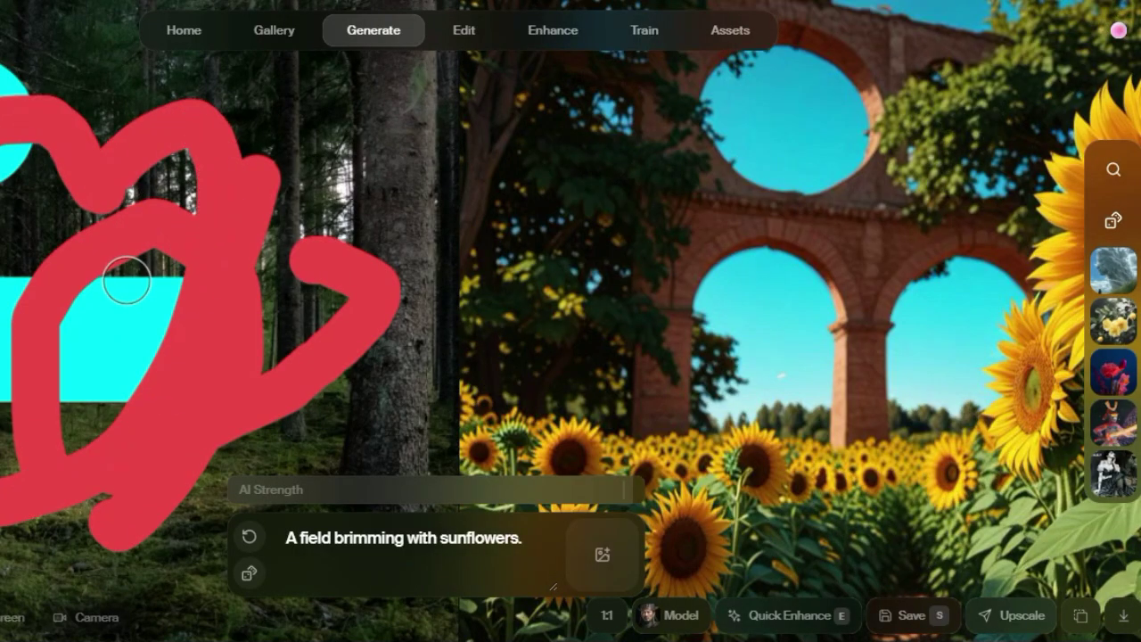
mouse_move(259, 433)
mouse_down()
mouse_move(300, 420)
mouse_move(443, 316)
mouse_move(261, 142)
mouse_up()
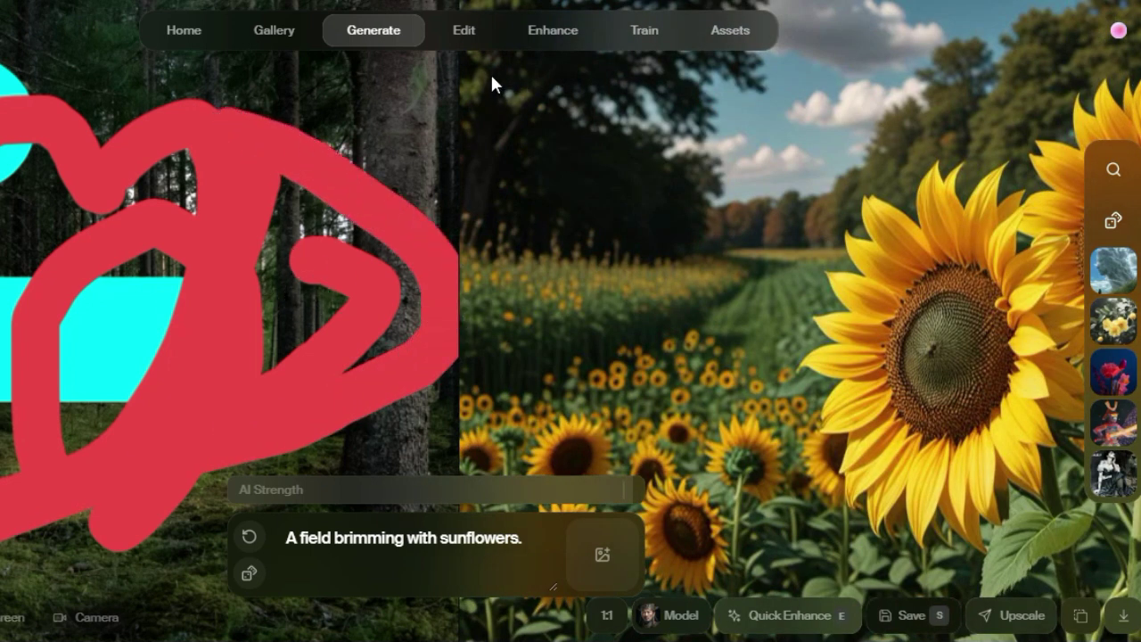
drag(391, 86, 104, 271)
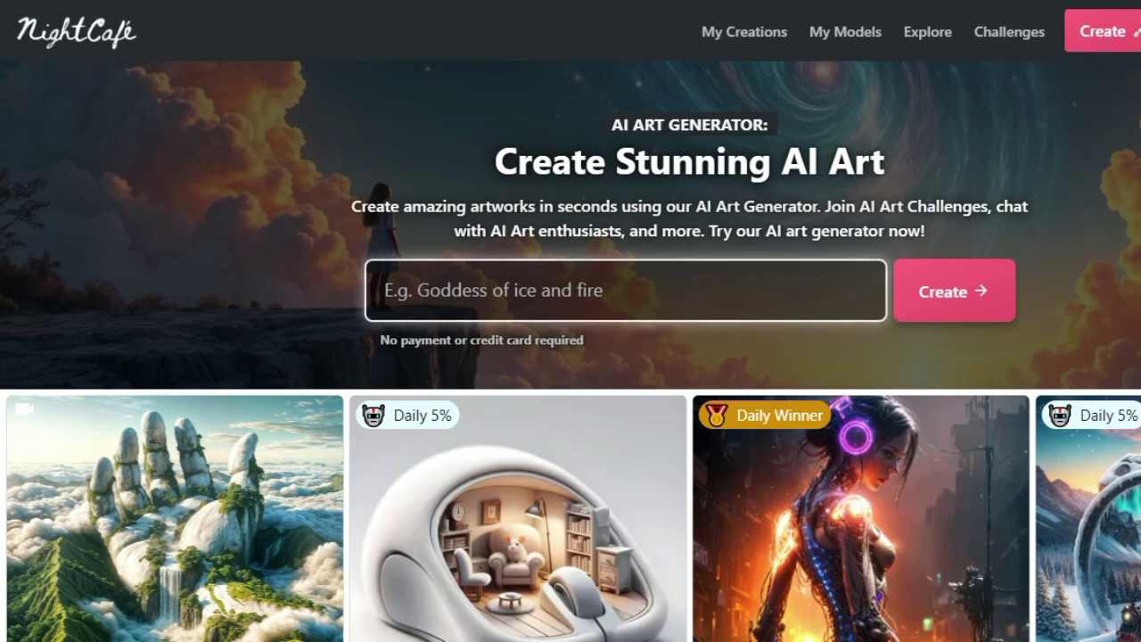
Step: Switch to NightCafe and generate "A portrait of a golden dragon breathing blue fire in the rain, encircled in the night sky, set in a fantasy style."
key(ctrl+Tab)
click(570, 459)
text(A portrait of a golden dragon breathing blue fire in the rain, encircled in the night sky, set in a fantasy style.)
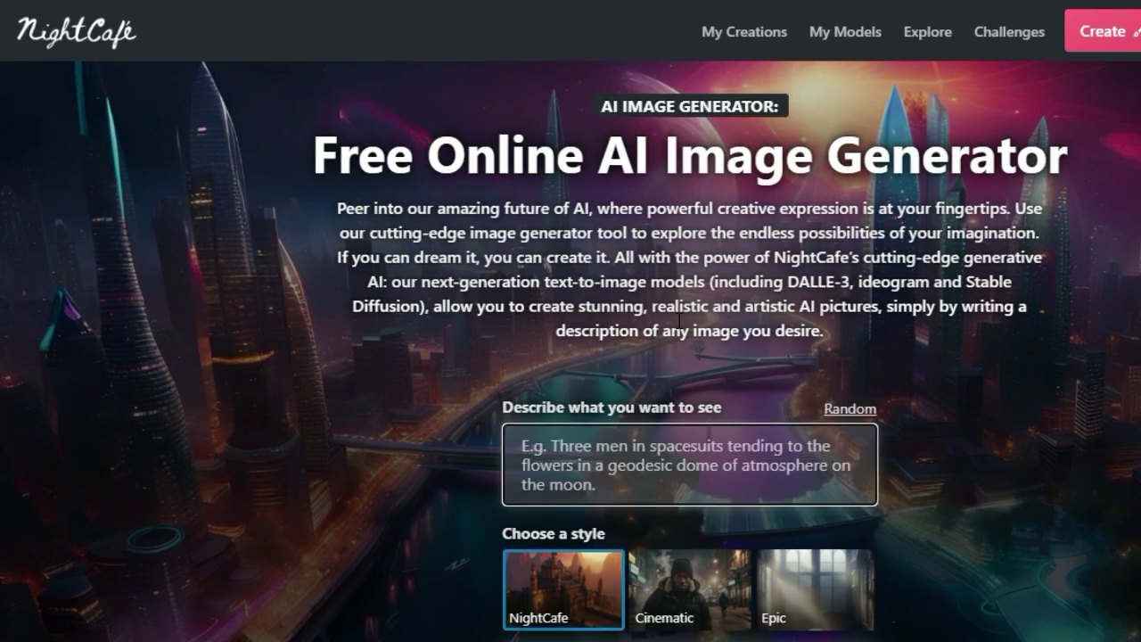
text(A portrait of a golden dragon breathing blue fire in the rain, encircled in the night sky, set in a fantasy style.)
scroll(658, 370, down, 1)
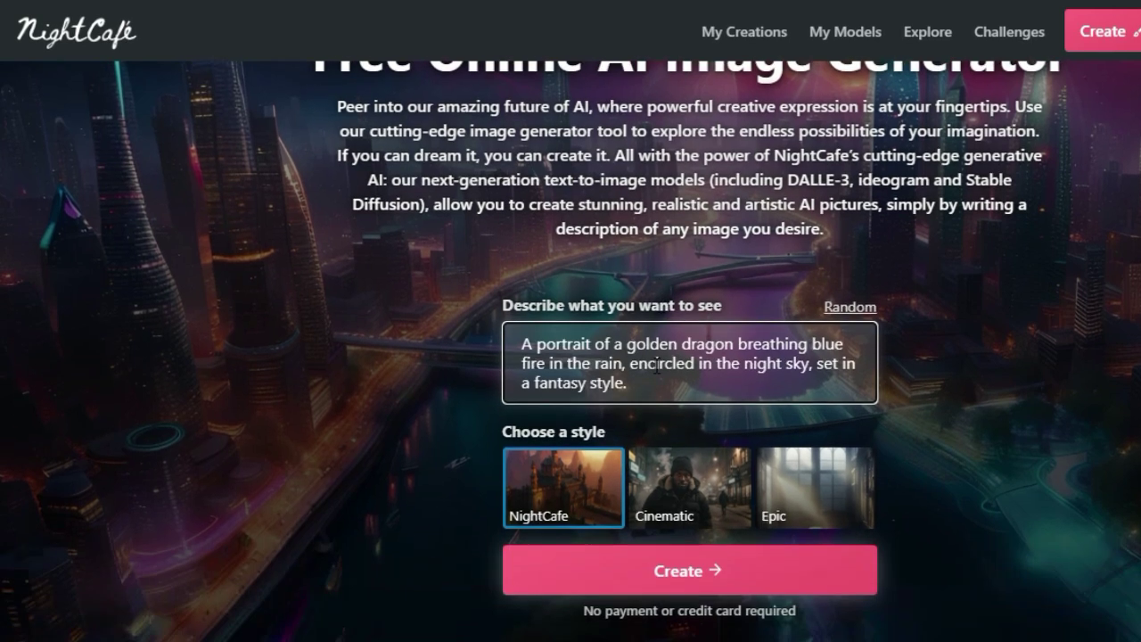
scroll(657, 368, down, 2)
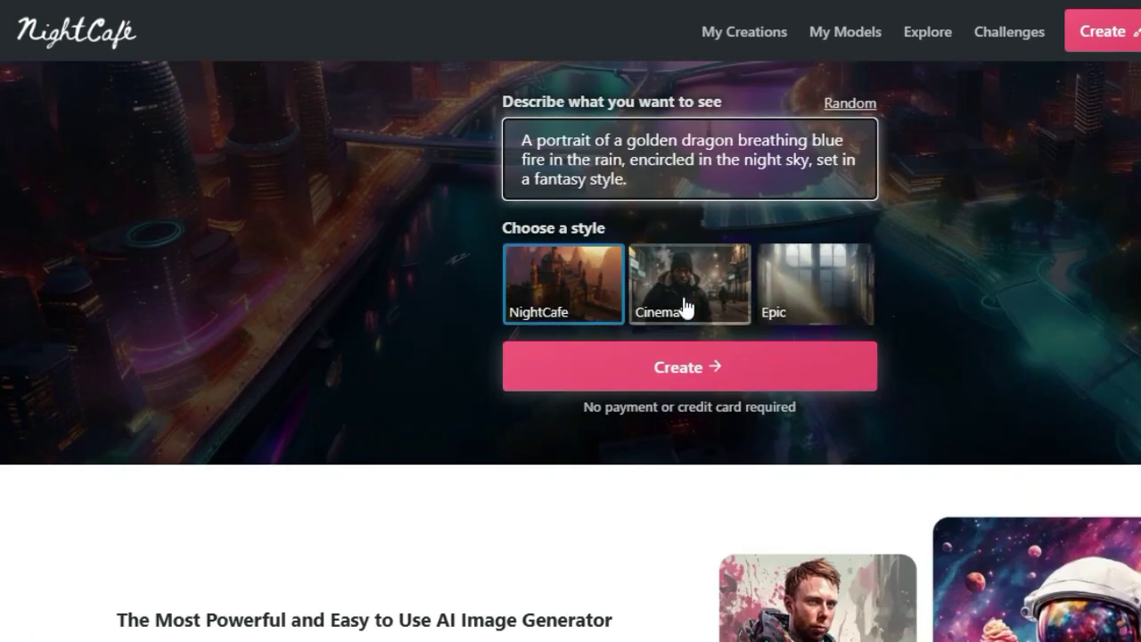
click(711, 369)
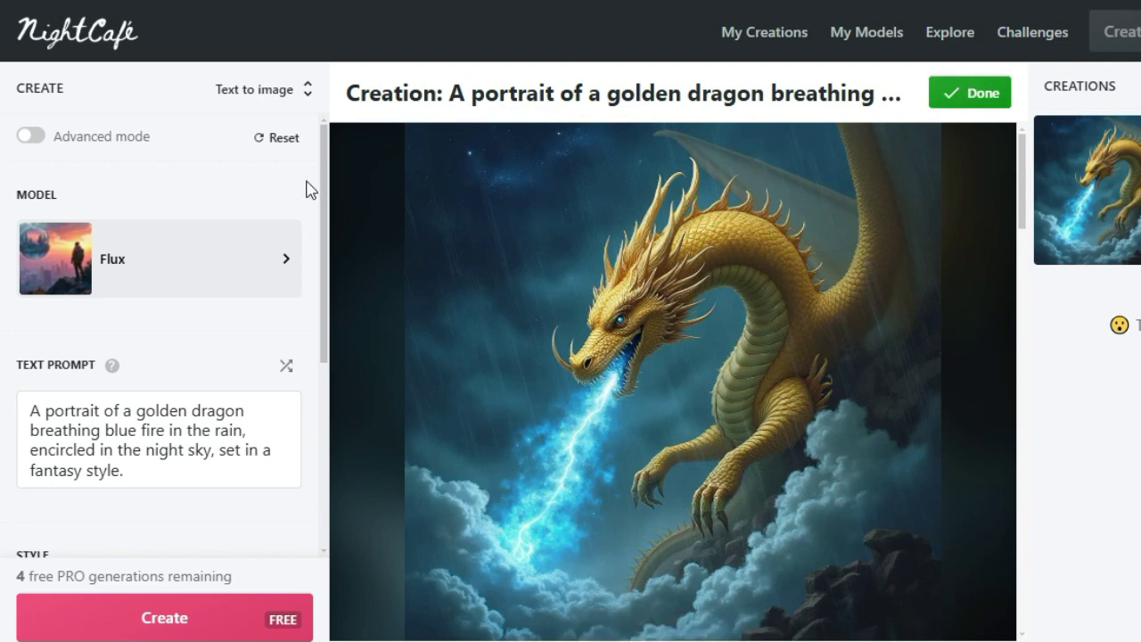
Step: Select the Dreamshaper XL Lightning model and look through the other available models
click(200, 271)
click(825, 339)
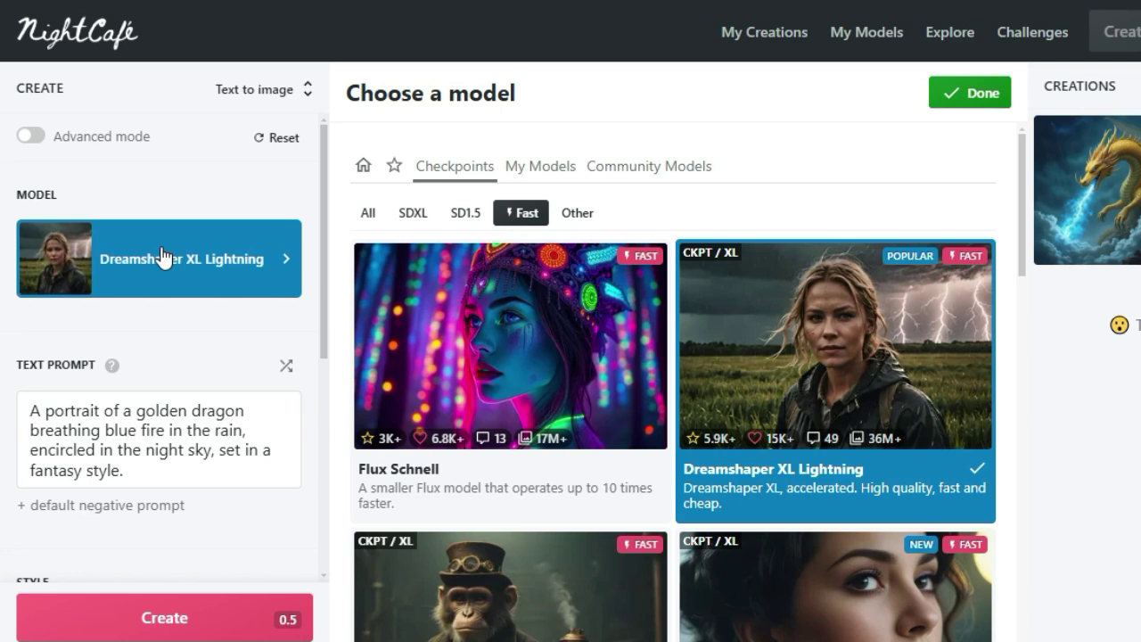
scroll(883, 425, down, 10)
scroll(885, 415, down, 3)
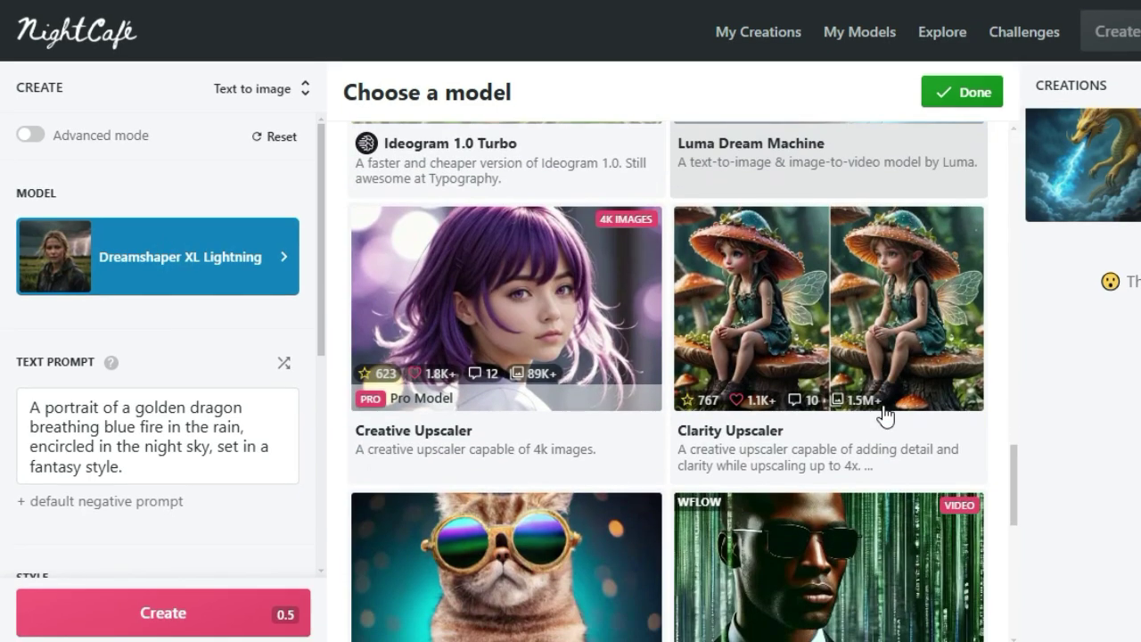
scroll(885, 415, down, 3)
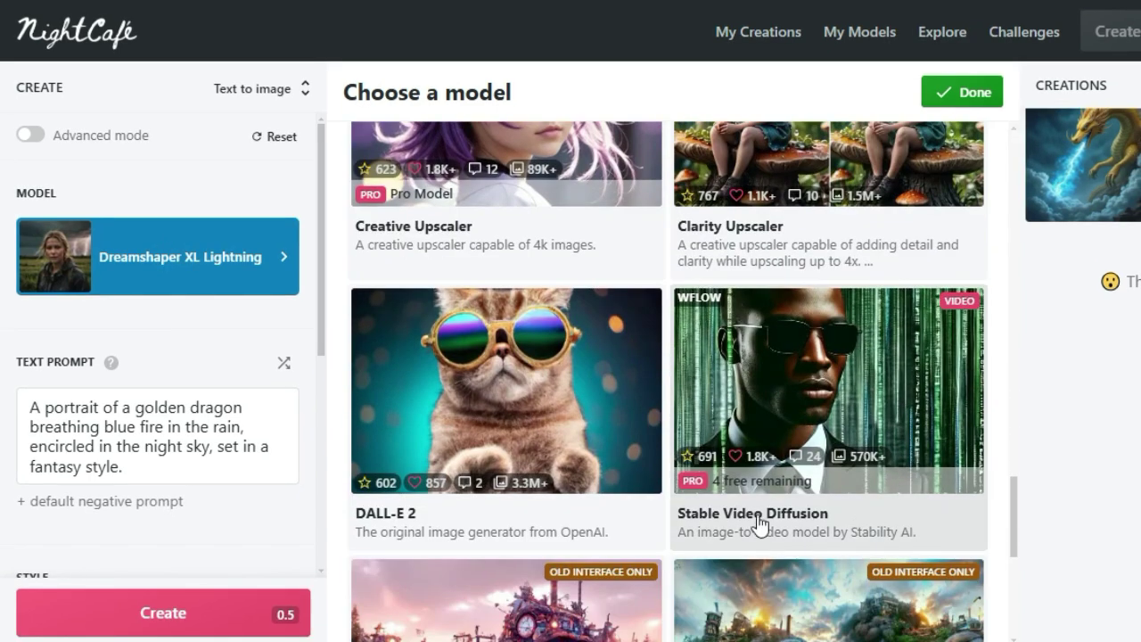
scroll(655, 411, up, 8)
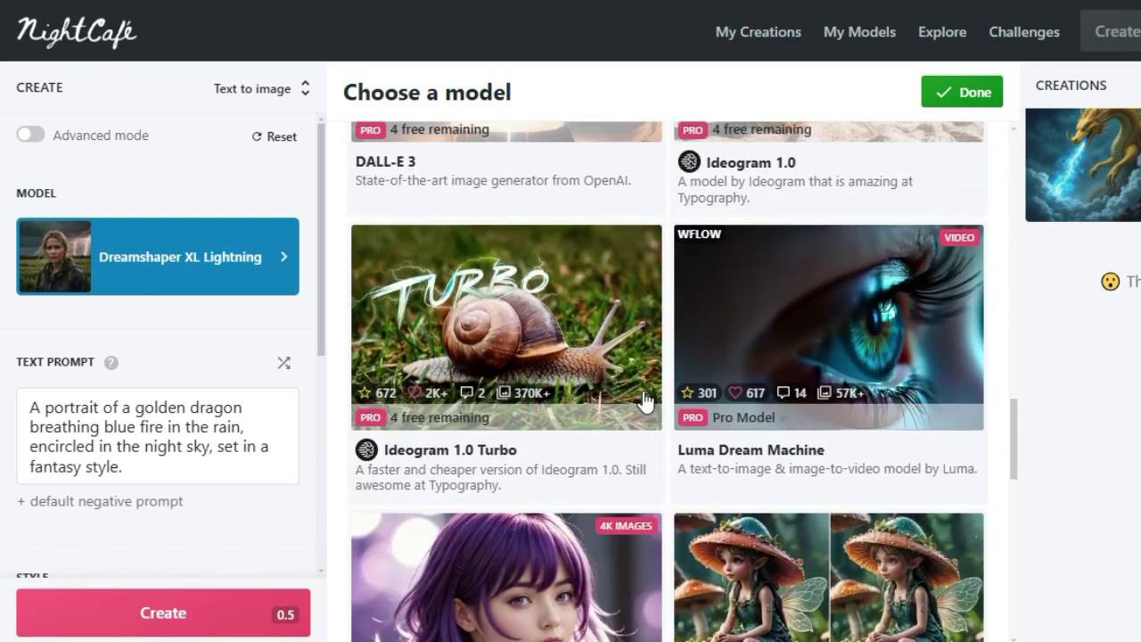
scroll(643, 401, up, 3)
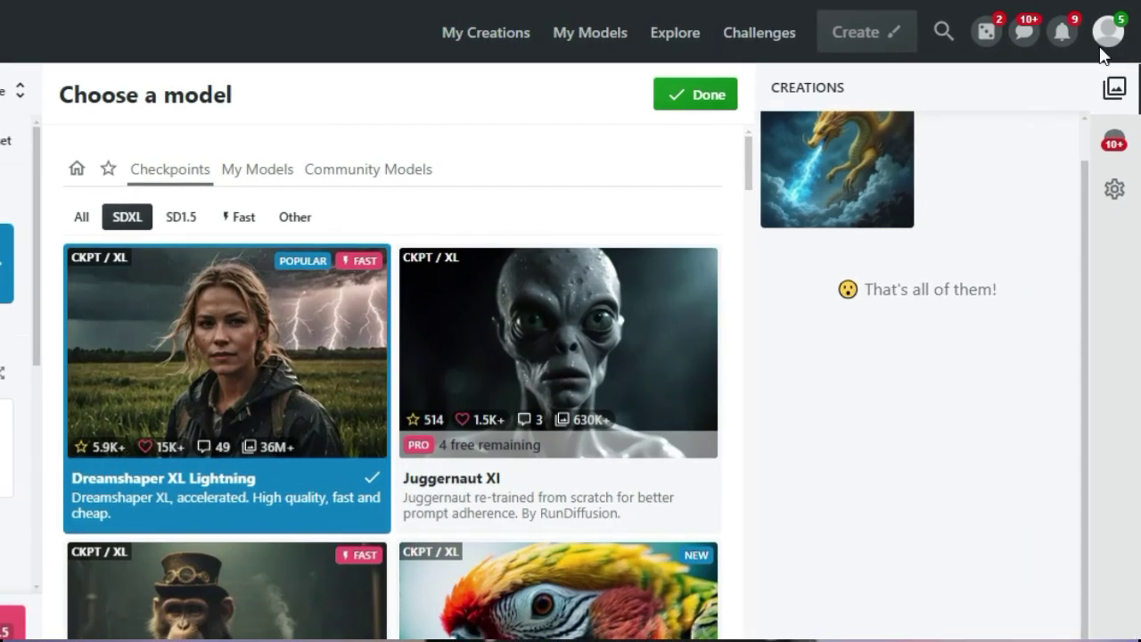
Step: Check the account's credit balance in the profile details
click(1106, 26)
double_click(911, 157)
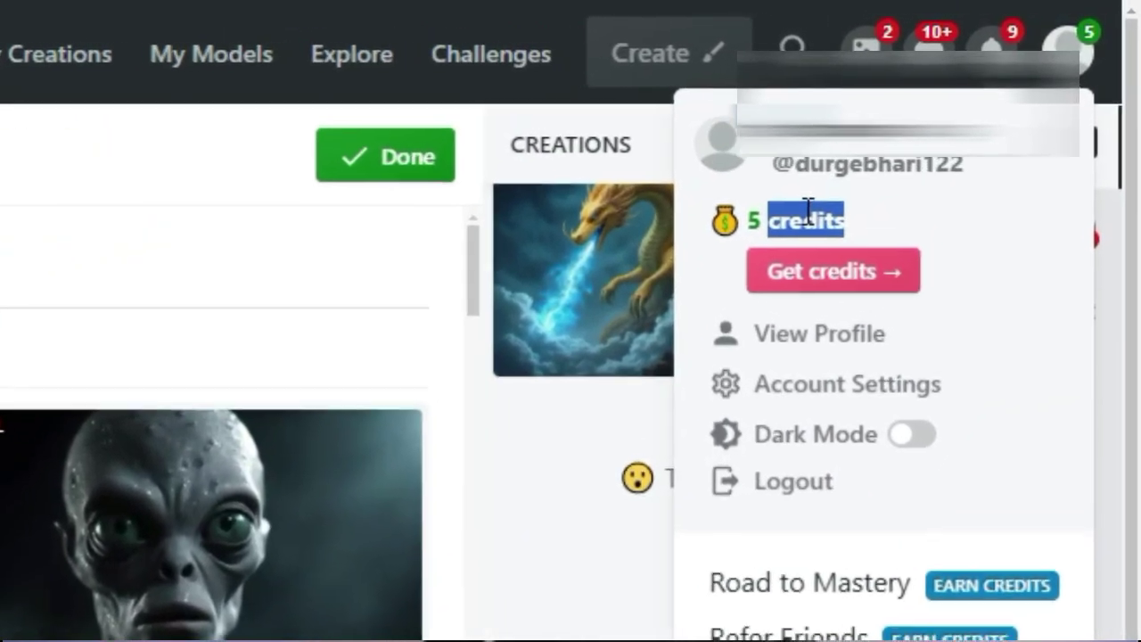
click(831, 198)
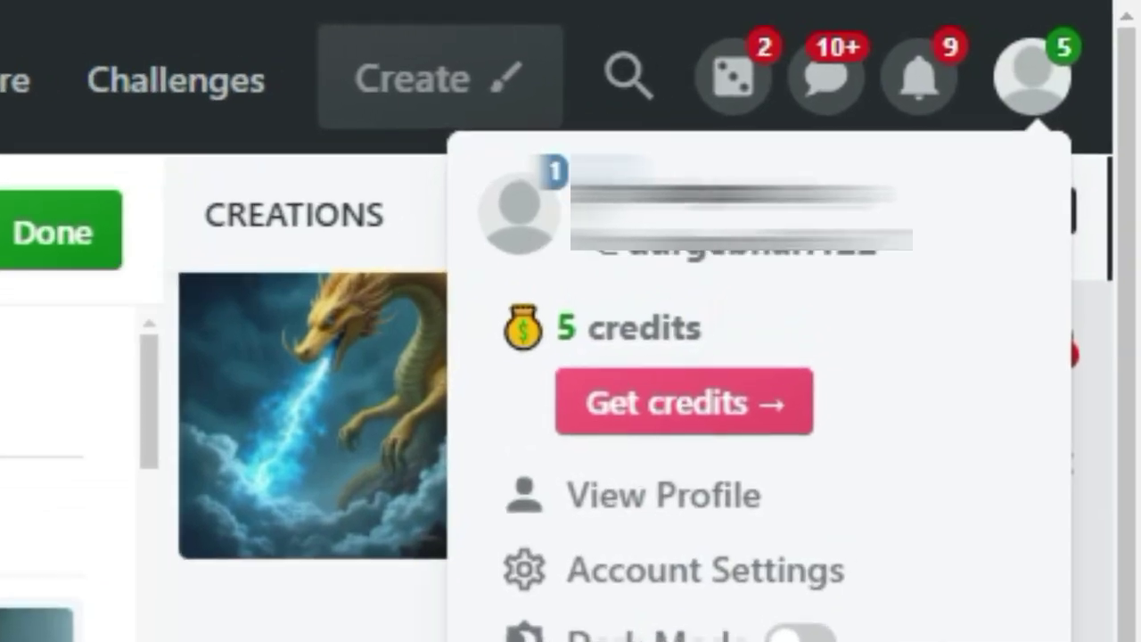
click(1052, 384)
Step: Choose the Stable Core model and generate the golden dragon prompt with the style preset None
scroll(841, 423, down, 2)
scroll(843, 409, down, 15)
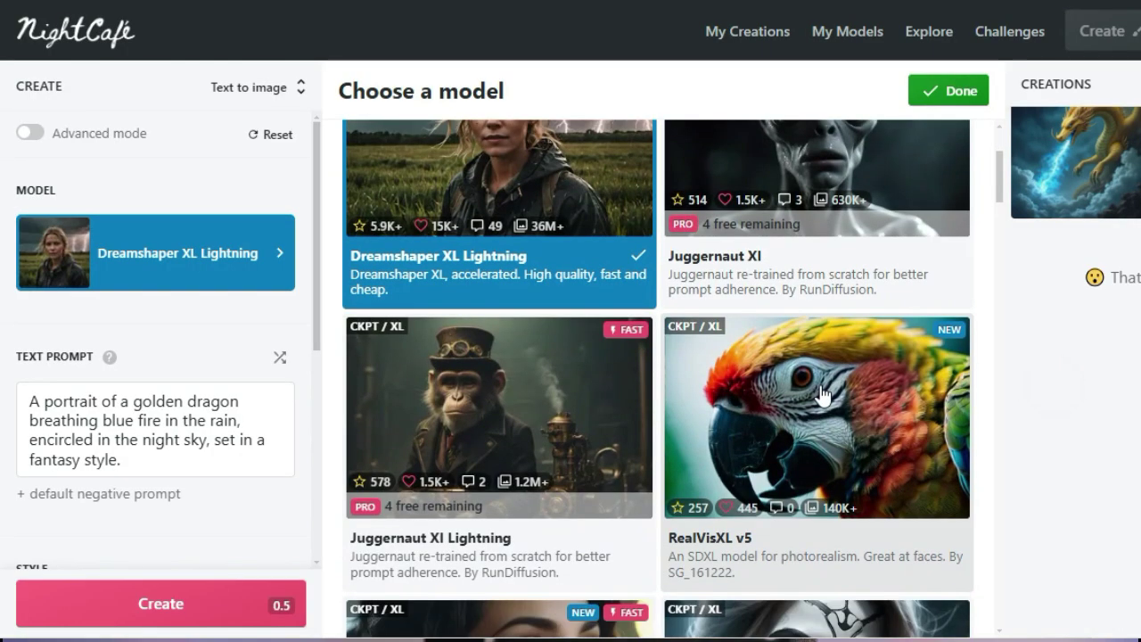
scroll(473, 375, up, 2)
scroll(473, 374, down, 2)
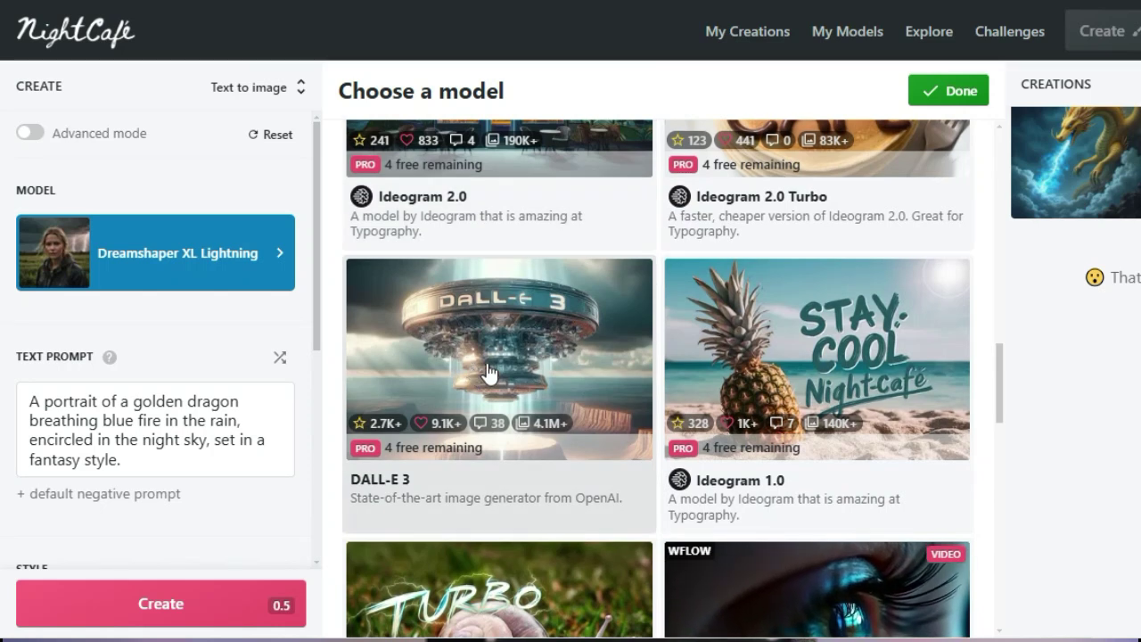
scroll(489, 372, up, 10)
click(853, 374)
scroll(147, 374, down, 3)
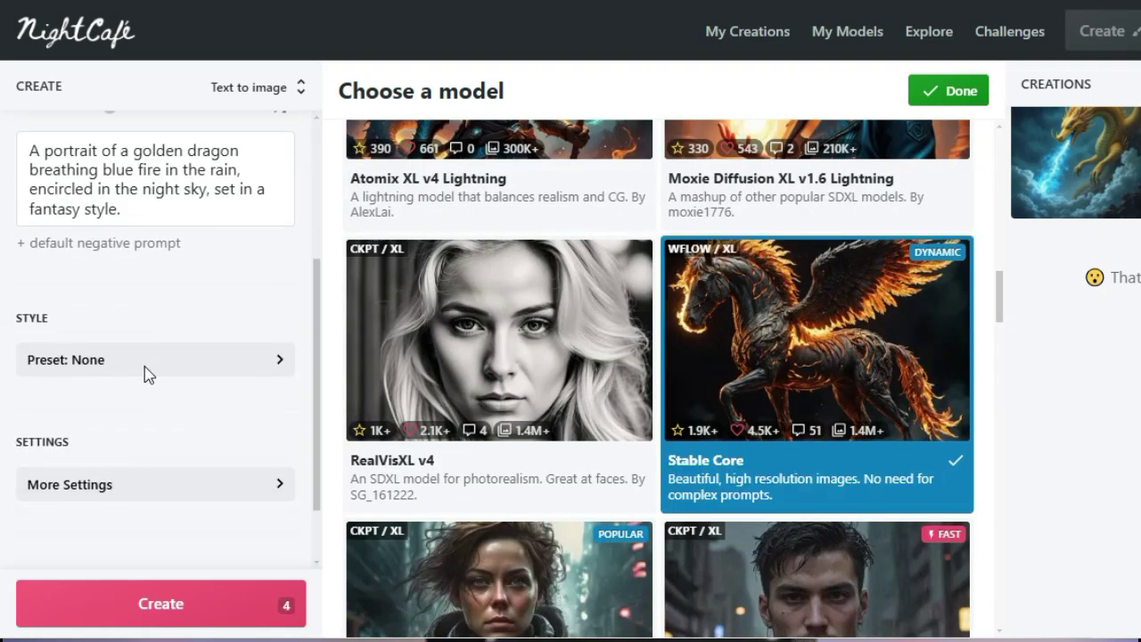
scroll(147, 373, down, 2)
click(158, 601)
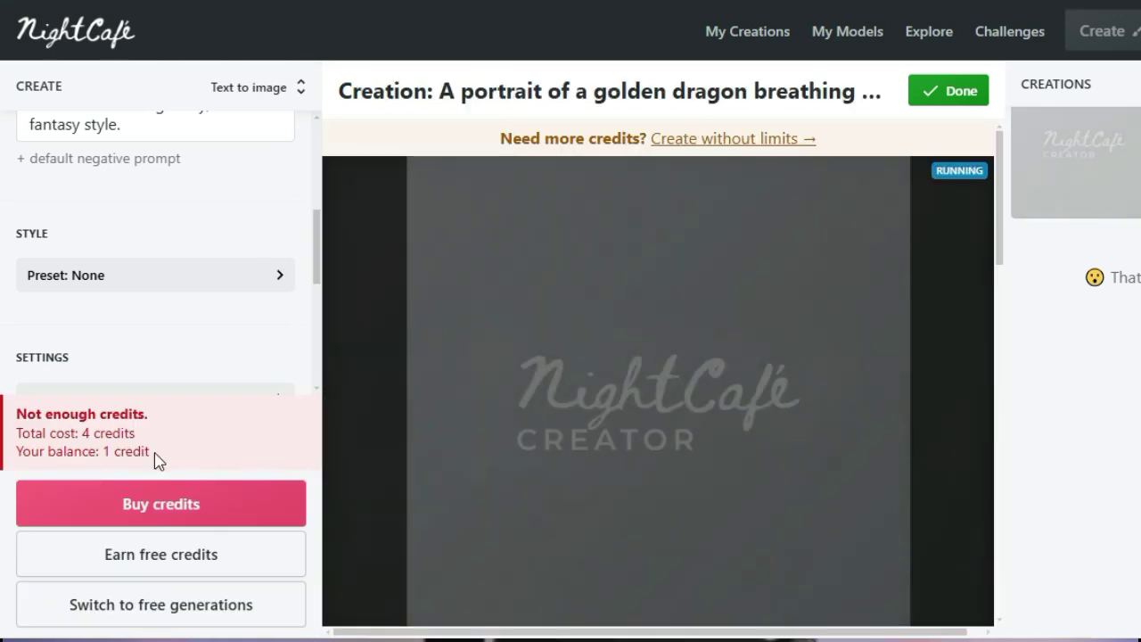
drag(158, 461, 16, 412)
click(134, 456)
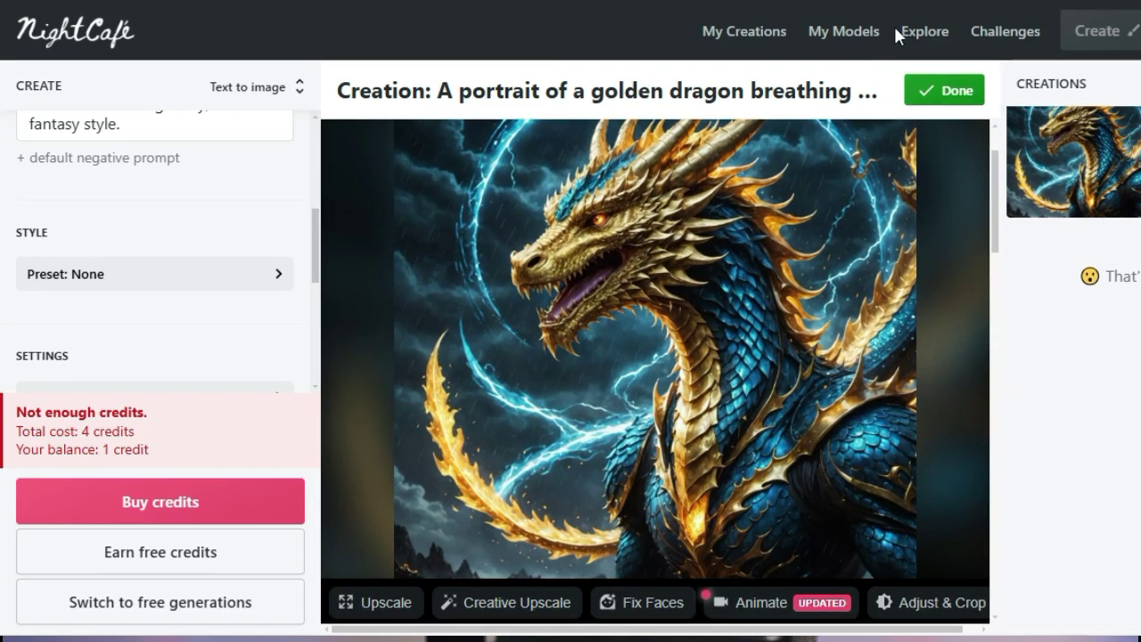
Step: Open the "At sunset" deer artwork from NightCafe's Explore gallery and examine the text prompts in its settings
click(914, 40)
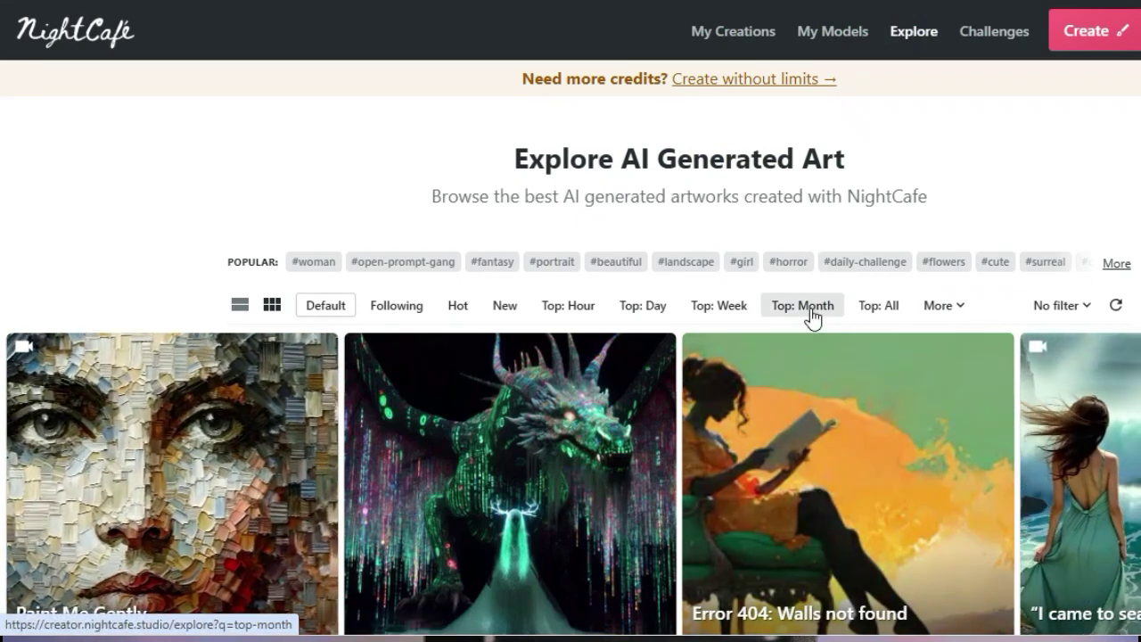
scroll(812, 317, down, 5)
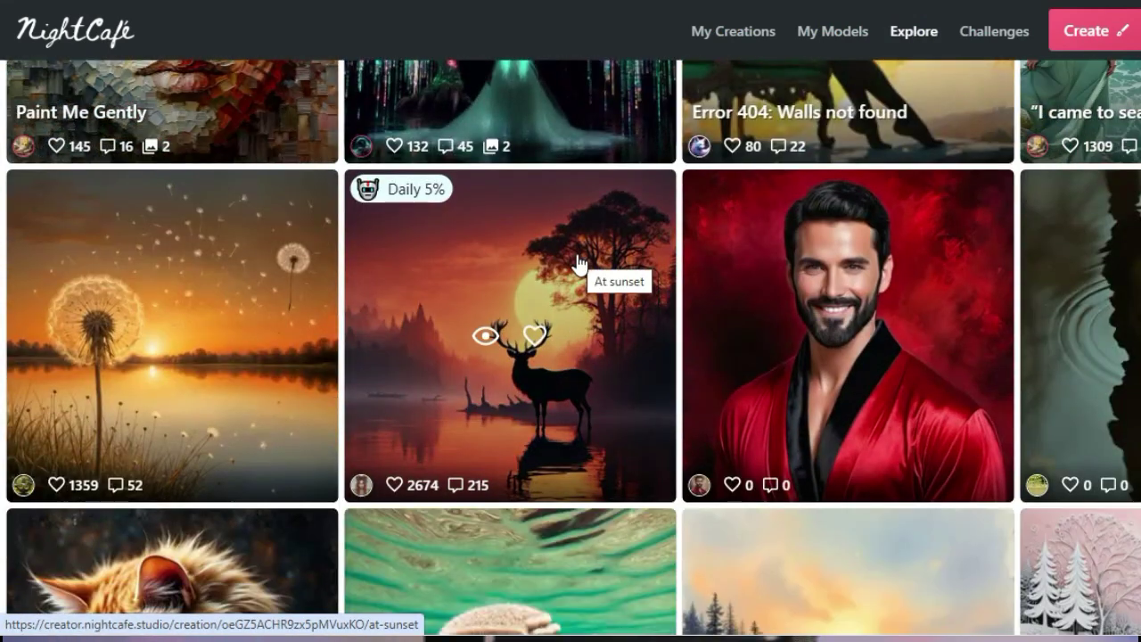
click(579, 263)
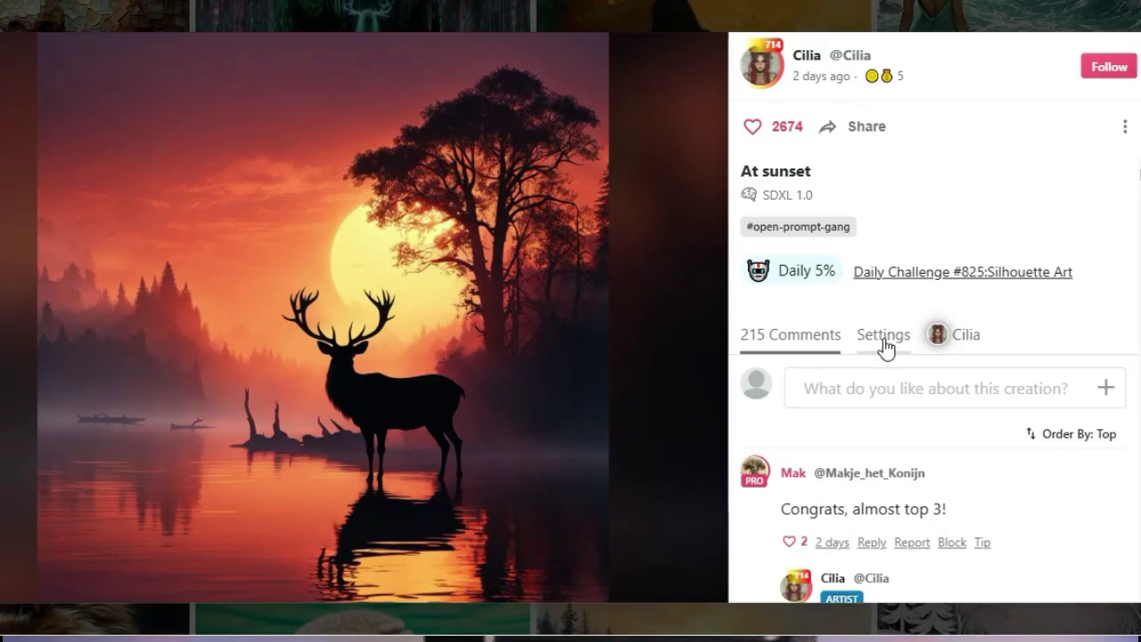
click(885, 346)
scroll(886, 339, down, 1)
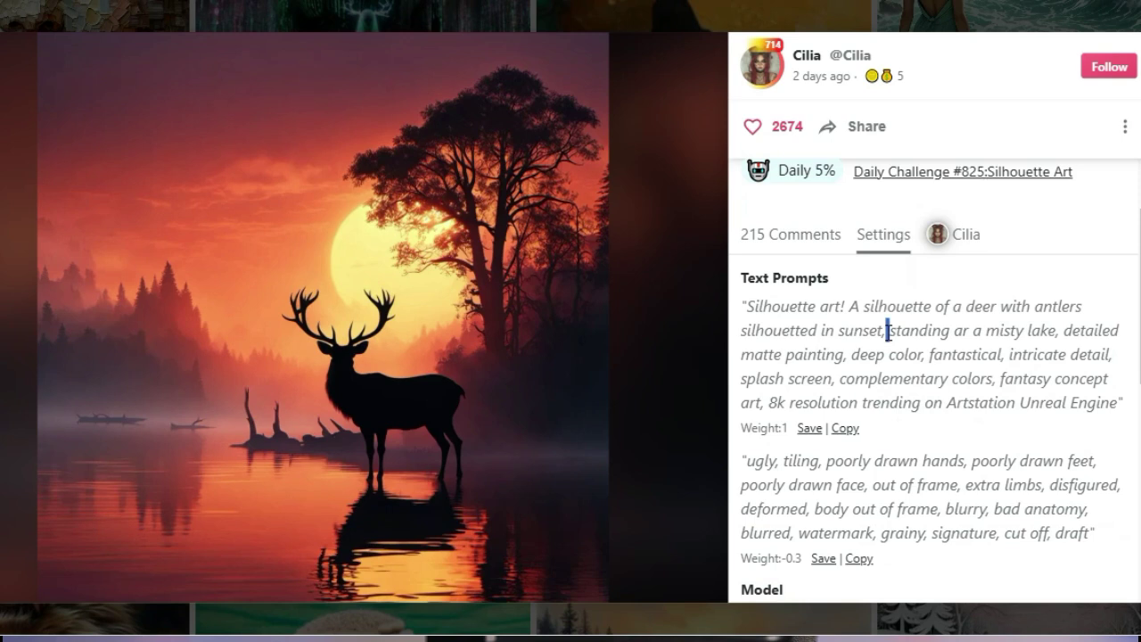
triple_click(888, 332)
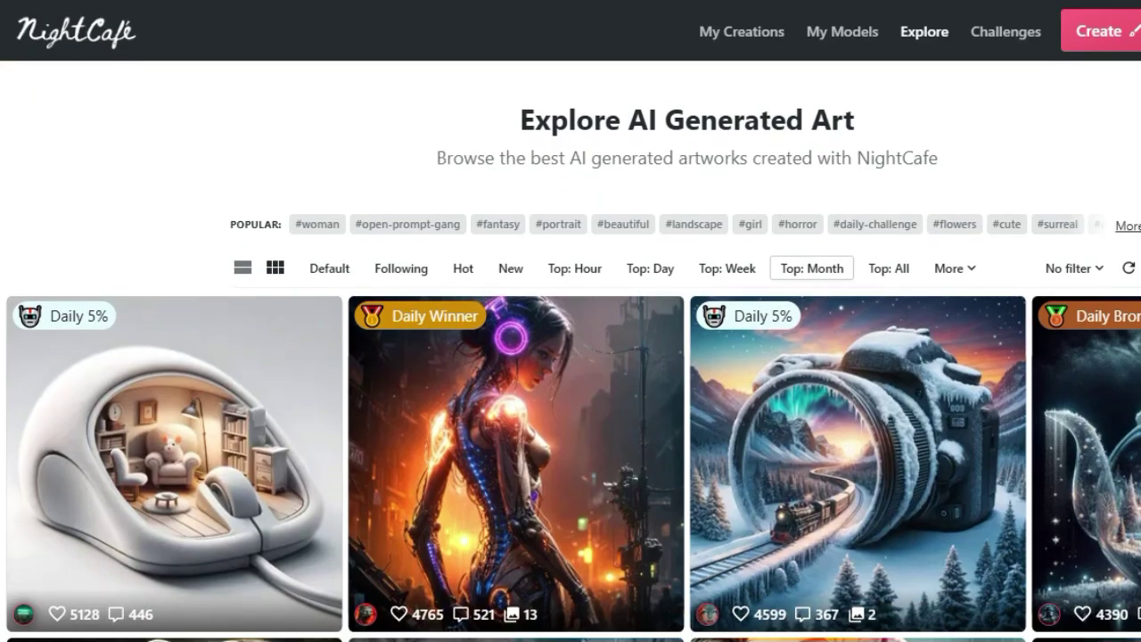
Step: Browse the month's top artworks in the Explore gallery
scroll(517, 535, down, 3)
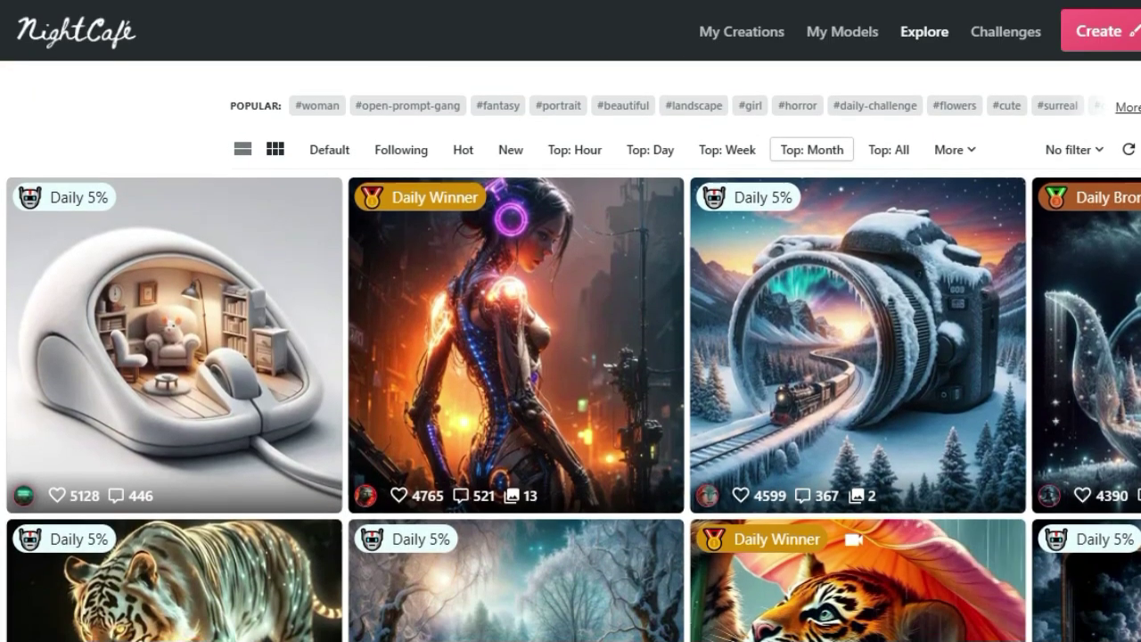
scroll(517, 534, down, 4)
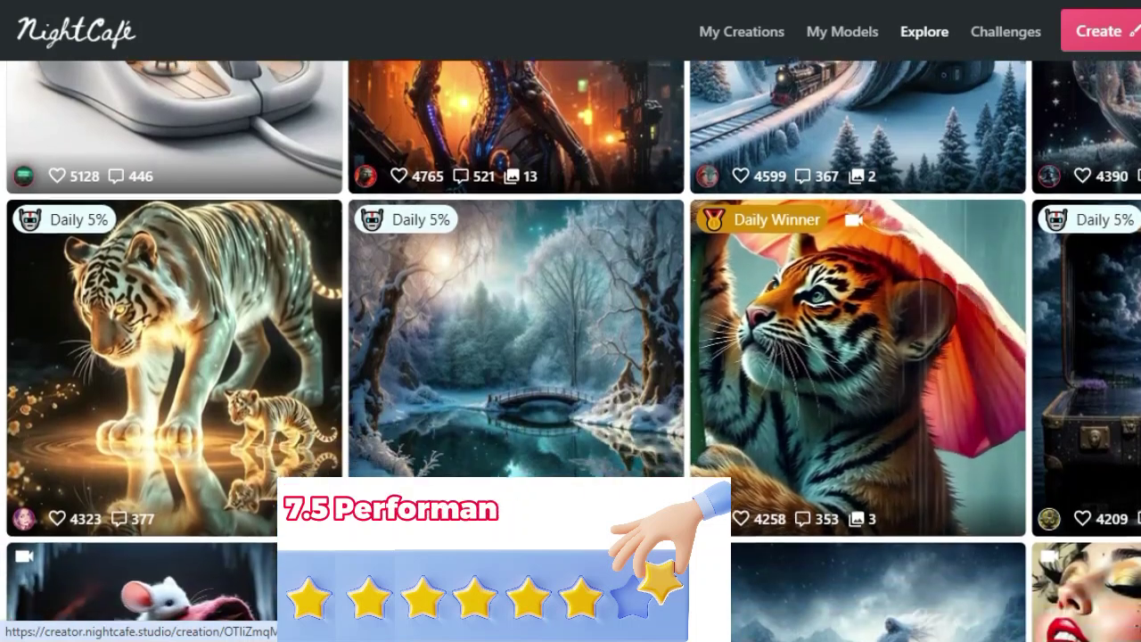
scroll(517, 357, down, 4)
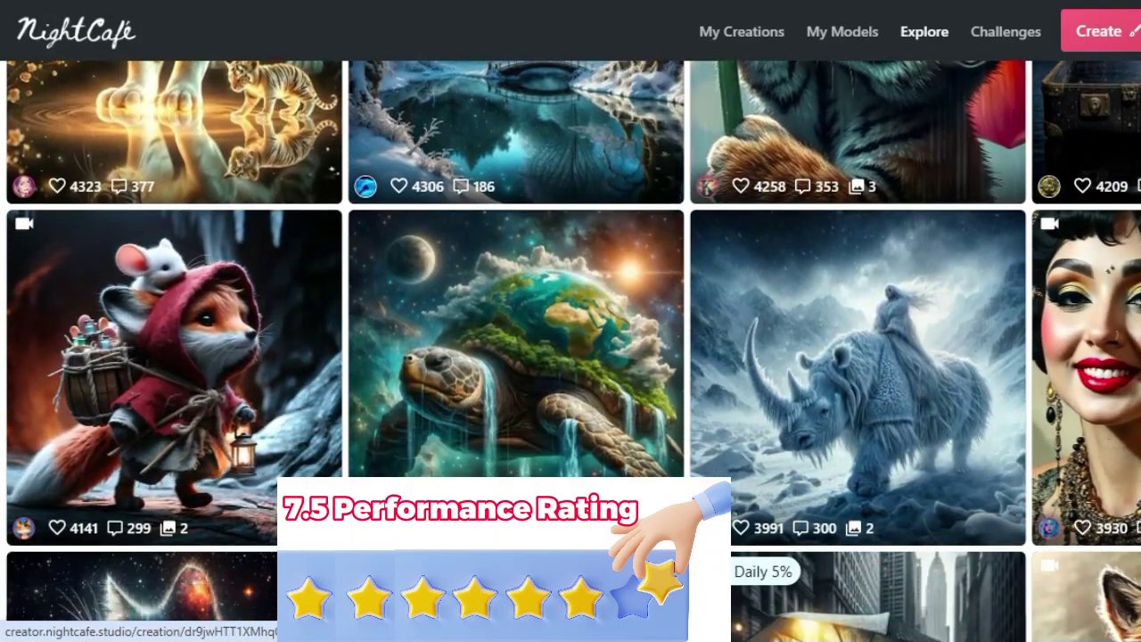
scroll(517, 357, down, 4)
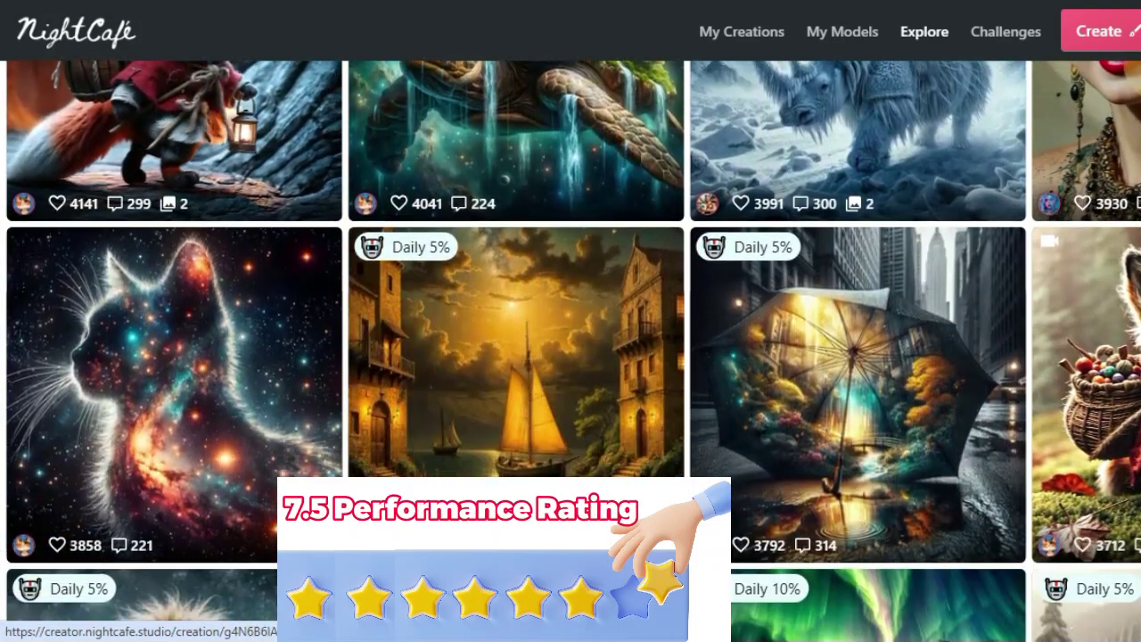
scroll(517, 357, down, 4)
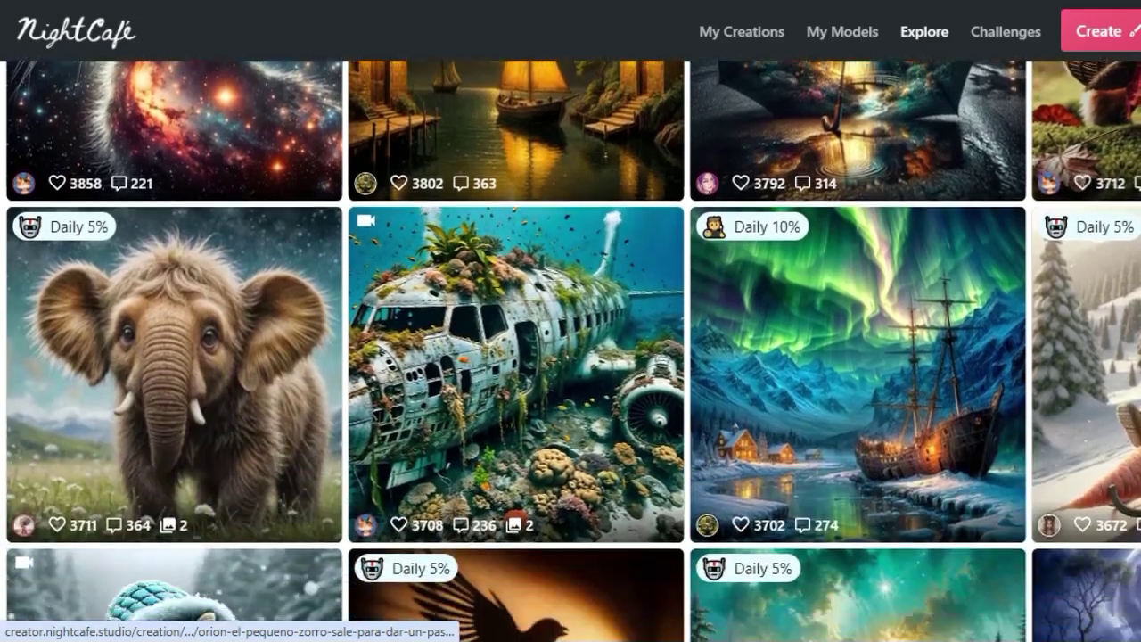
Step: Look through more of the month's top artworks further down NightCafe's Explore gallery
scroll(517, 357, down, 4)
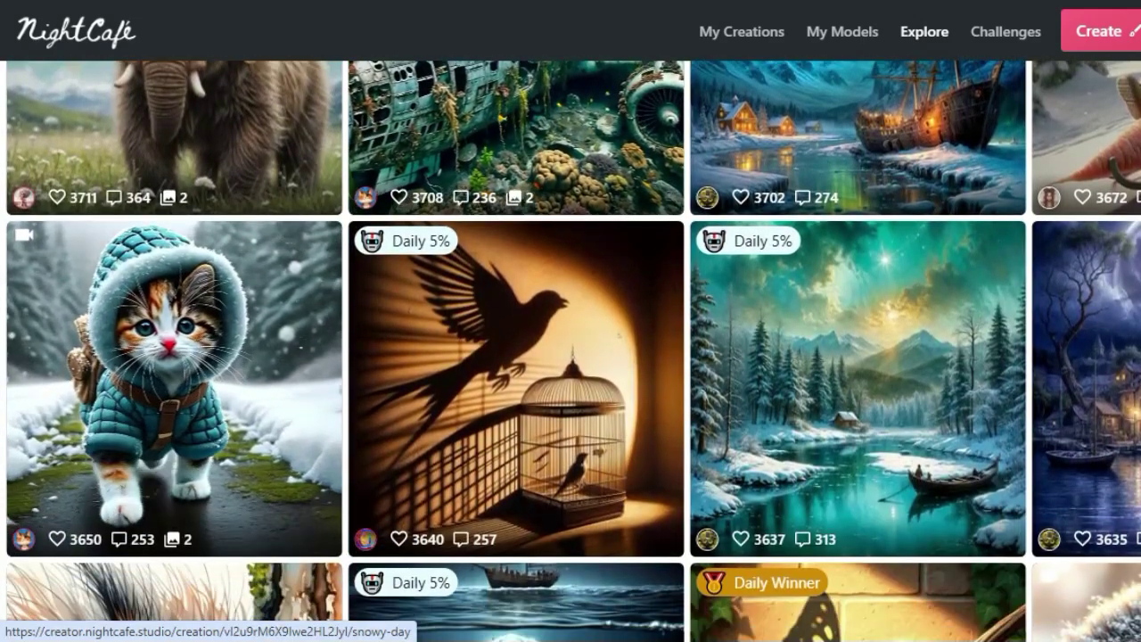
scroll(517, 356, down, 5)
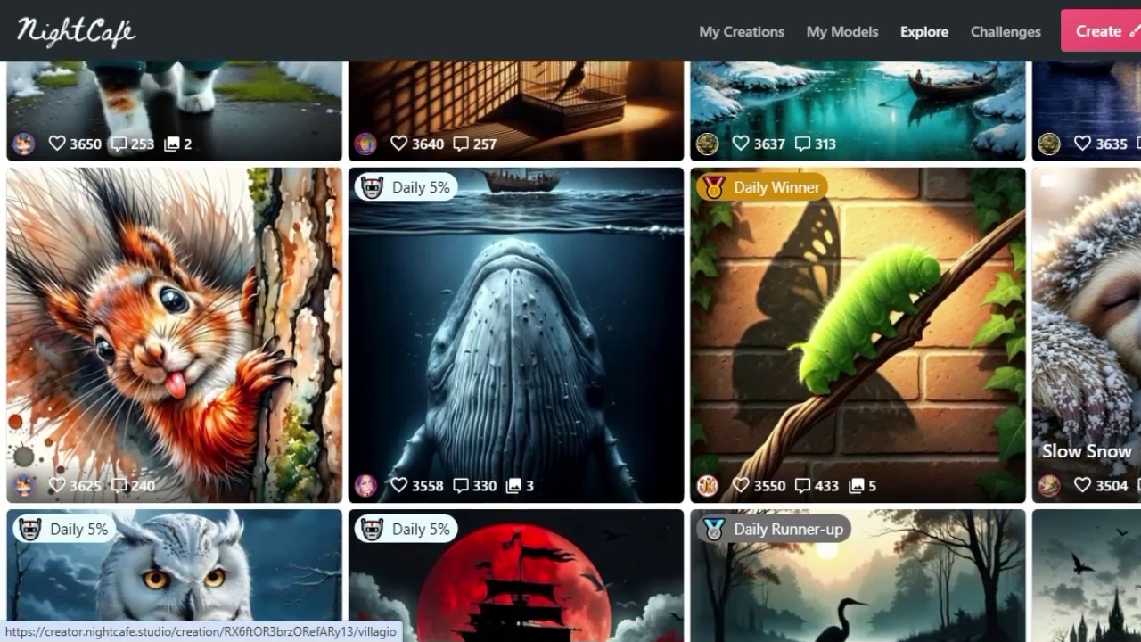
scroll(517, 357, down, 8)
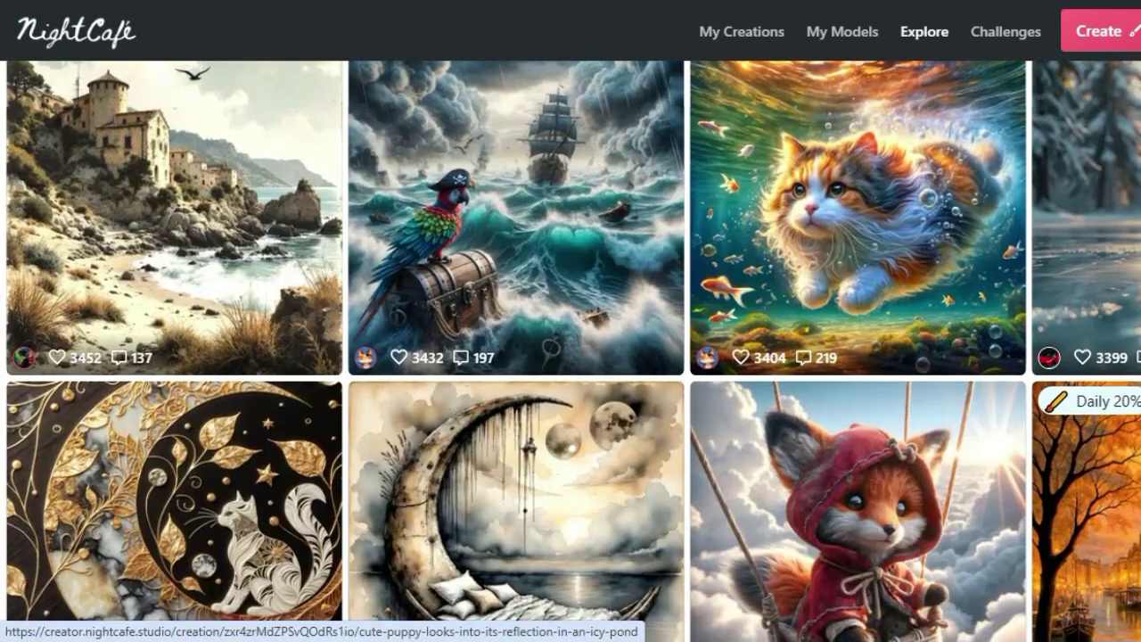
scroll(517, 356, down, 5)
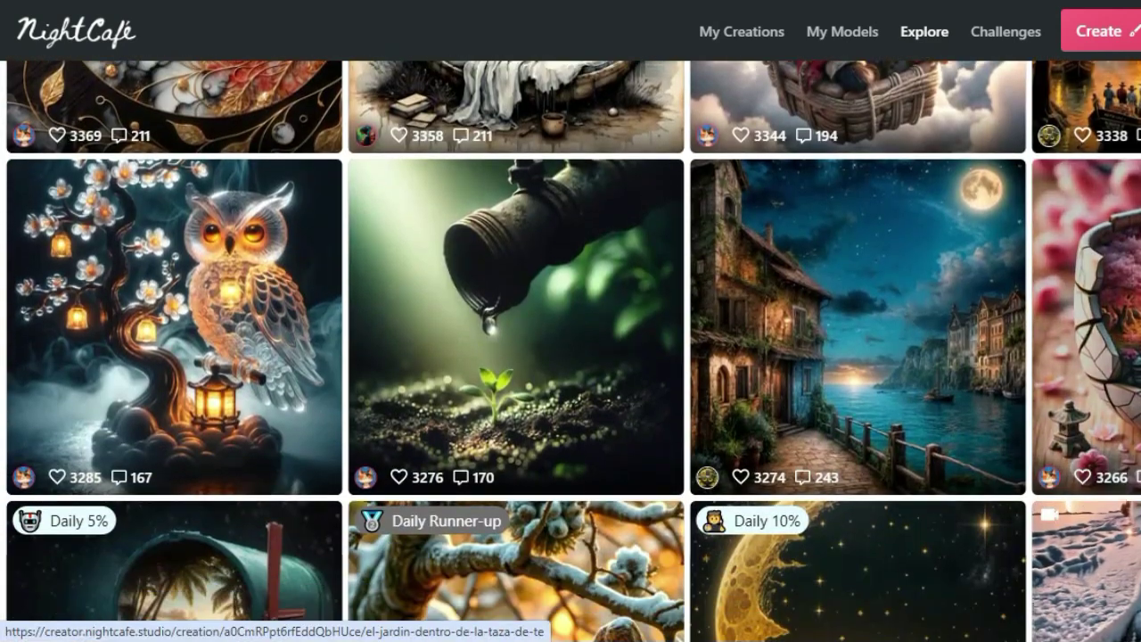
scroll(517, 356, down, 5)
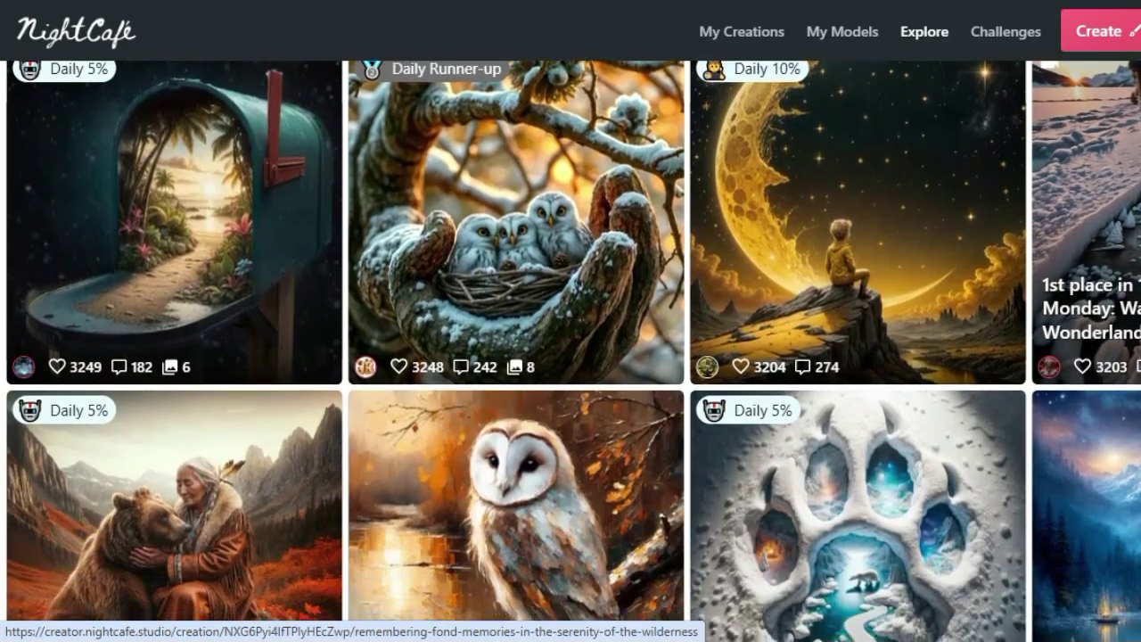
scroll(517, 357, down, 2)
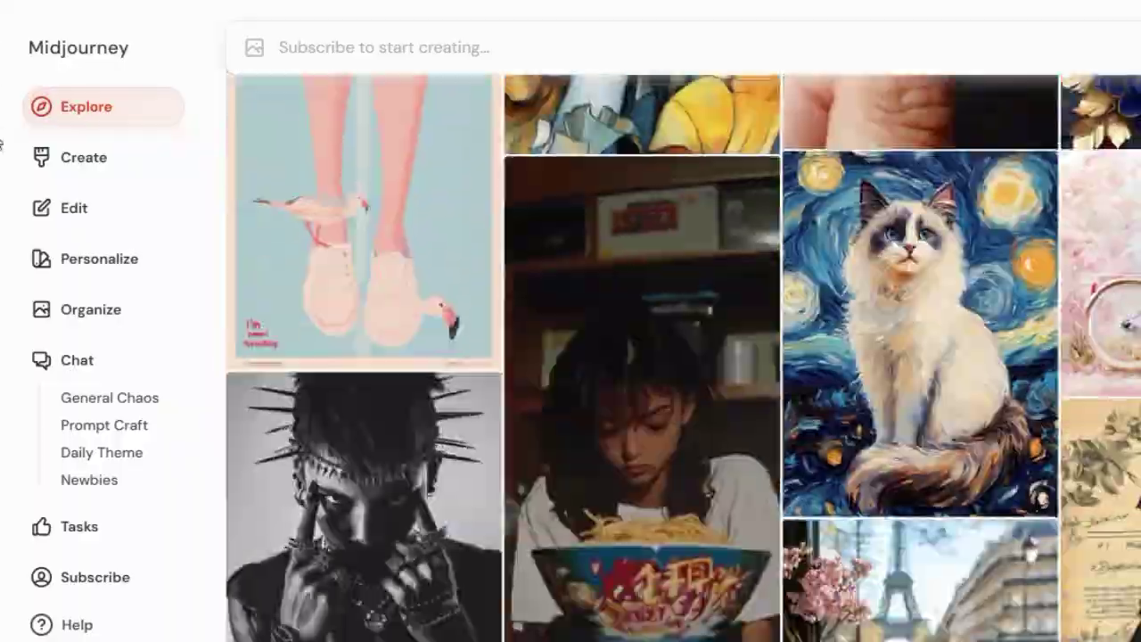
Step: Switch to Midjourney and browse the artworks in its Explore gallery
scroll(2, 249, down, 5)
scroll(2, 401, down, 5)
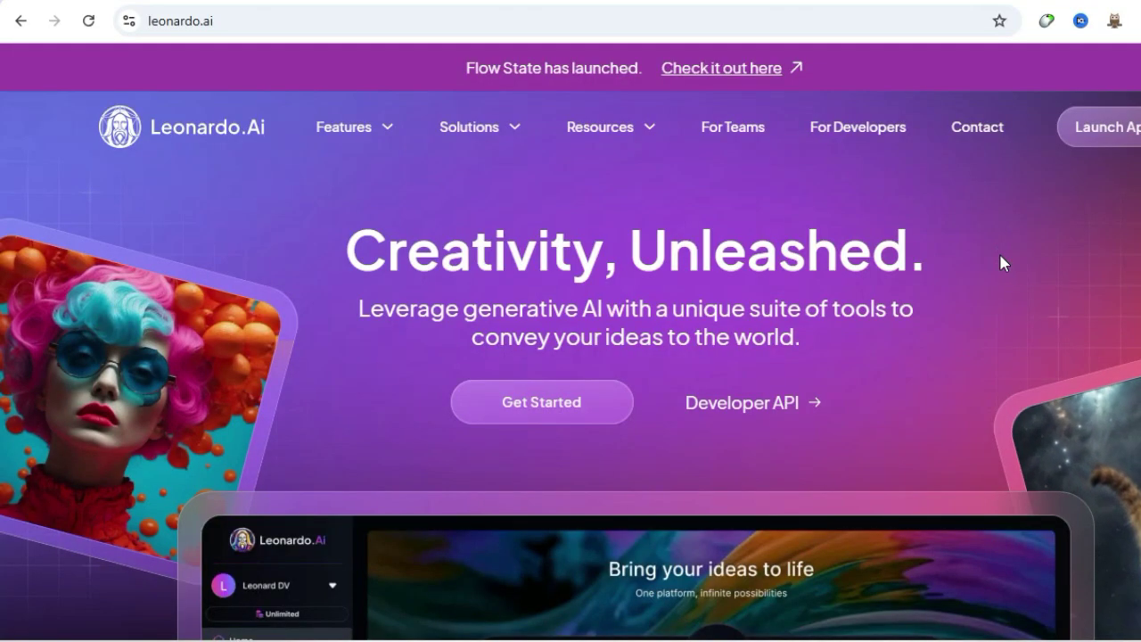
Step: Switch to Leonardo.Ai, look over its homepage, and launch the app's Image Creation tool
scroll(1000, 251, down, 8)
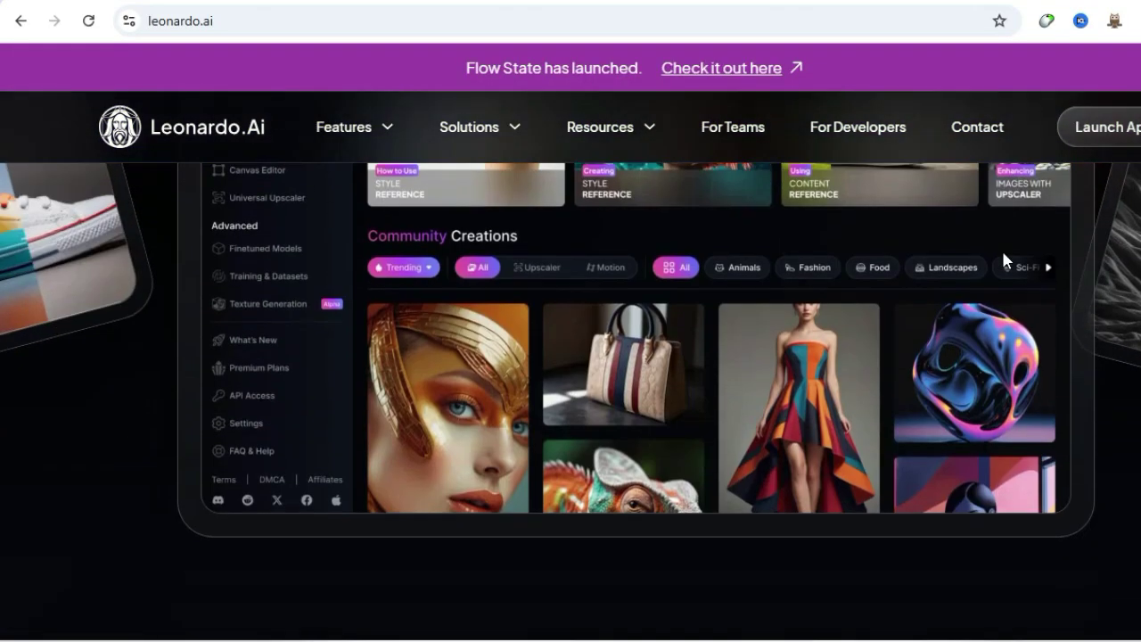
scroll(1003, 253, down, 10)
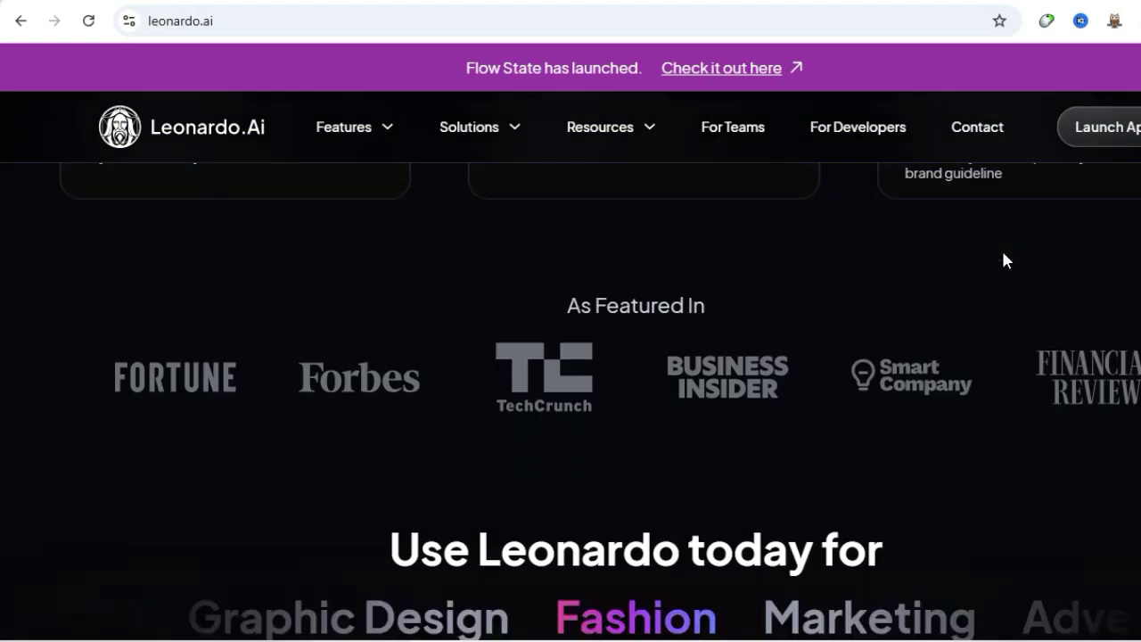
scroll(1003, 259, down, 10)
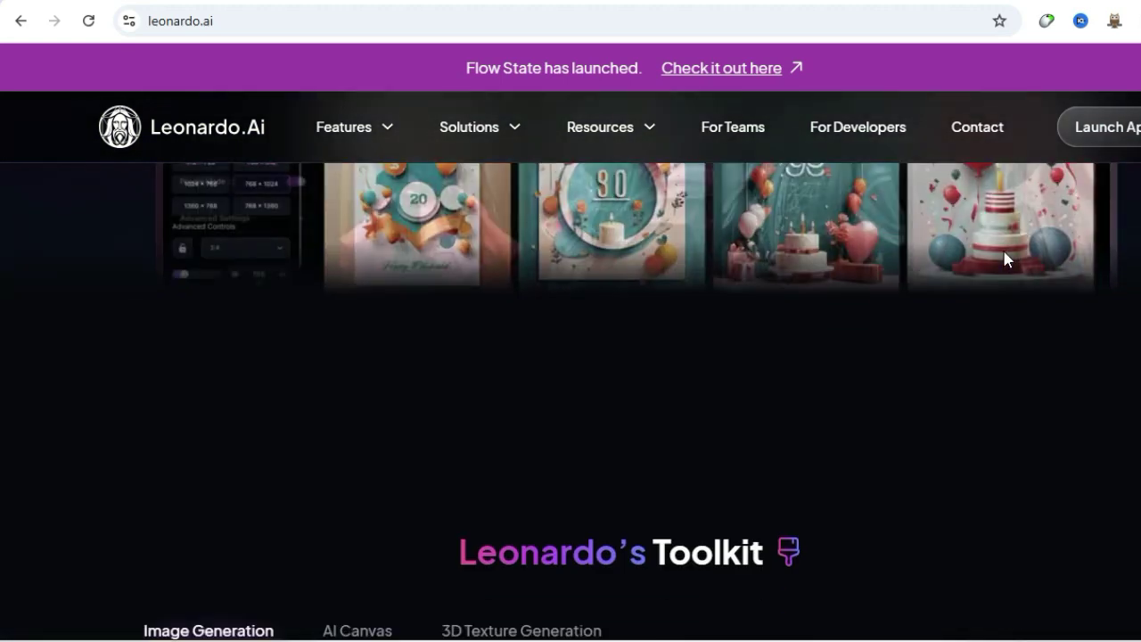
scroll(1003, 258, down, 5)
click(1096, 126)
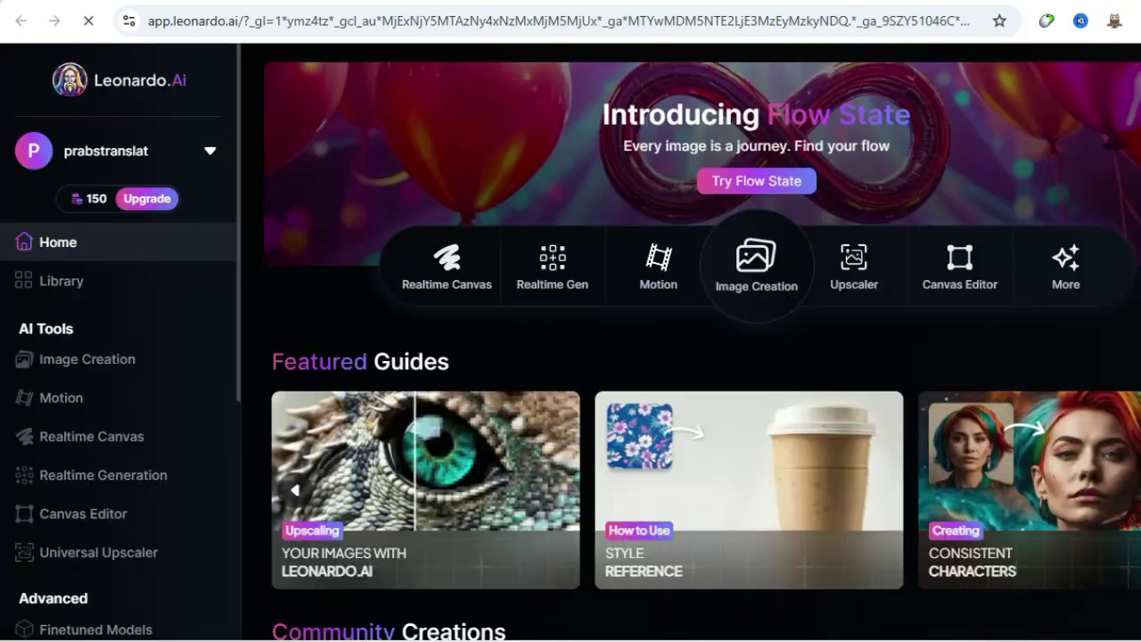
click(776, 268)
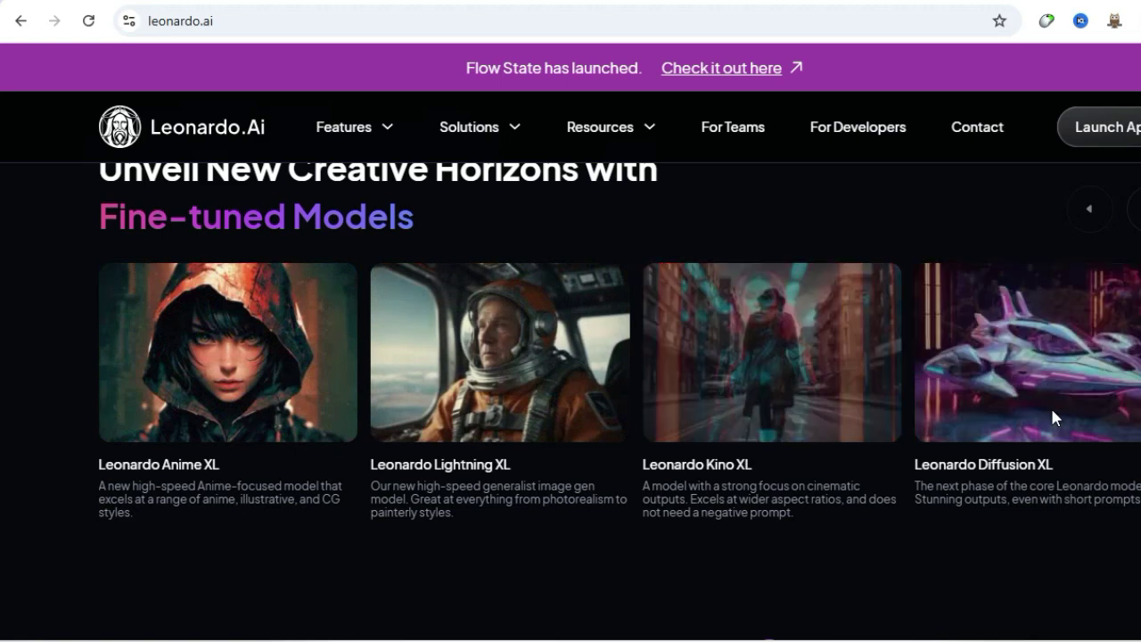
Step: Browse the range of fine-tuned models presented on the Leonardo.Ai homepage
click(1135, 209)
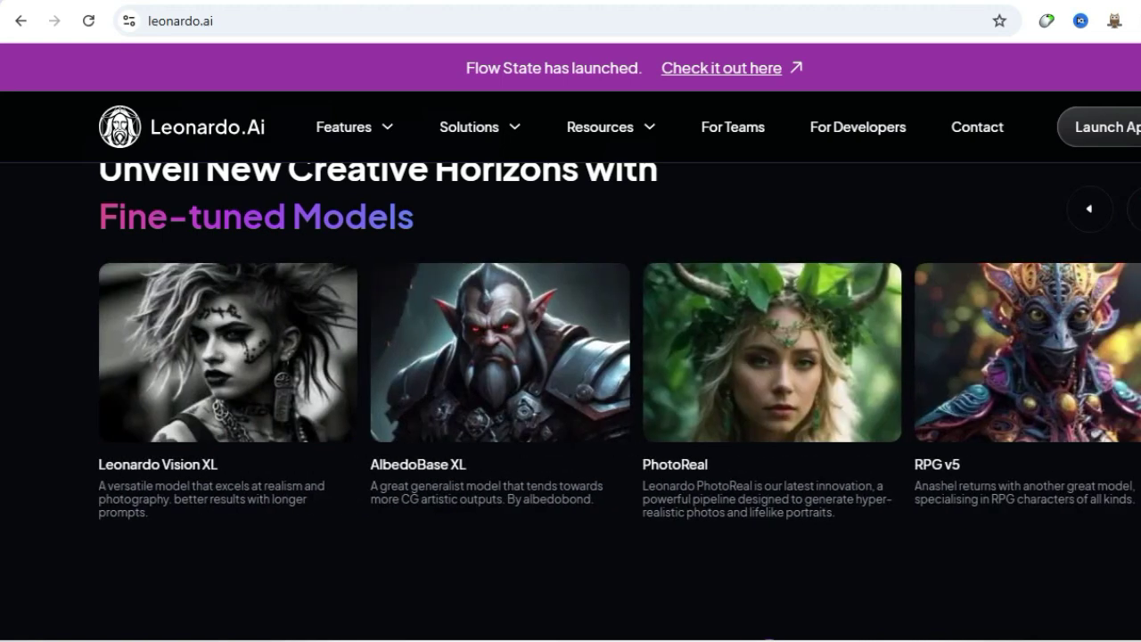
click(1136, 209)
click(1135, 209)
click(1091, 214)
click(1092, 214)
click(1092, 214)
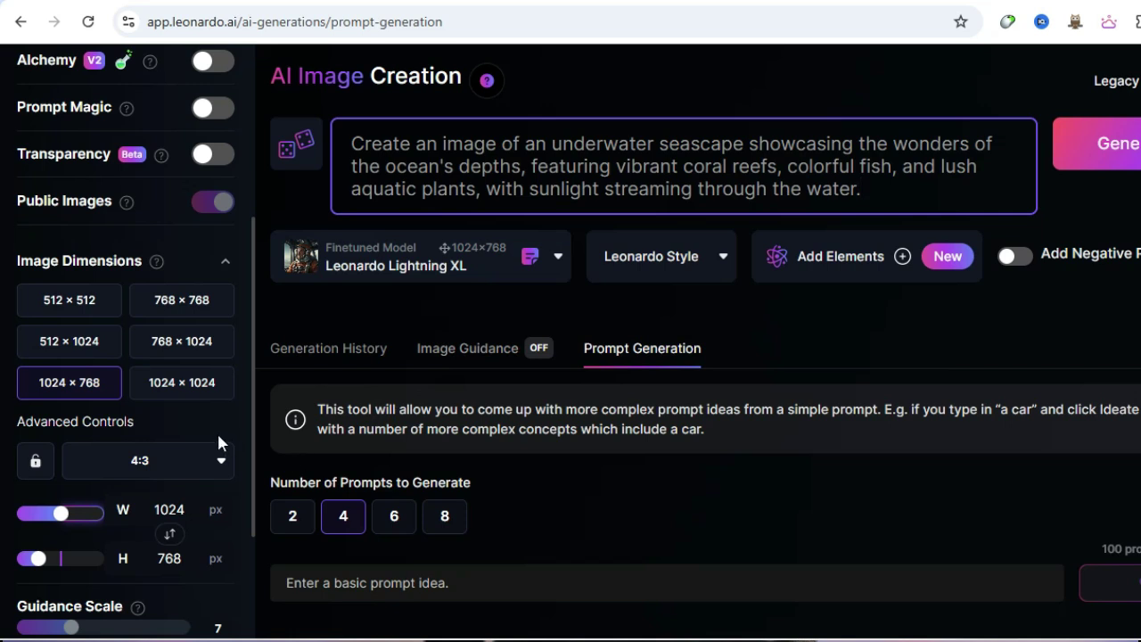
Step: Look over the image generation settings and open the Prompt Generation tool on the AI Image Creation page
scroll(217, 431, down, 2)
scroll(187, 420, up, 3)
scroll(189, 432, up, 3)
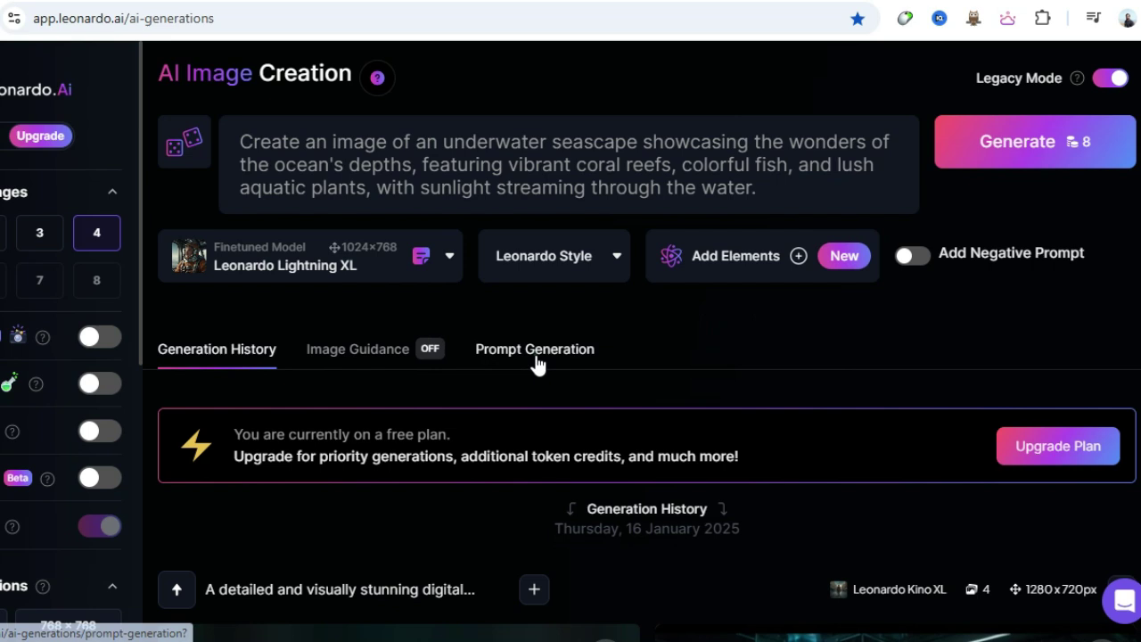
click(649, 360)
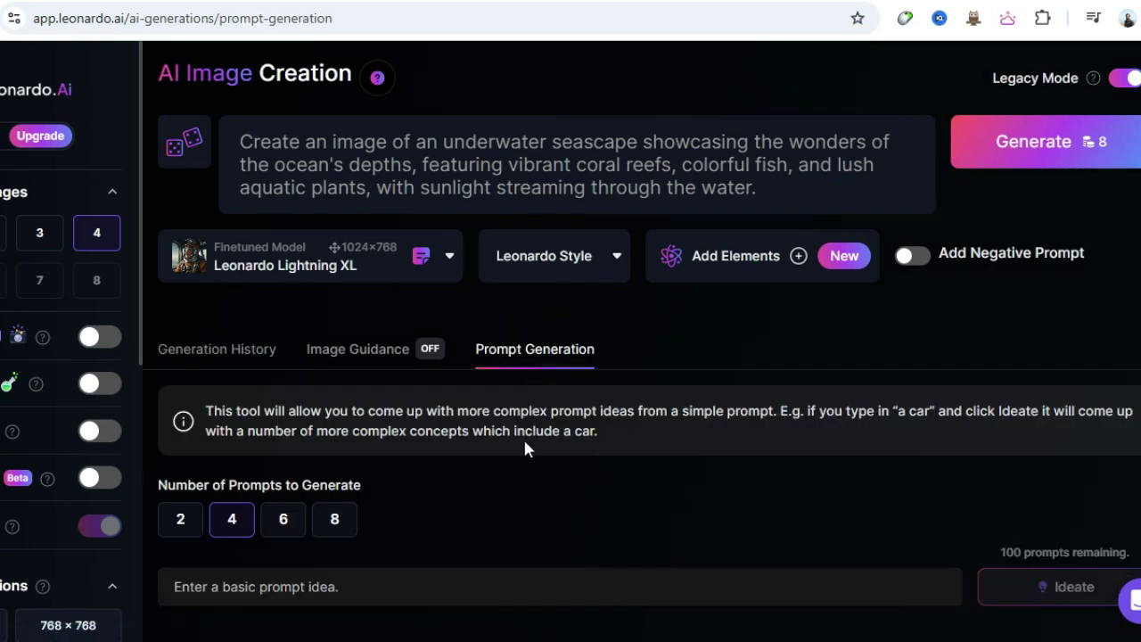
click(523, 438)
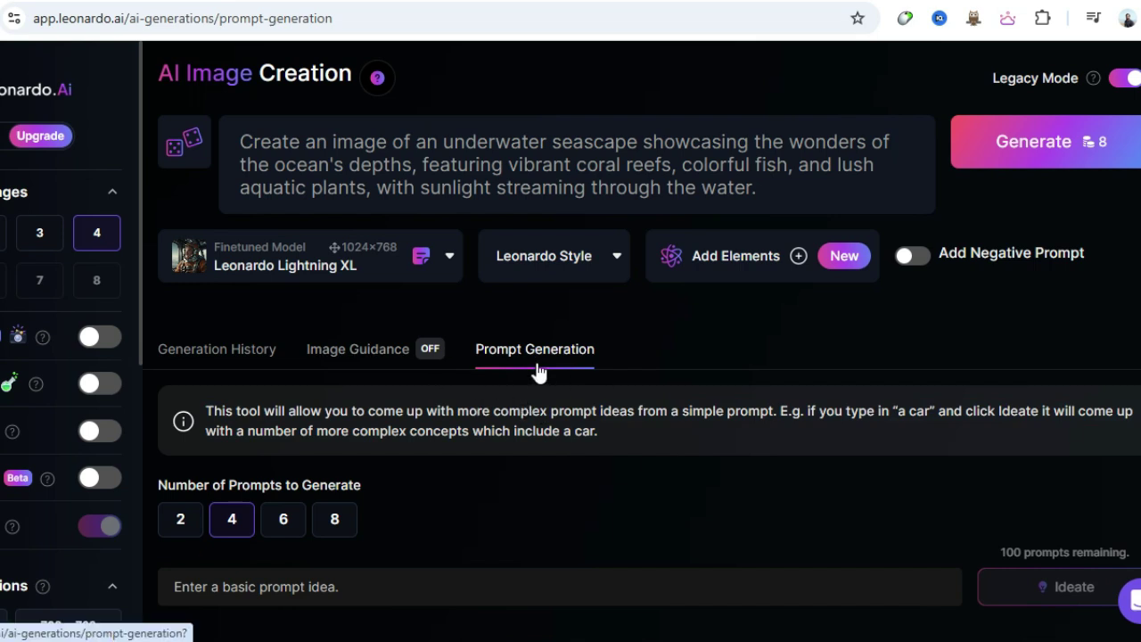
Step: Examine the image dimension settings and the available aspect ratios, keeping 4:3
scroll(80, 369, down, 3)
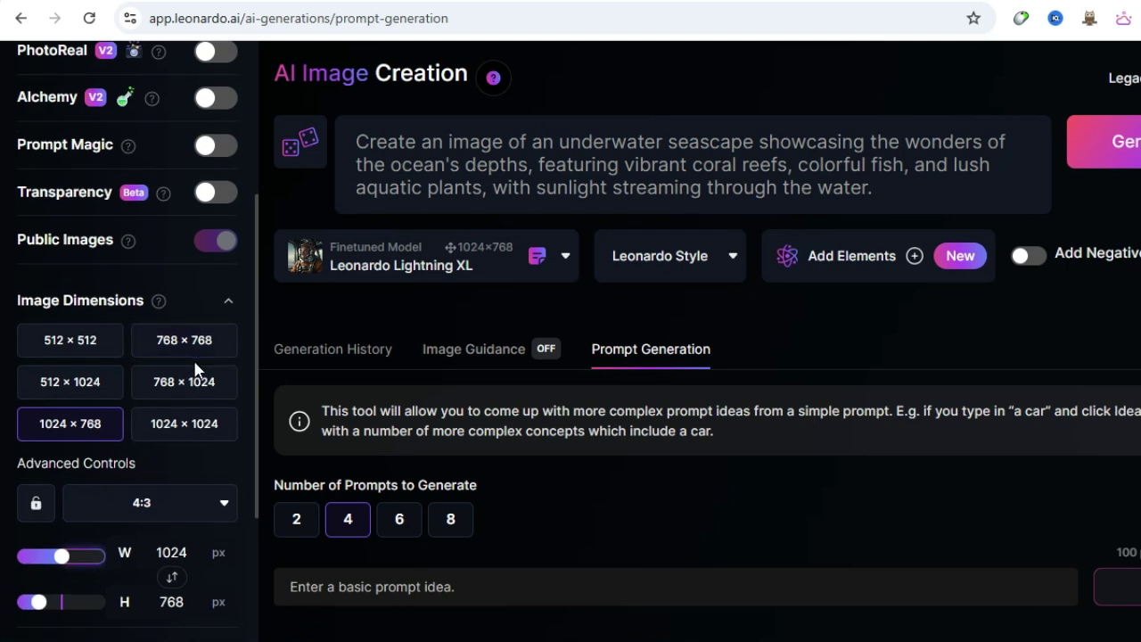
scroll(215, 426, down, 1)
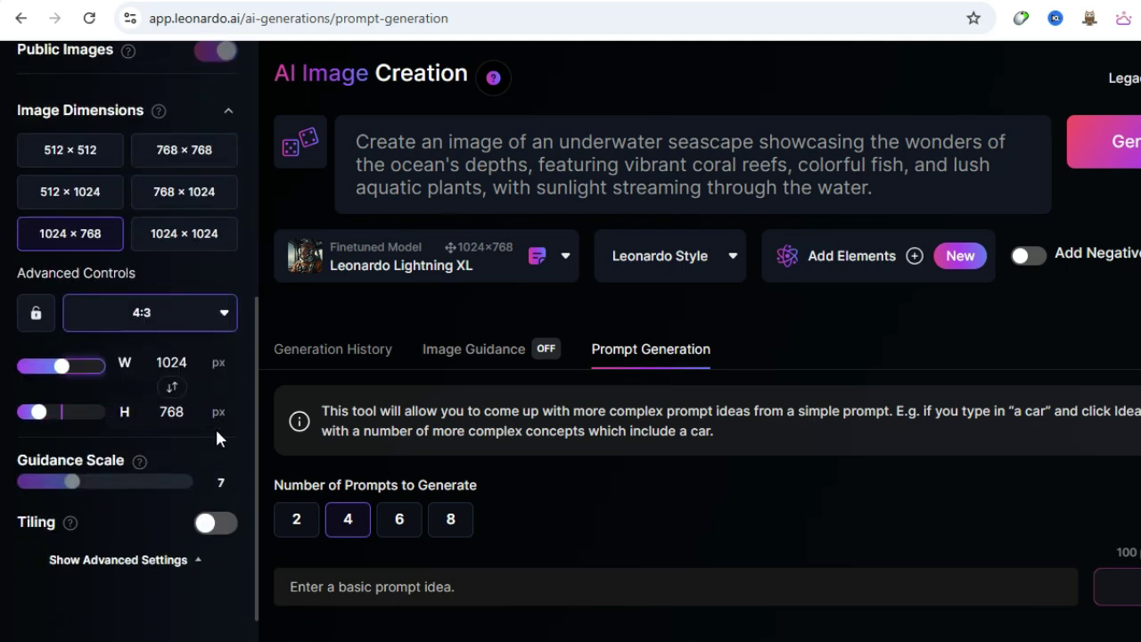
click(219, 410)
scroll(209, 489, down, 1)
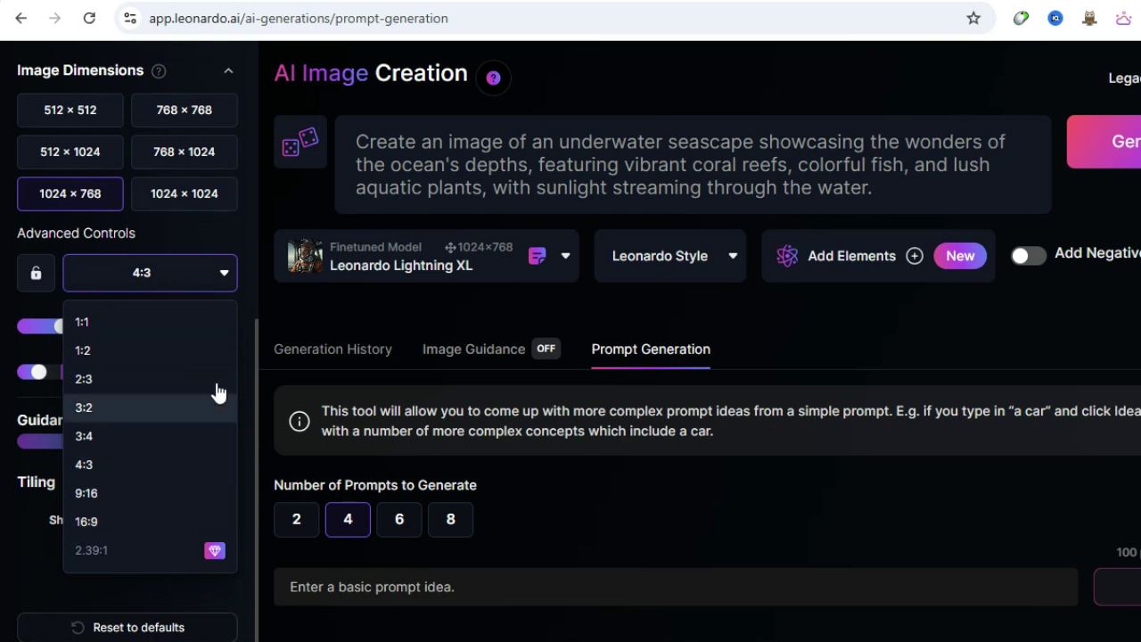
click(282, 303)
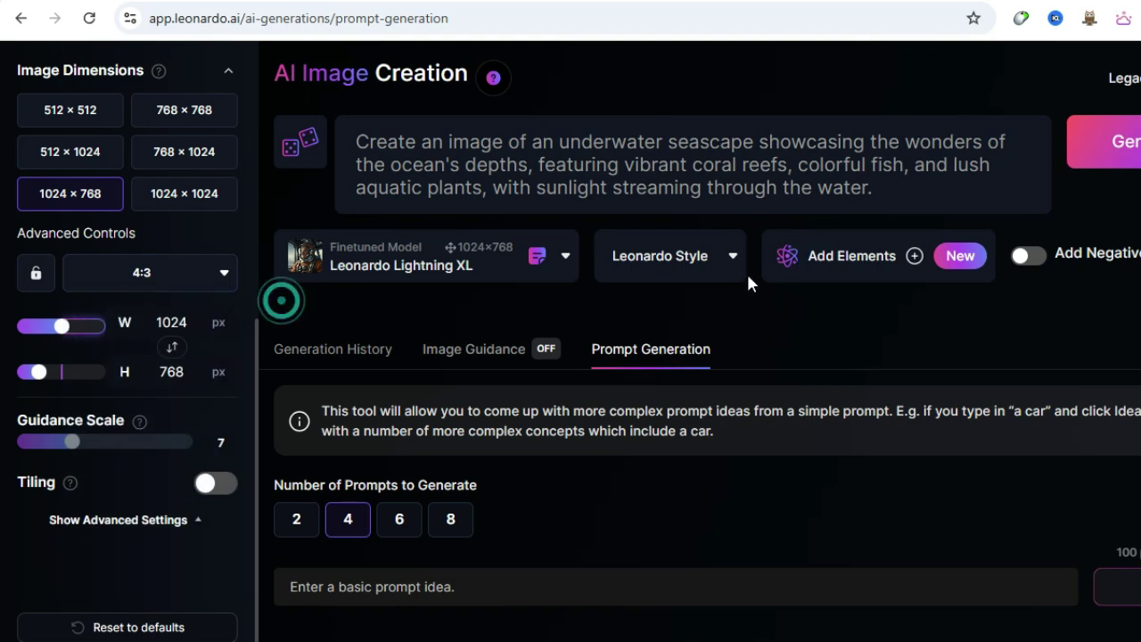
Step: Keep Leonardo Style, switch off the negative prompt, and generate the underwater seascape prompt with Leonardo Lightning XL
click(716, 258)
click(696, 303)
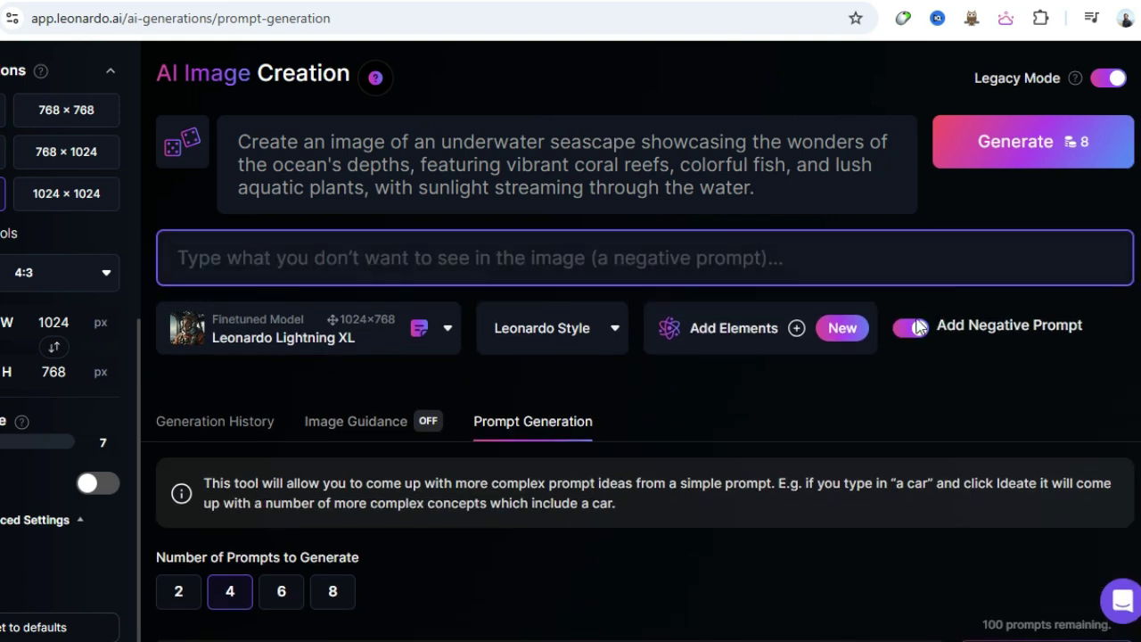
click(908, 326)
click(1034, 144)
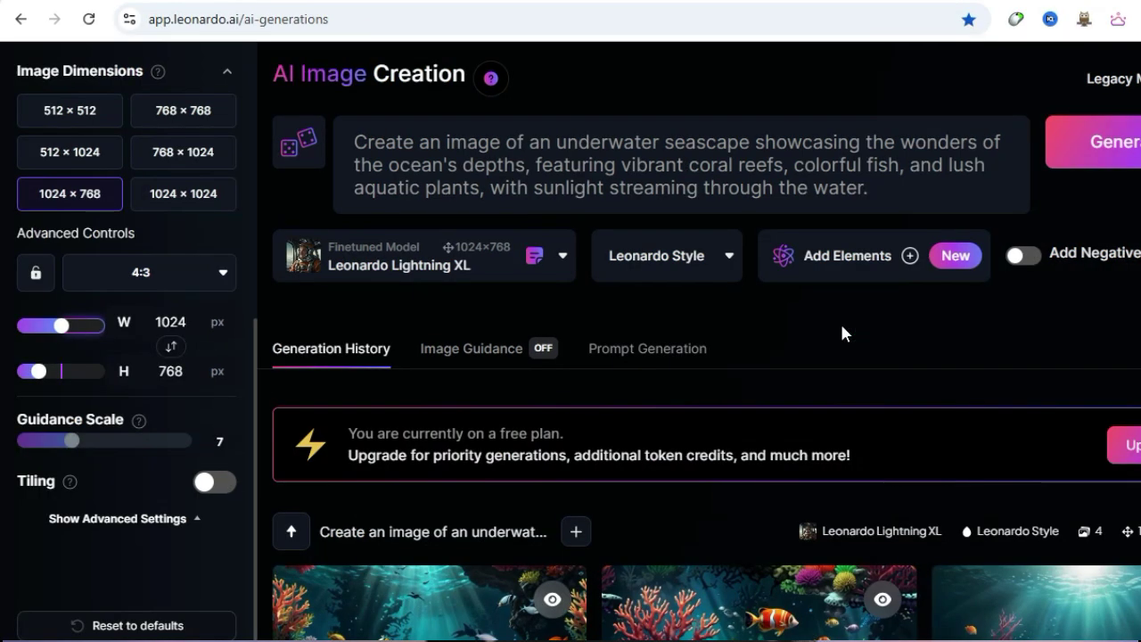
Step: View the generated underwater seascapes enlarged one after another, starting with the first, and close the enlarged view
scroll(842, 333, down, 1)
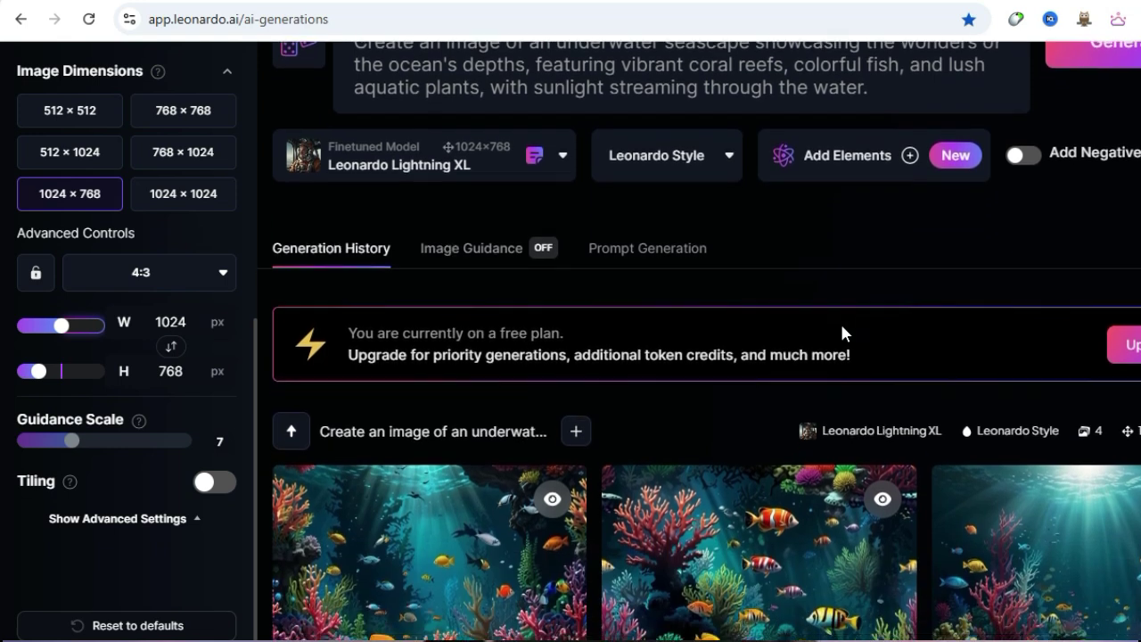
scroll(842, 333, down, 3)
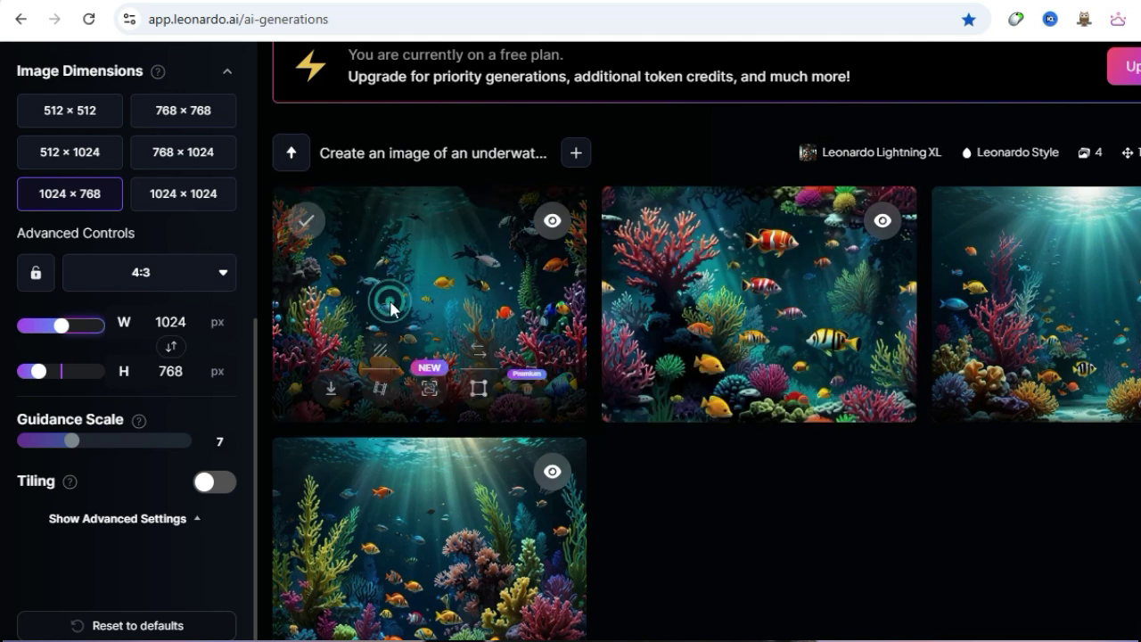
click(386, 302)
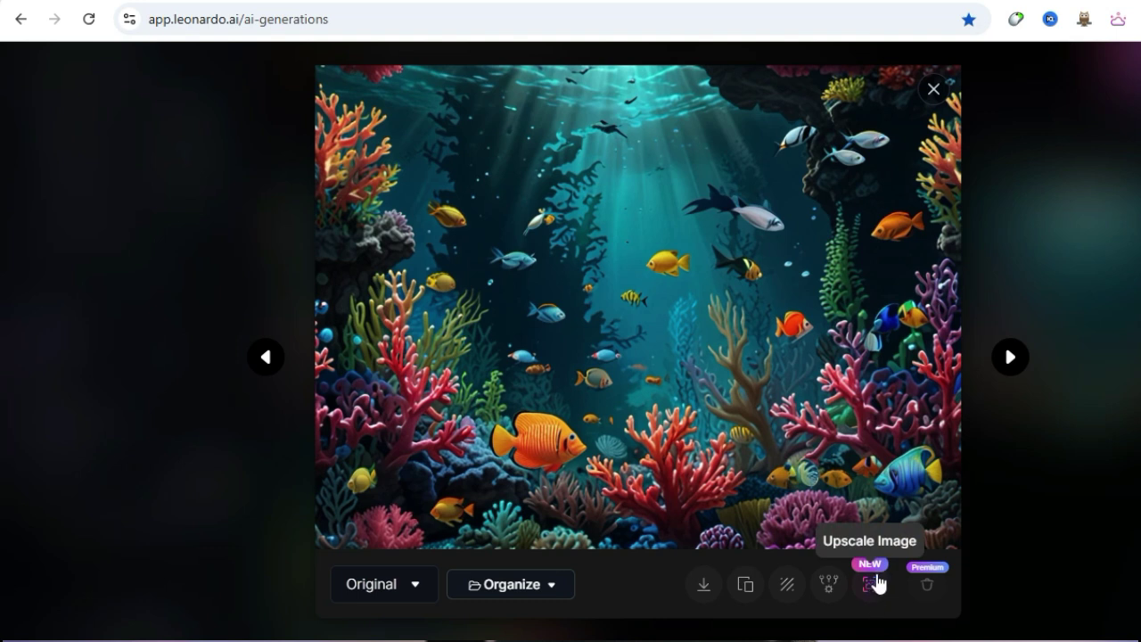
click(1011, 357)
click(1011, 358)
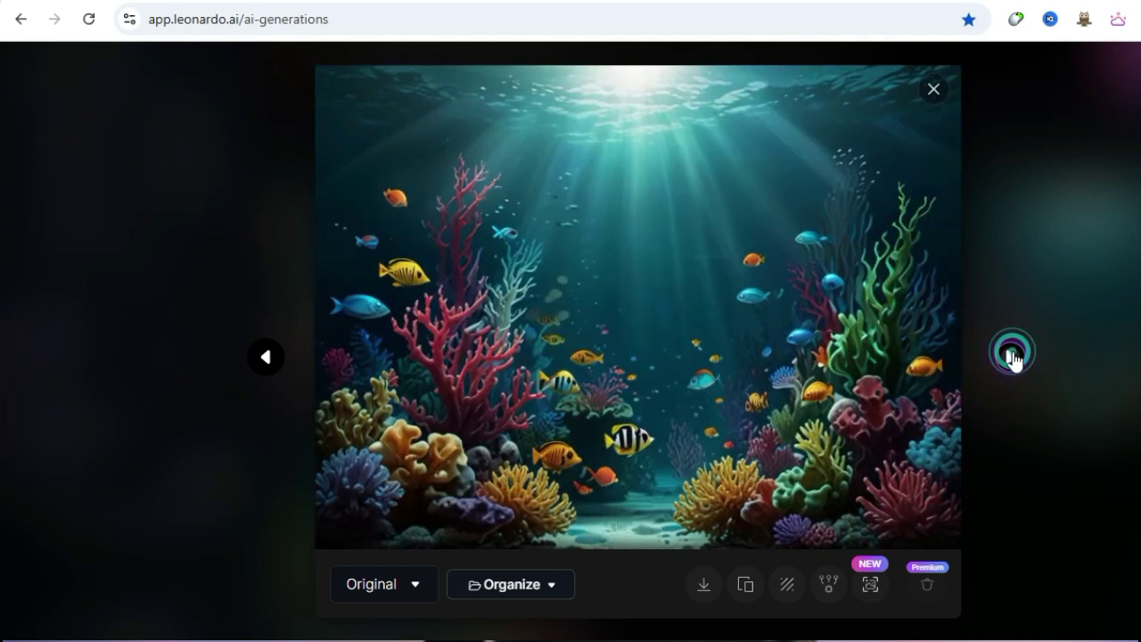
click(1010, 358)
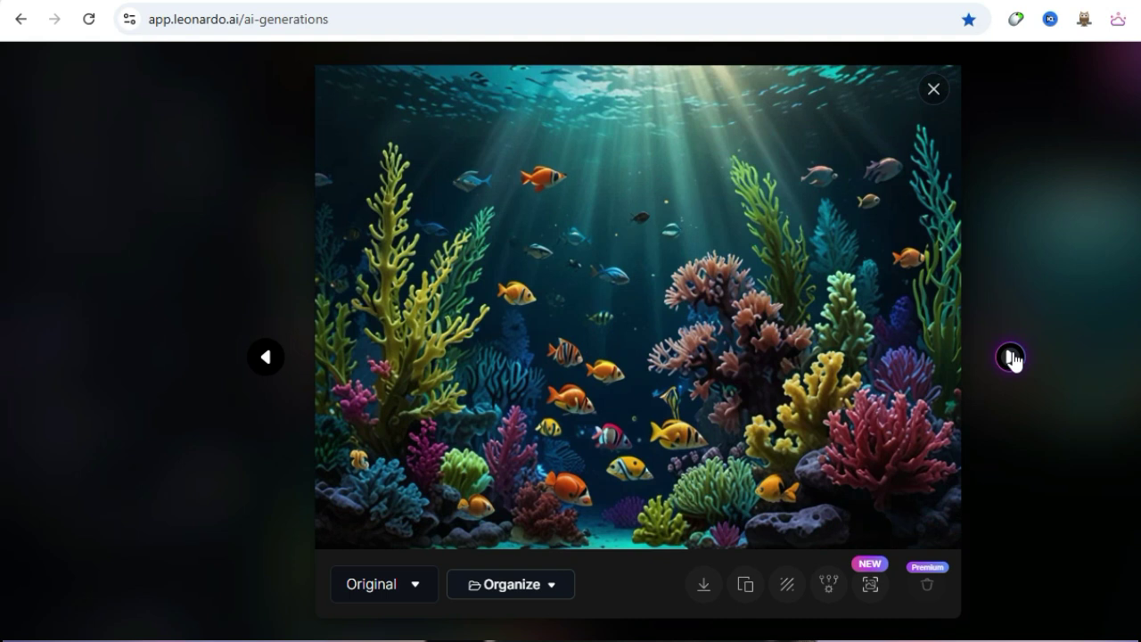
key(Escape)
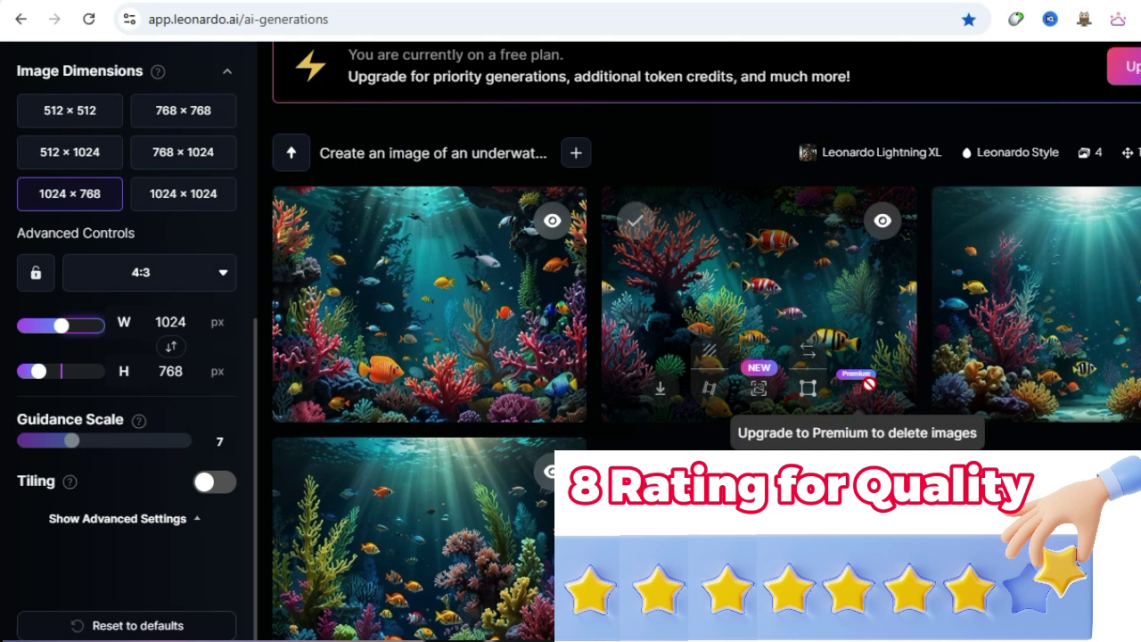
scroll(868, 395, up, 2)
scroll(861, 398, down, 3)
scroll(809, 397, up, 1)
scroll(810, 397, up, 1)
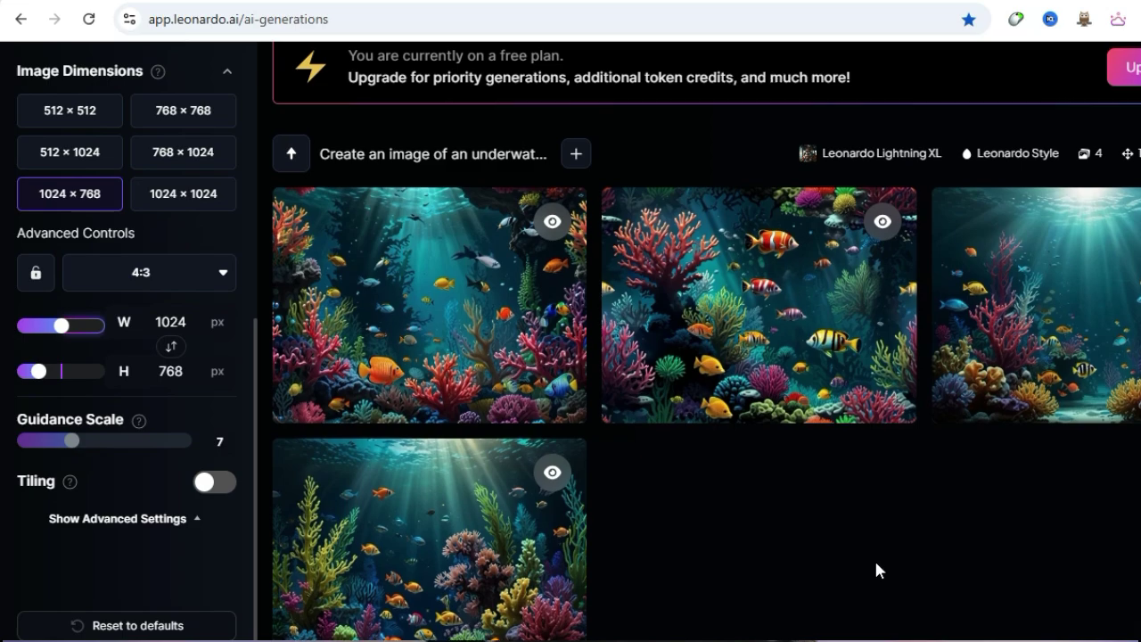
scroll(874, 559, up, 4)
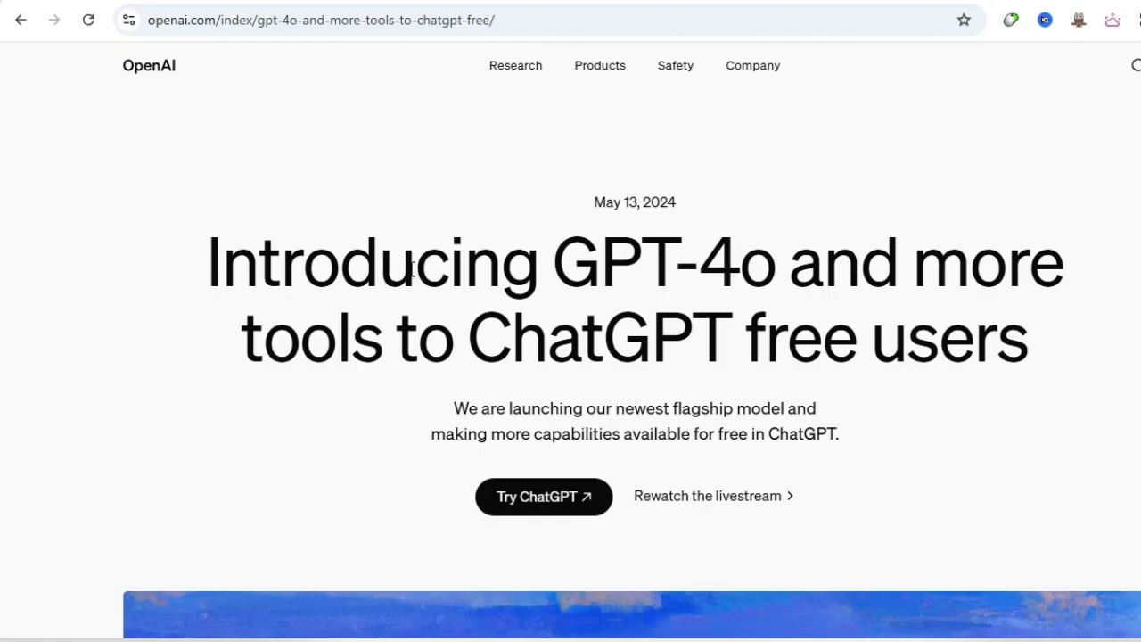
Step: Switch to OpenAI's article on GPT-4o for free users and highlight its headline, clearing the selection again
triple_click(413, 270)
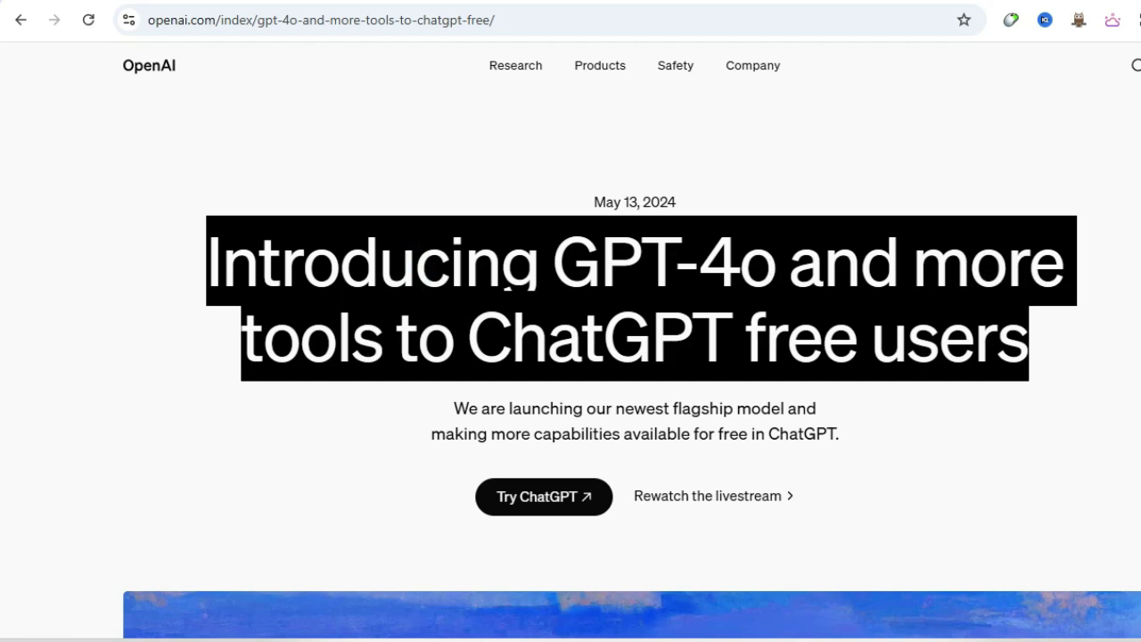
click(788, 272)
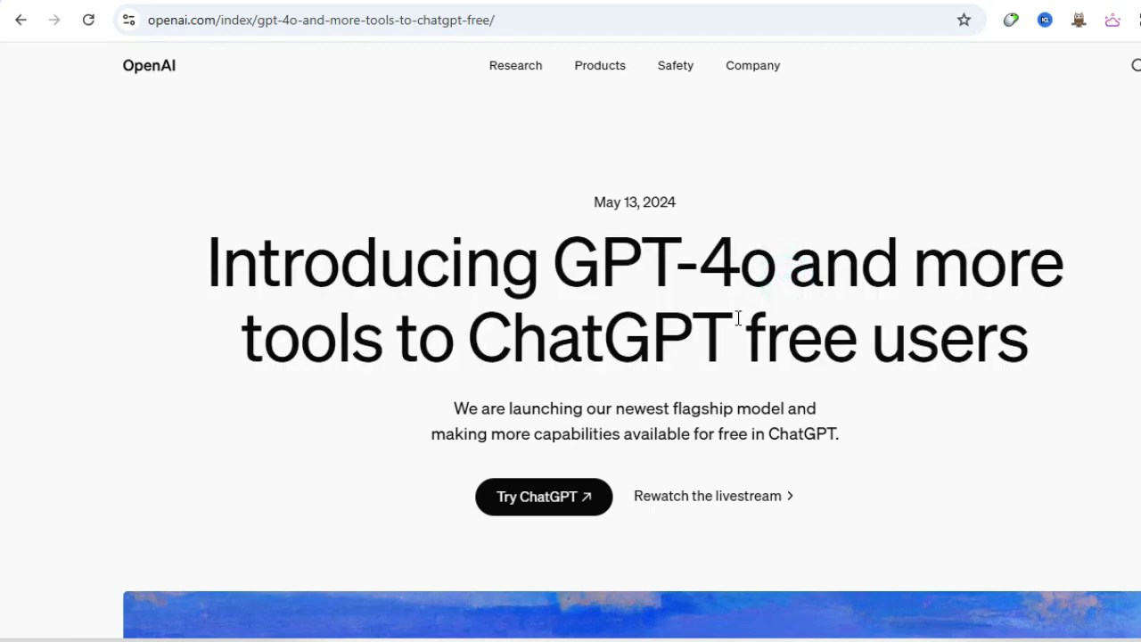
drag(180, 266, 1134, 332)
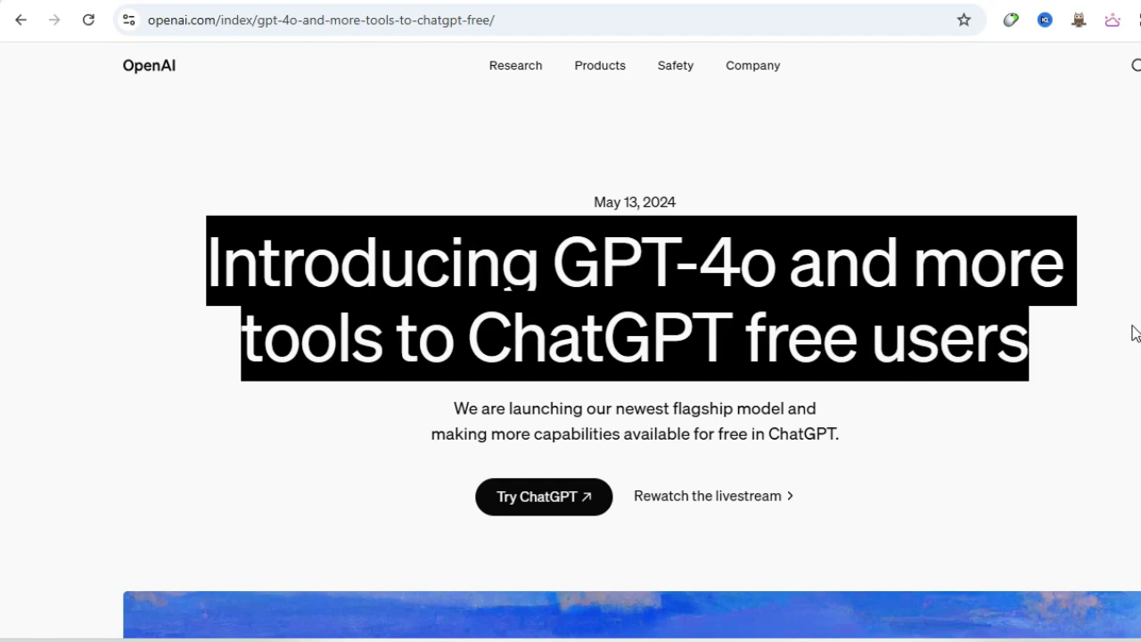
click(1072, 303)
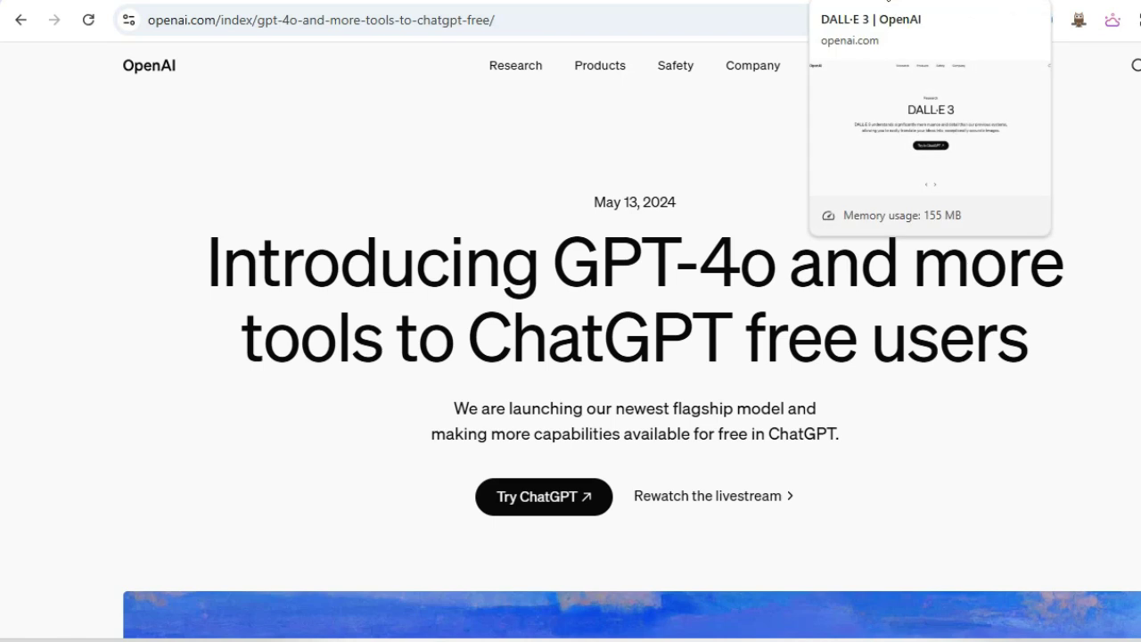
Step: Switch to OpenAI's DALL·E 3 page, highlight its title and description, clear the selection, and open ChatGPT from there
click(886, 1)
drag(143, 260, 976, 337)
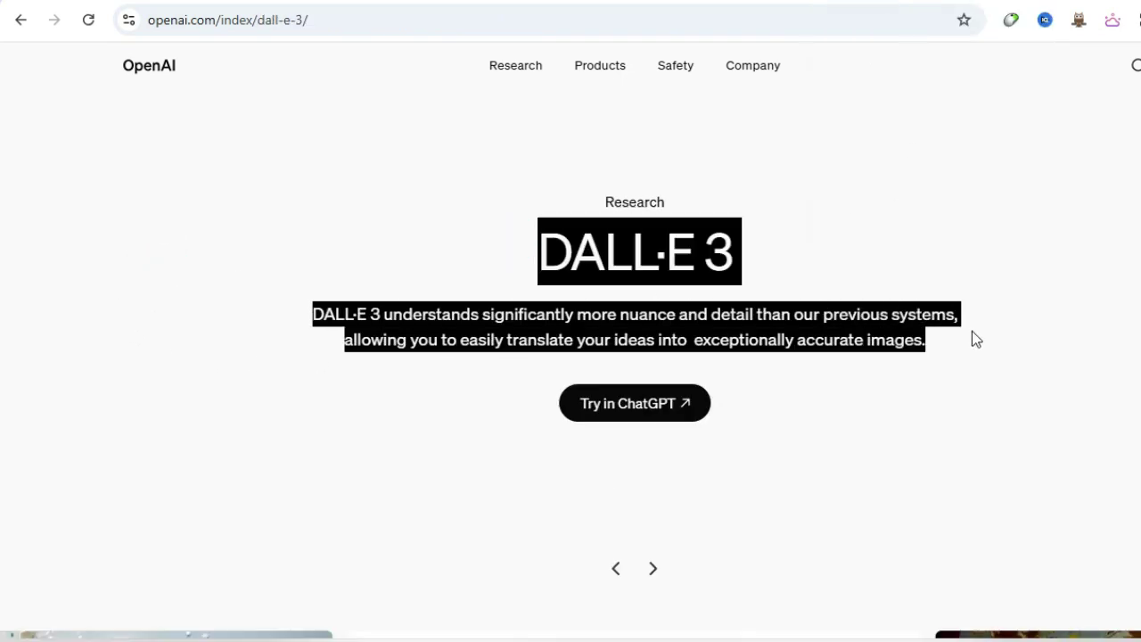
click(1000, 287)
click(640, 406)
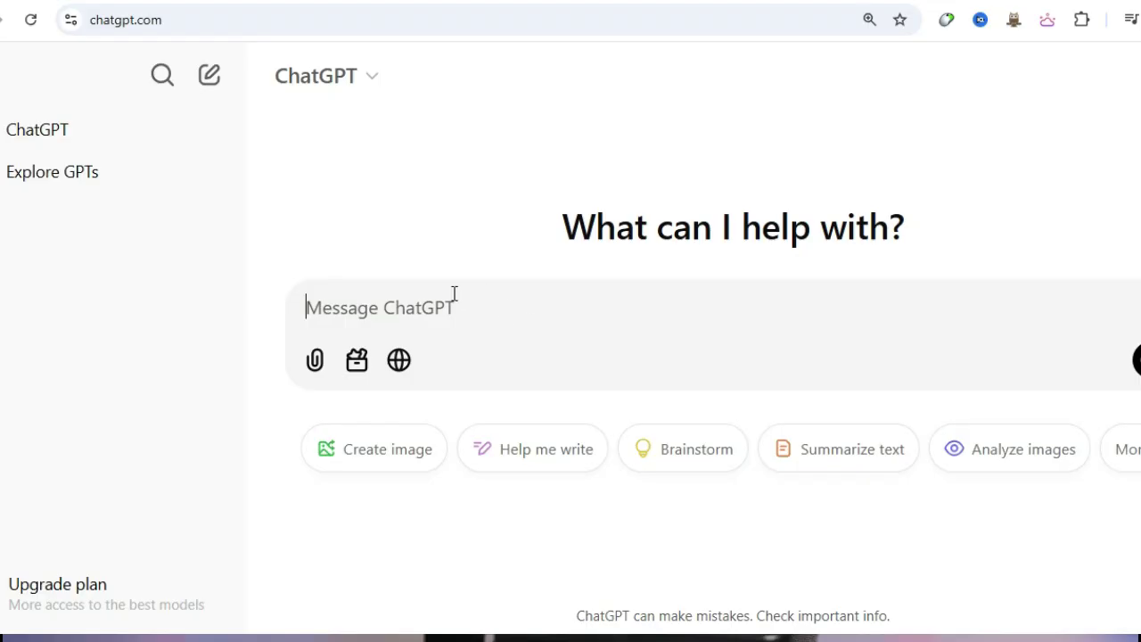
Step: Enter the prompt "A hyper-realistic, adorable cat shaped like butter, peacefully resting on a slice of French toast." and highlight it word by word
click(452, 292)
text(A hyper-realistic, adorable cat shaped like butter, peacefully resting on a slice of French toast.)
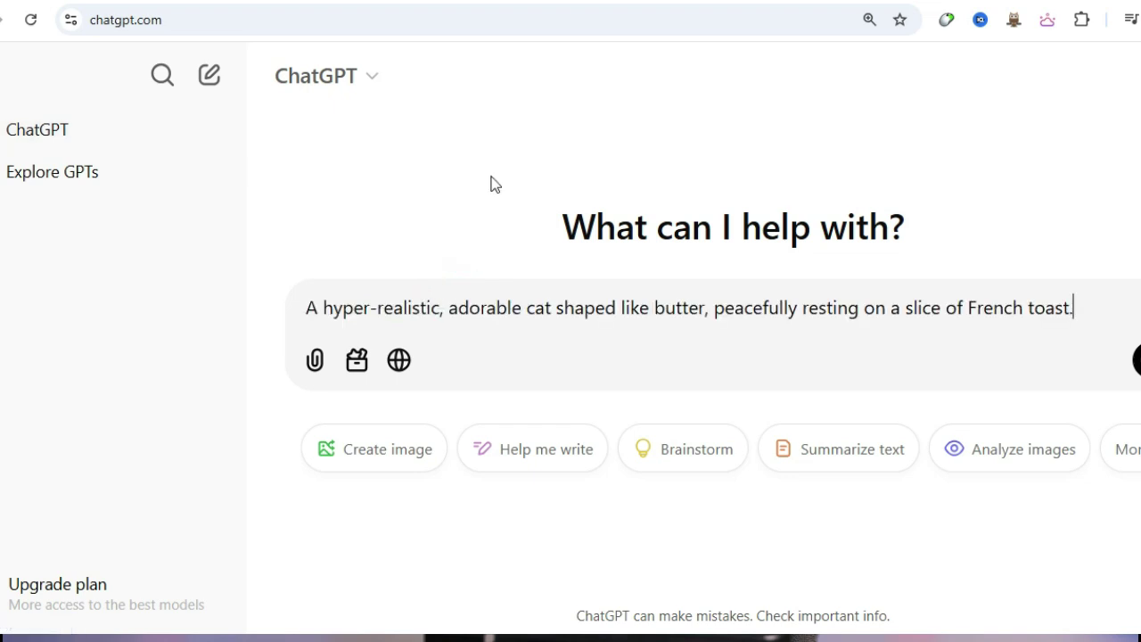
key(ctrl+shift+Right)
key(ctrl+shift+Right)
key(ctrl+shift+Right)
key(ctrl+shift+Right)
key(ctrl+shift+Right)
key(ctrl+shift+Right)
key(ctrl+shift+Right)
key(ctrl+shift+Right)
key(ctrl+shift+Right)
key(ctrl+shift+Right)
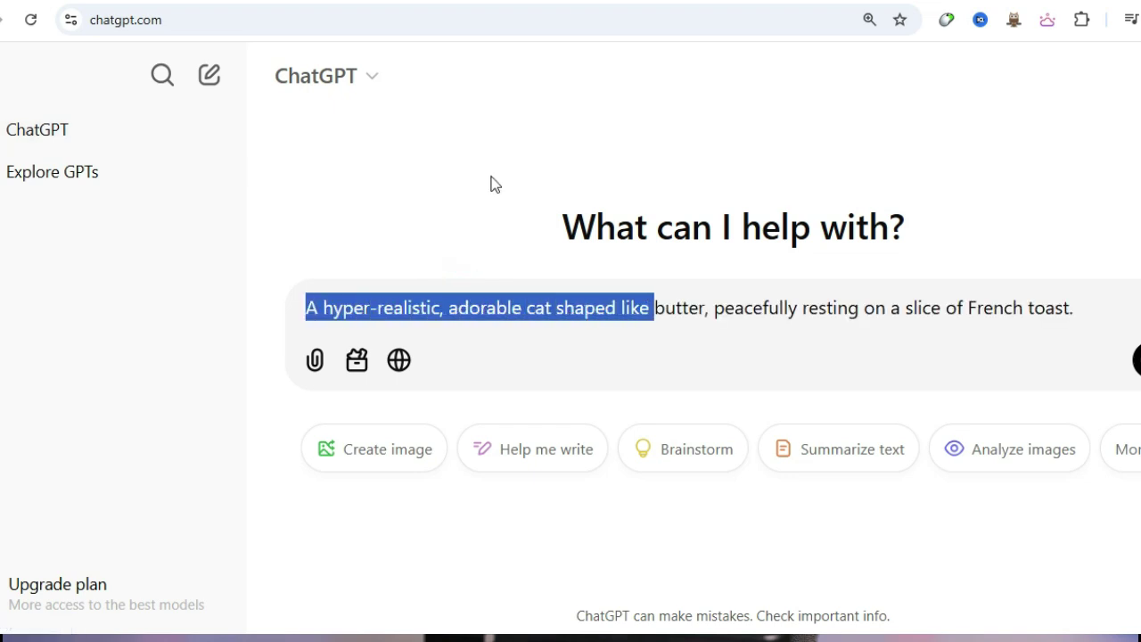
key(ctrl+shift+Right)
key(ctrl+shift+Right)
key(ctrl+shift+Right)
key(ctrl+shift+Right)
key(ctrl+shift+Right)
key(ctrl+shift+Right)
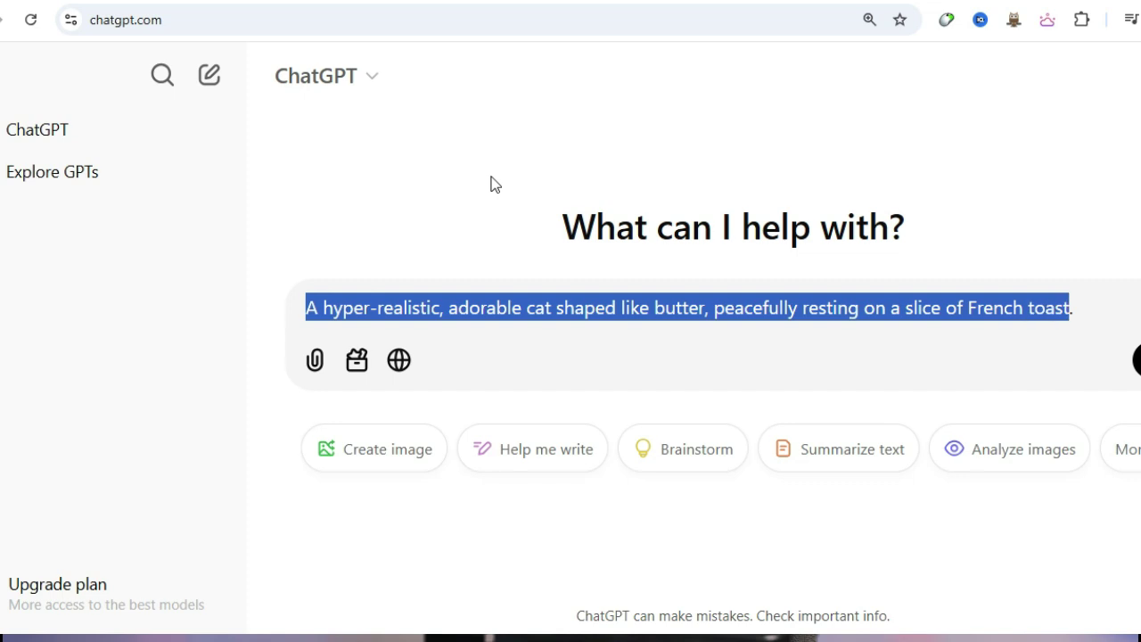
key(Right)
Step: Submit the butter cat prompt and view the generated image enlarged, closing the enlarged view again
click(491, 308)
key(Return)
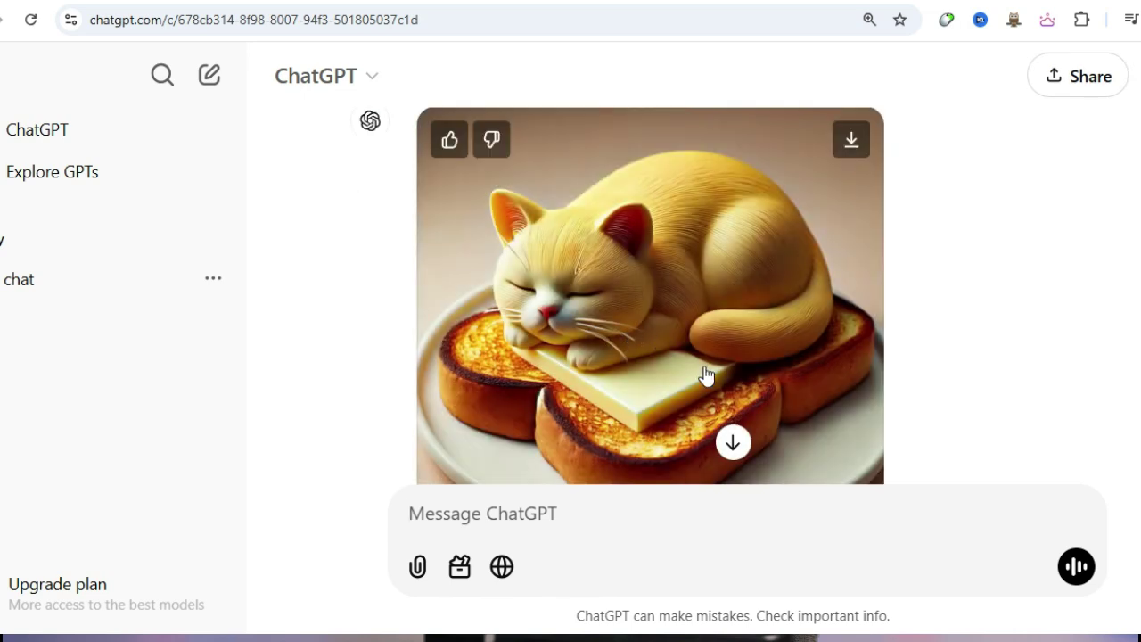
click(746, 303)
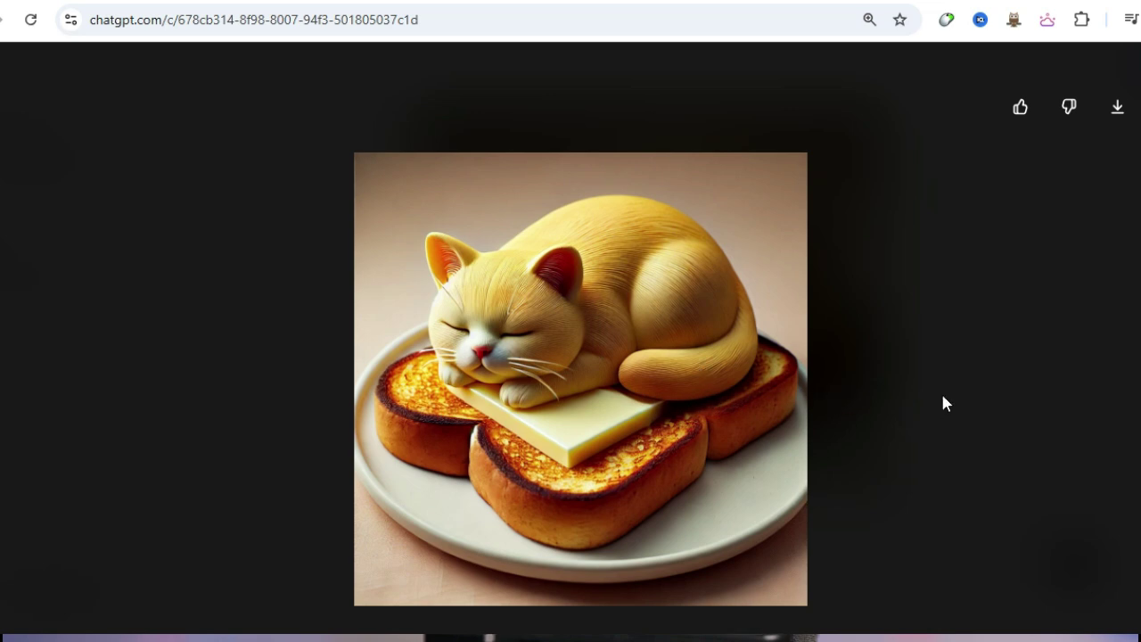
click(820, 385)
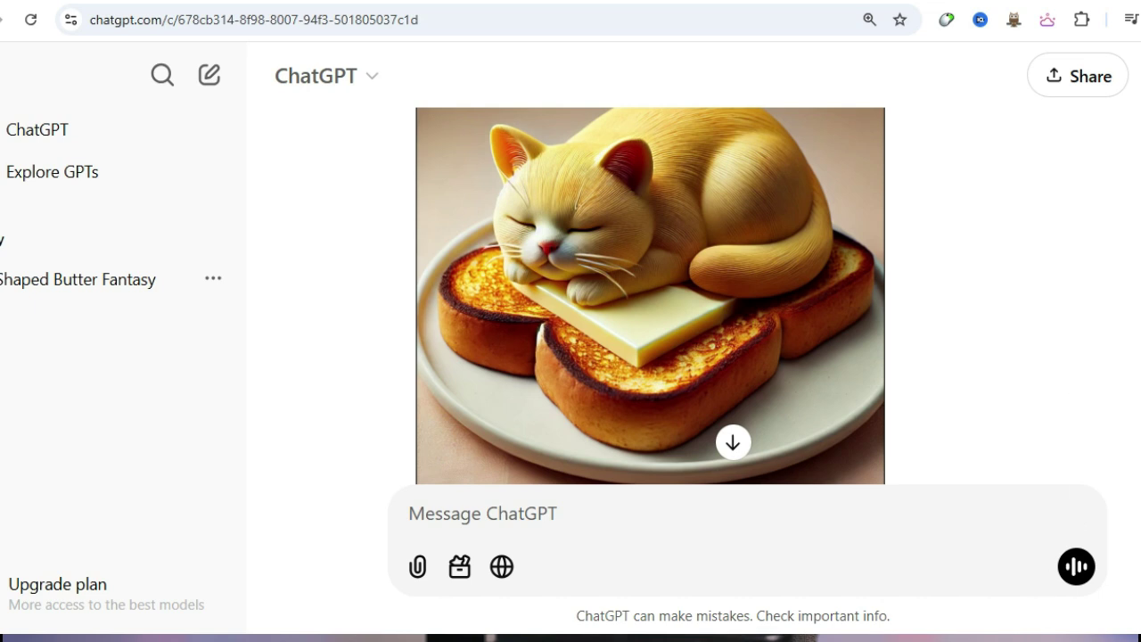
Step: Generate "A portrait of a golden dragon breathing blue fire in the rain, encircled in the night sky, set in a fantasy style."
text(A portrait of a golden dragon breathing blue fire in the rain, encircled in the night sky, set in a fantasy style.)
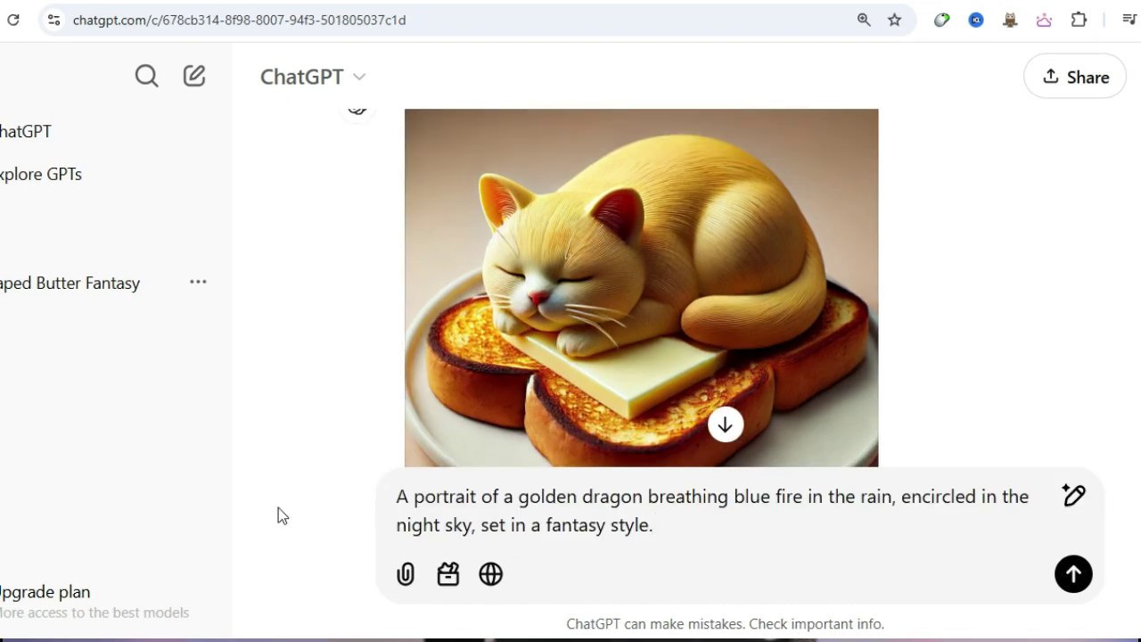
key(Return)
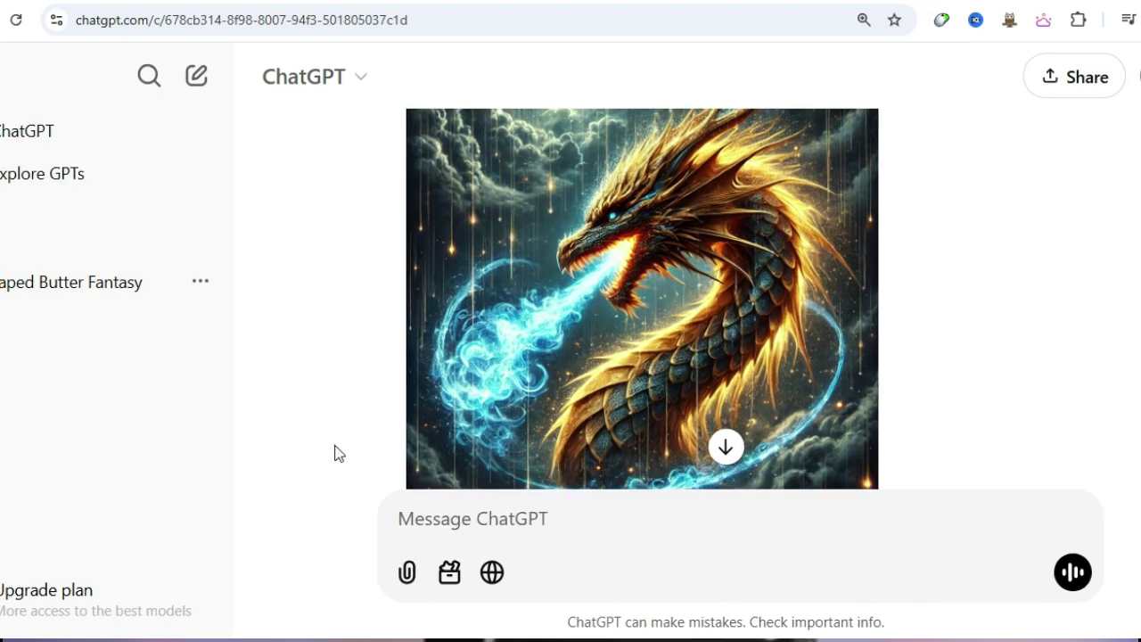
Step: Examine the sources available for attaching files, and view the generated dragon image enlarged, closing it again
click(406, 575)
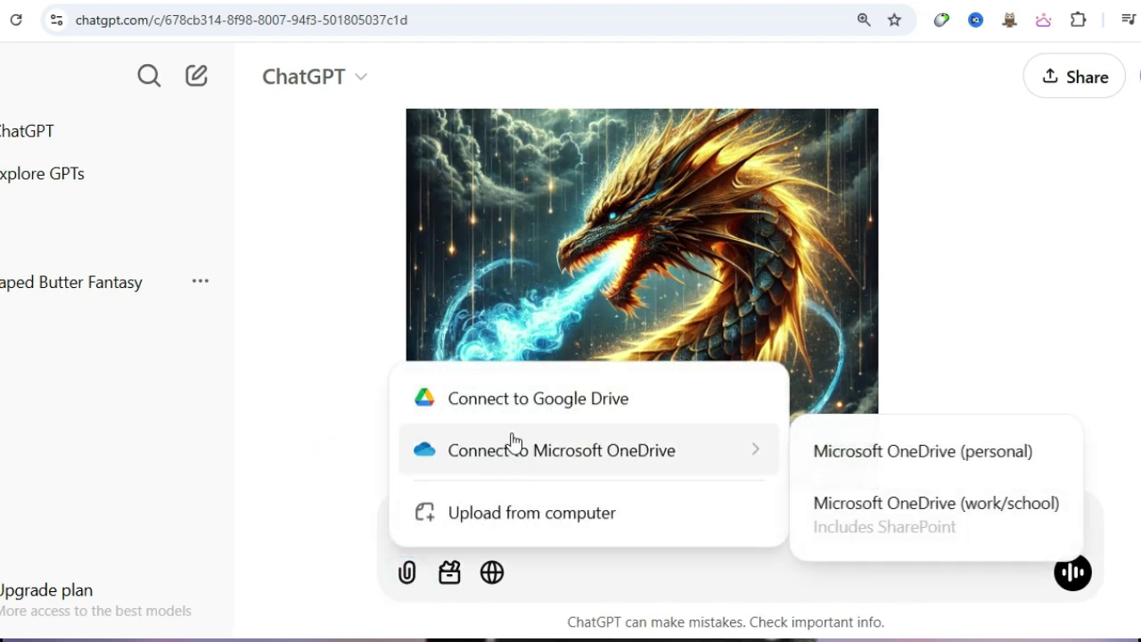
mouse_move(526, 457)
click(948, 578)
click(765, 312)
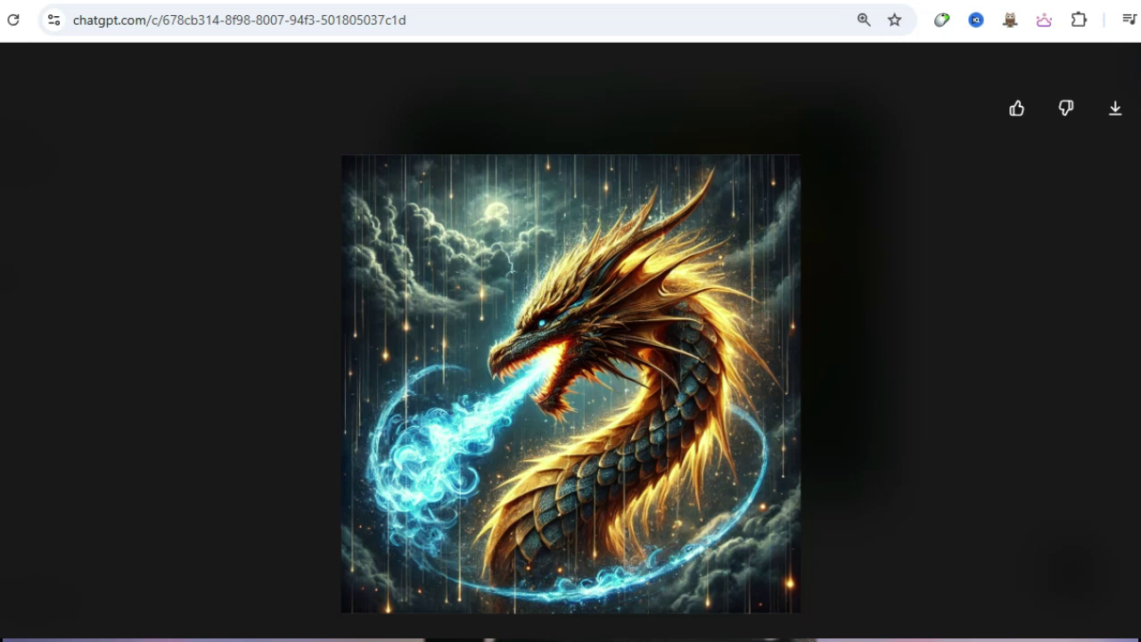
key(Escape)
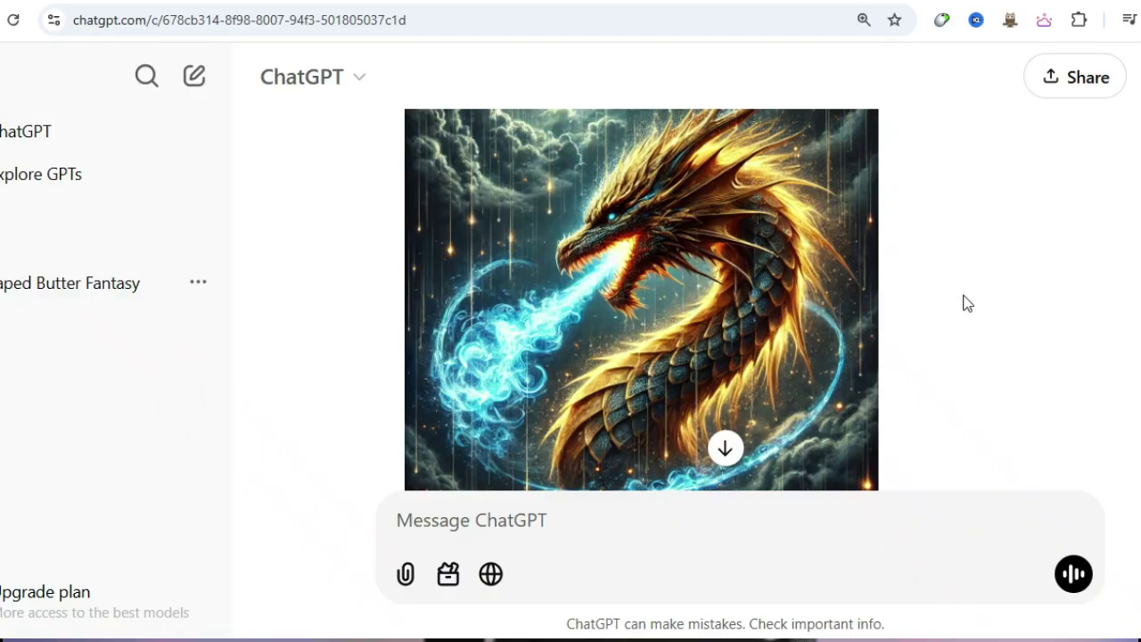